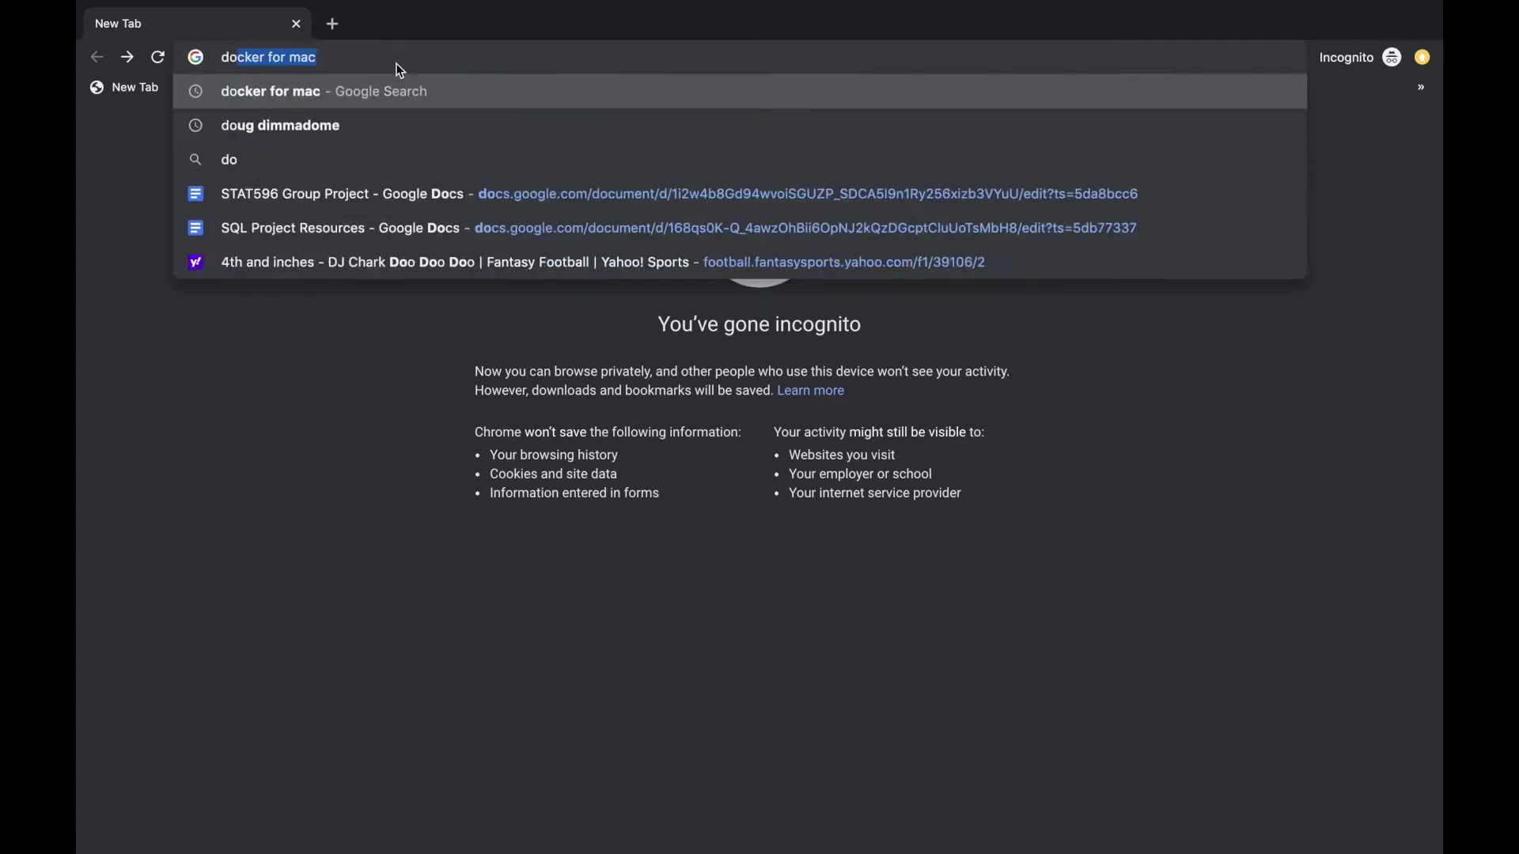
# Search 'docker for mac', open the Install Docker Desktop on Mac page and continue to Docker Hub
pyautogui.write('mac')
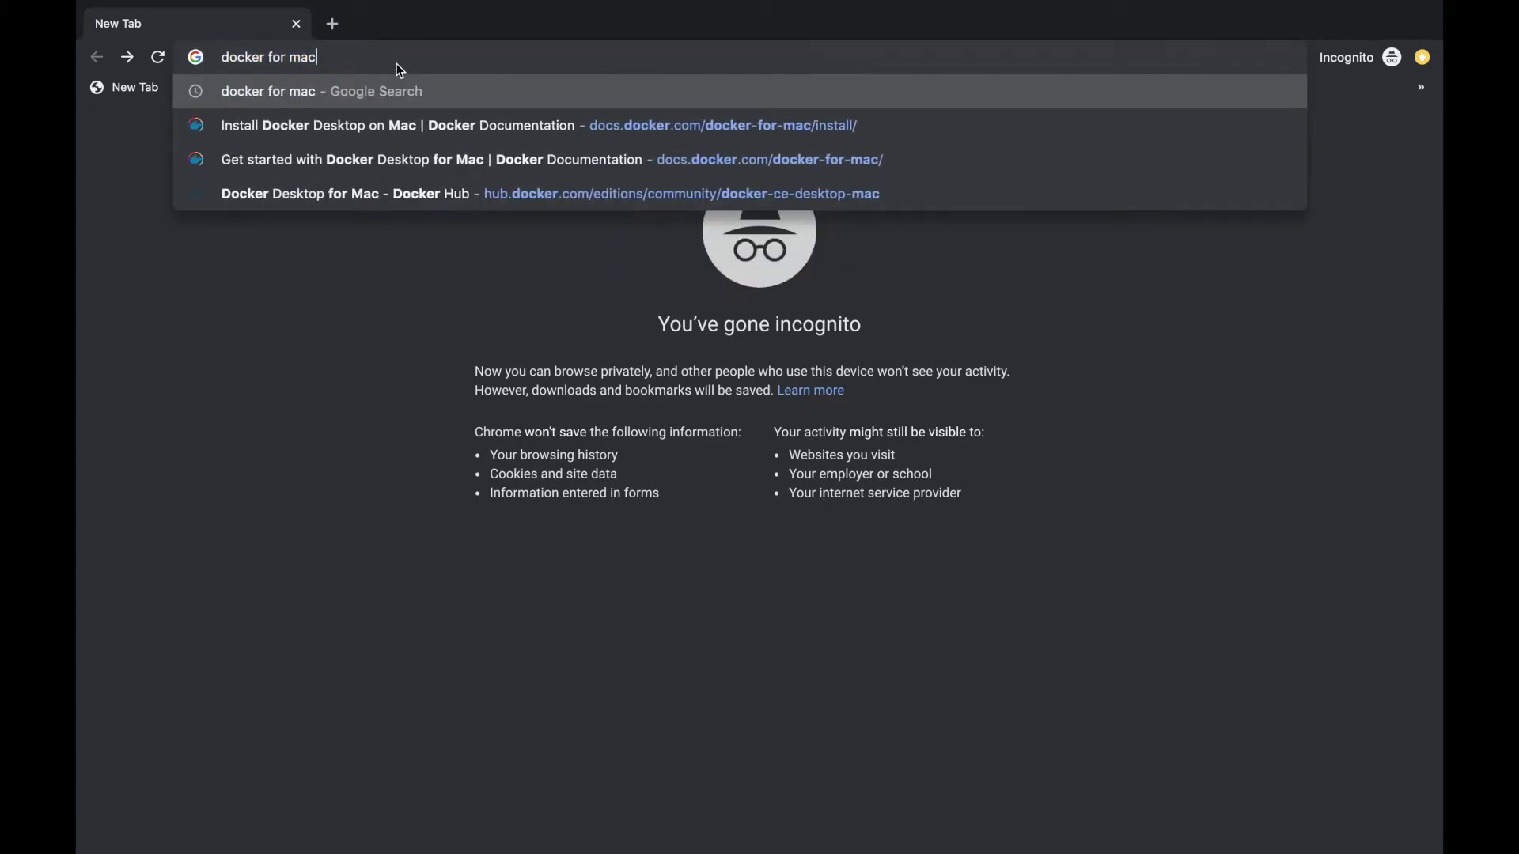
pyautogui.press('Return')
pyautogui.click(408, 249)
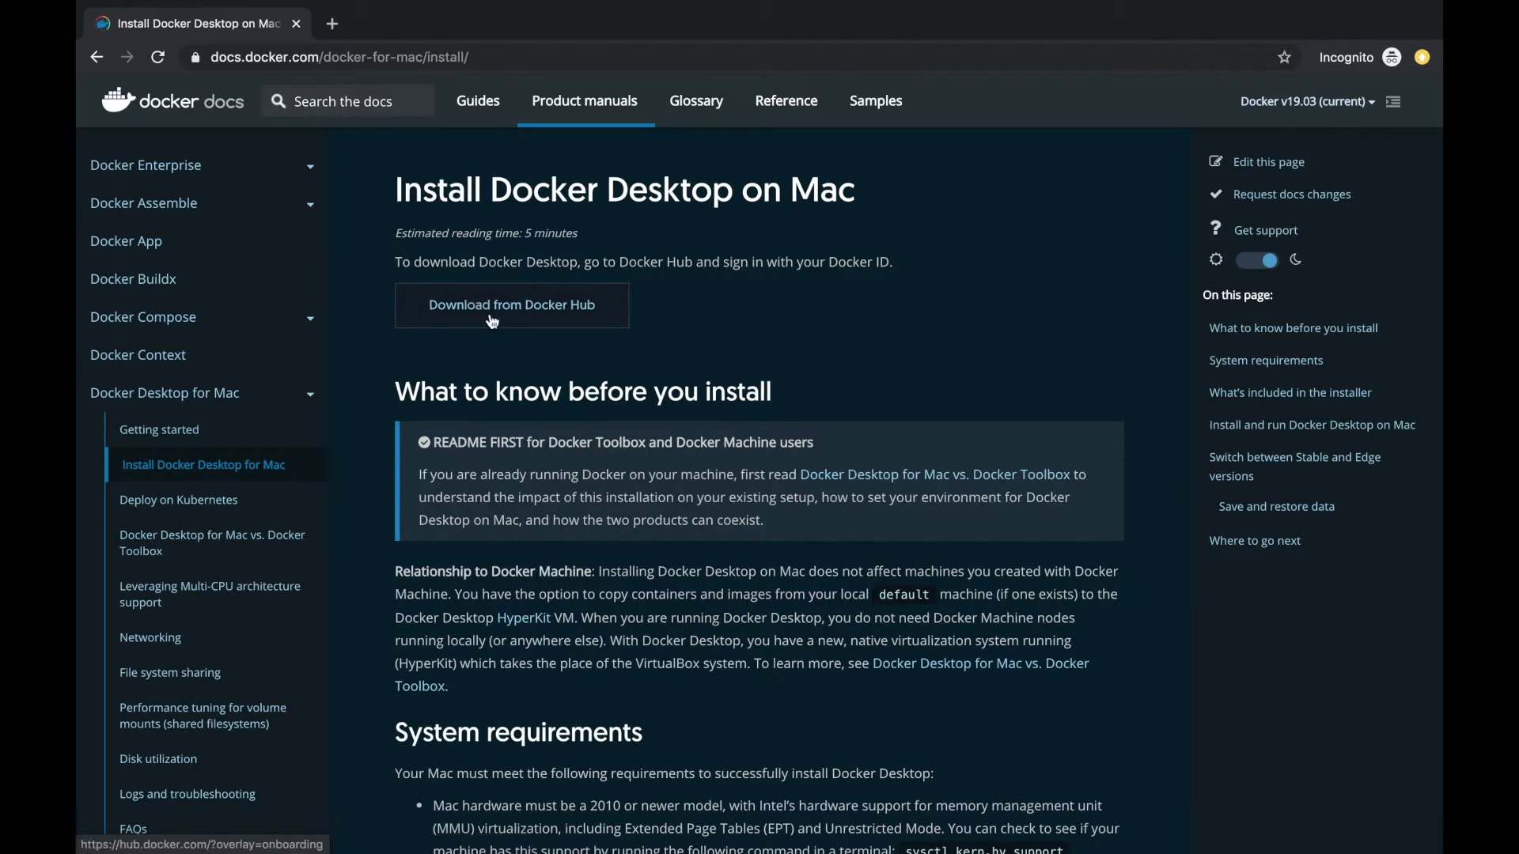
pyautogui.click(492, 321)
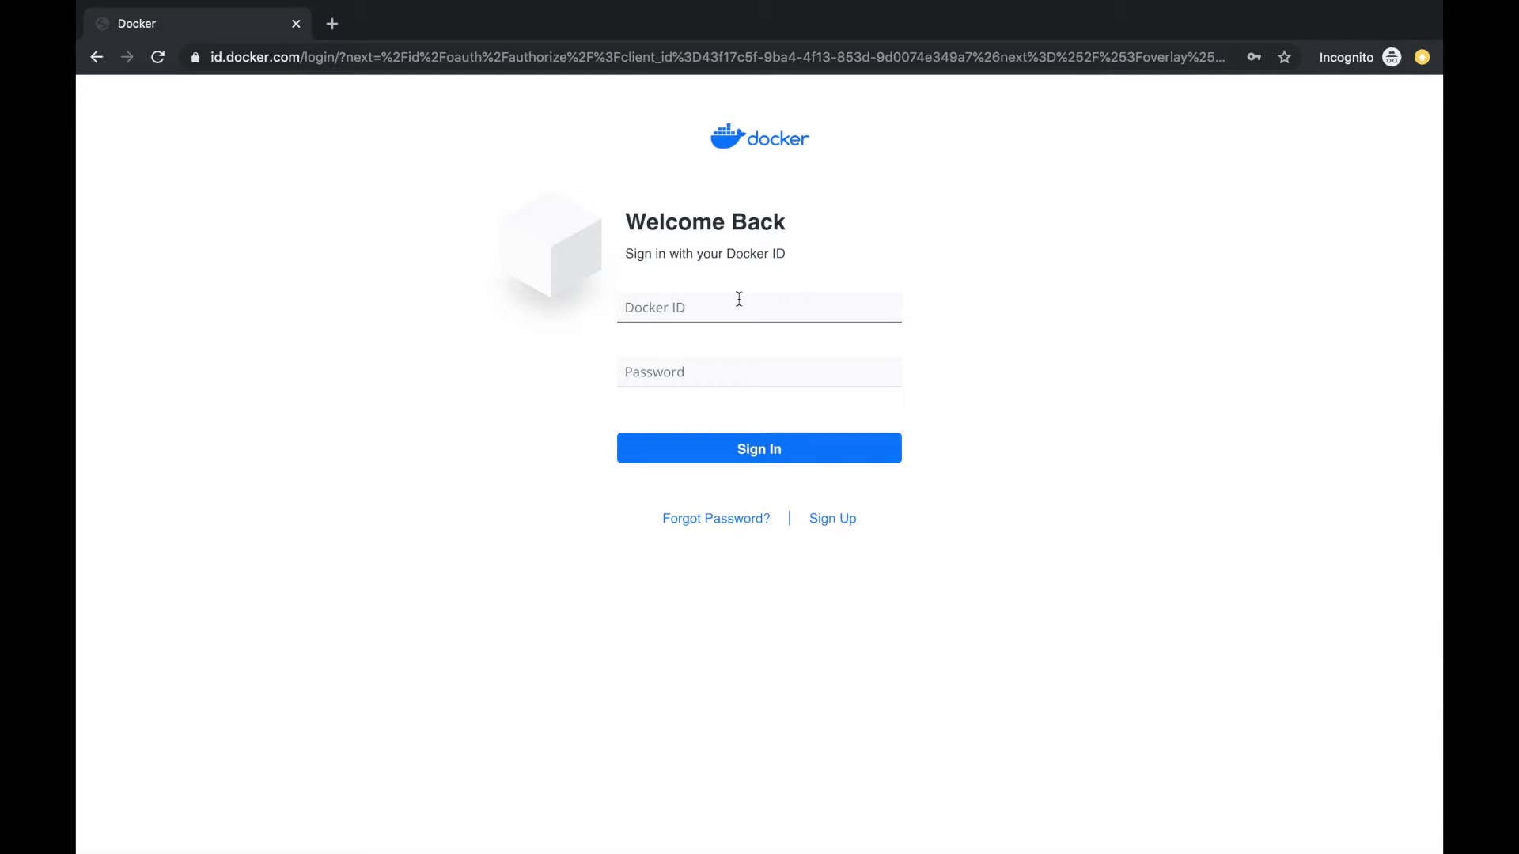
# Sign in to Docker Hub with the saved Docker ID
pyautogui.write('draketsou')
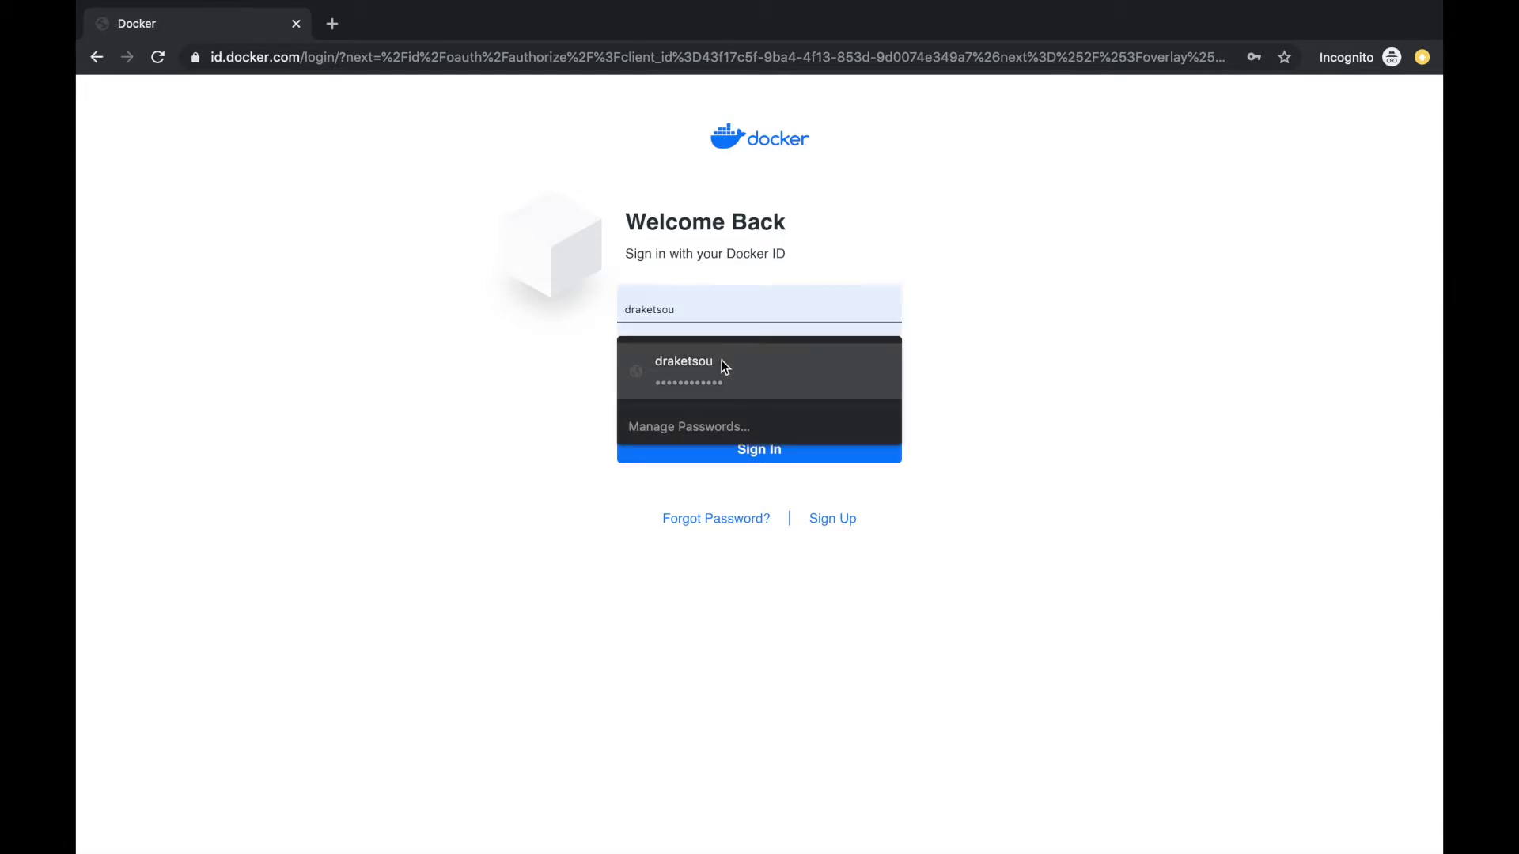
pyautogui.click(718, 362)
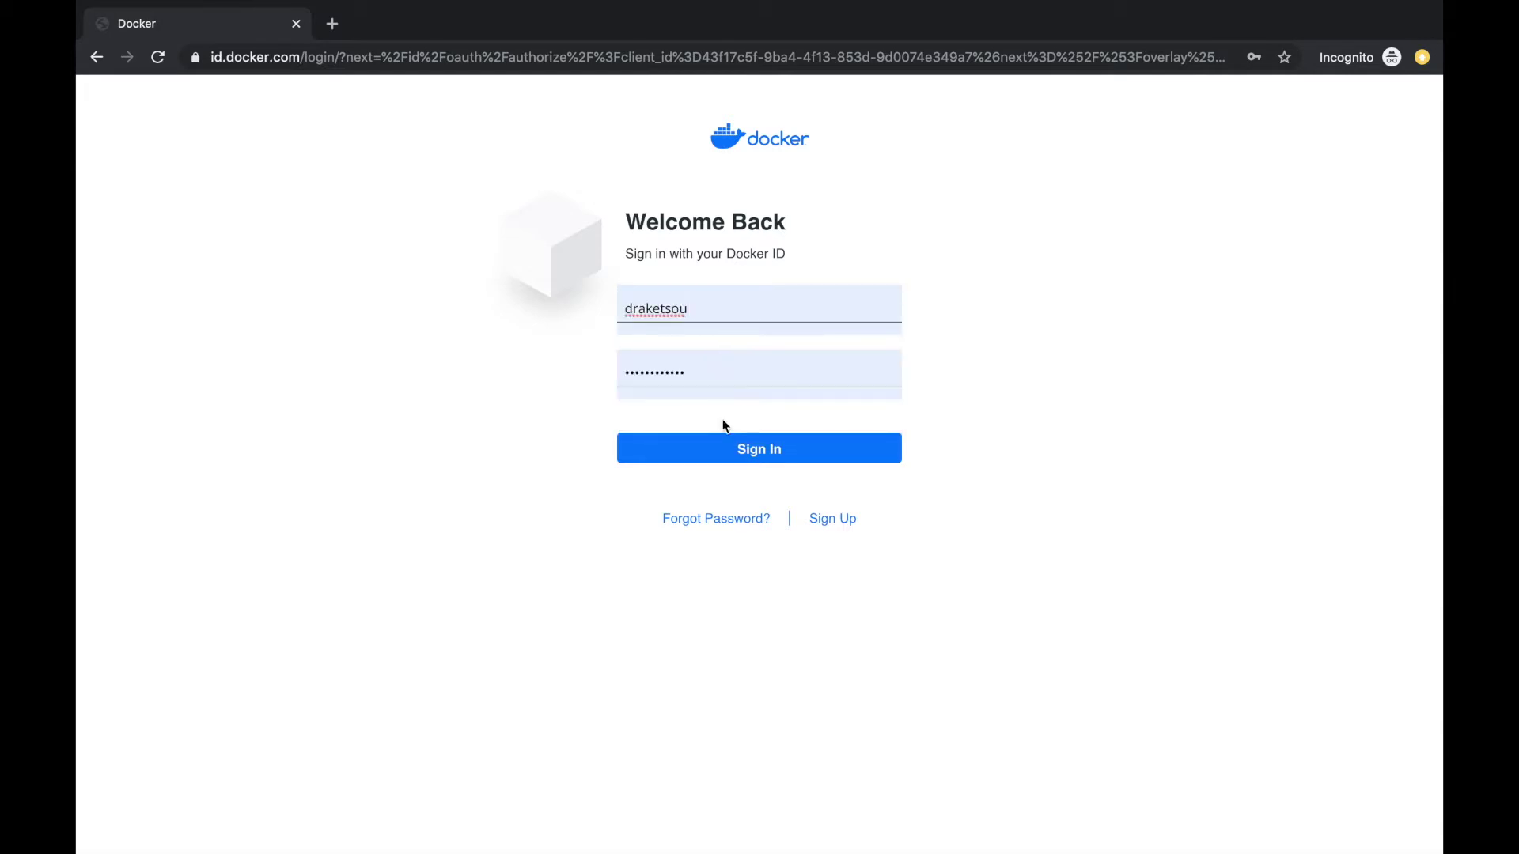
pyautogui.click(723, 459)
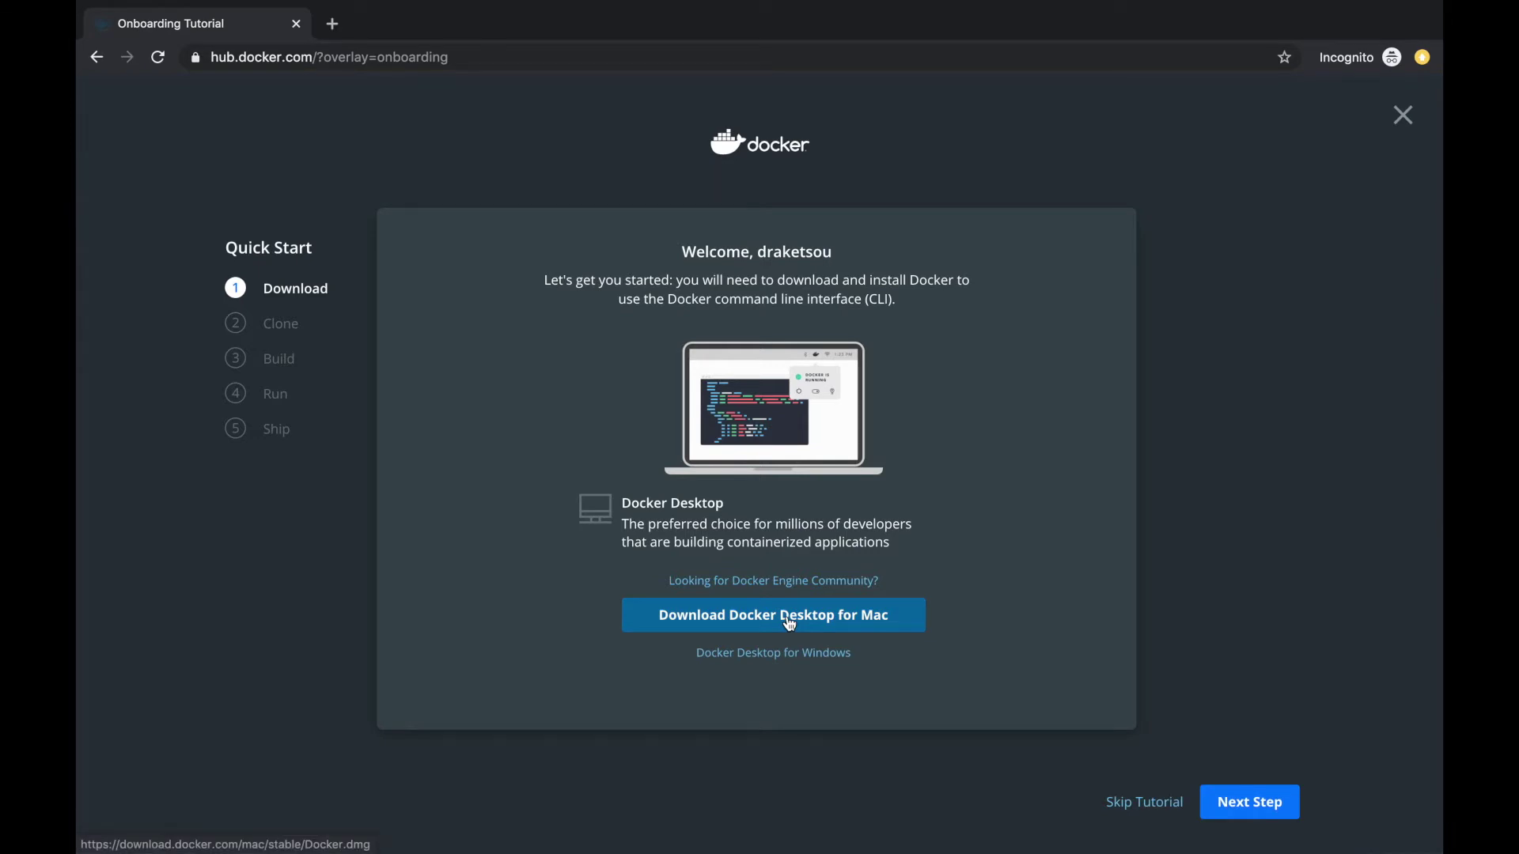
# Download Docker Desktop for Mac, setting Docker.dmg to open when done
pyautogui.click(789, 622)
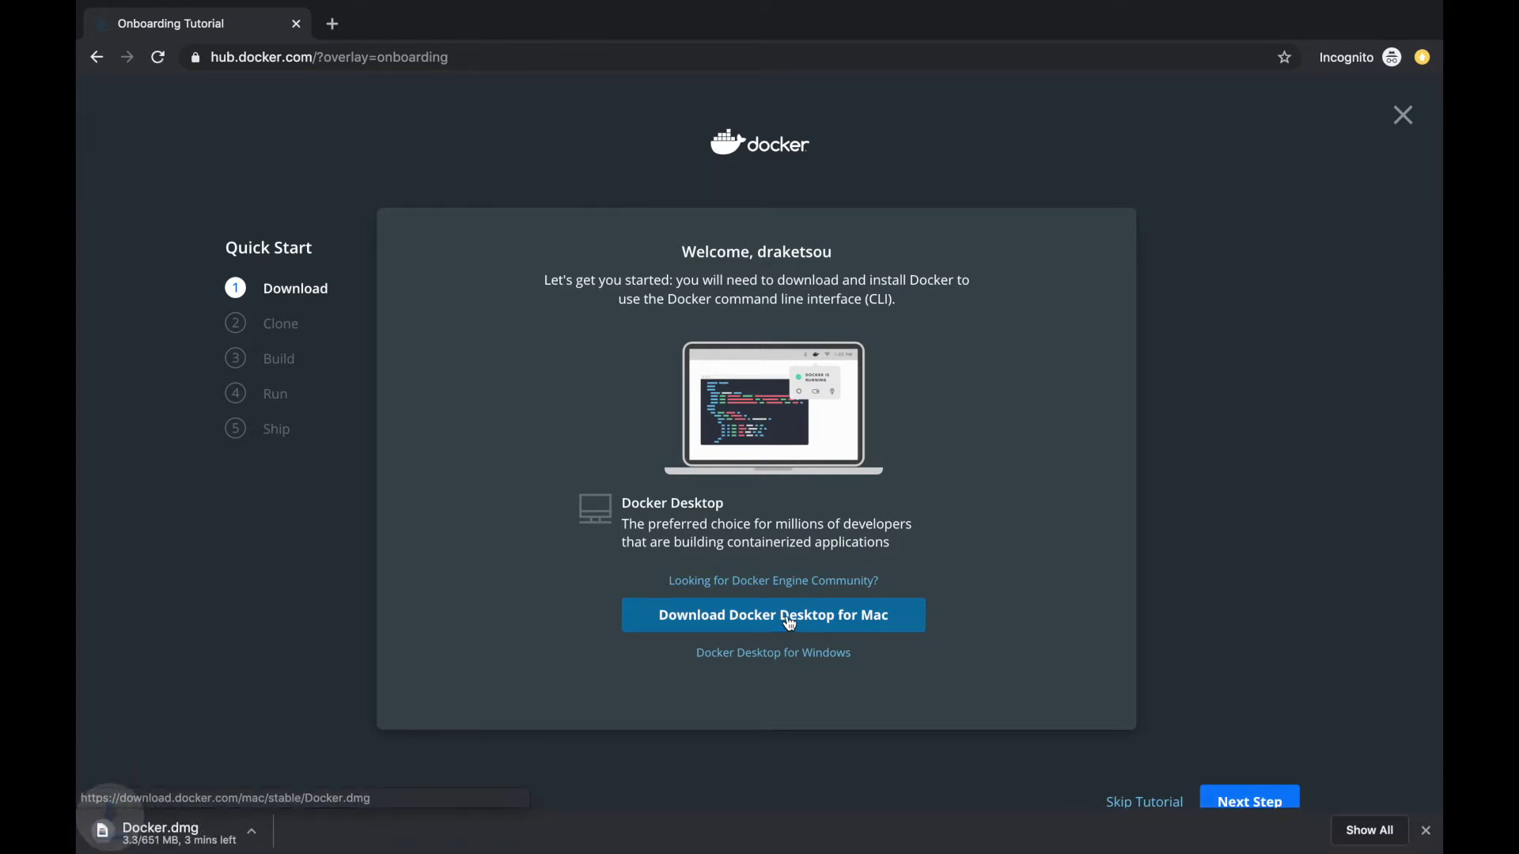
pyautogui.click(270, 831)
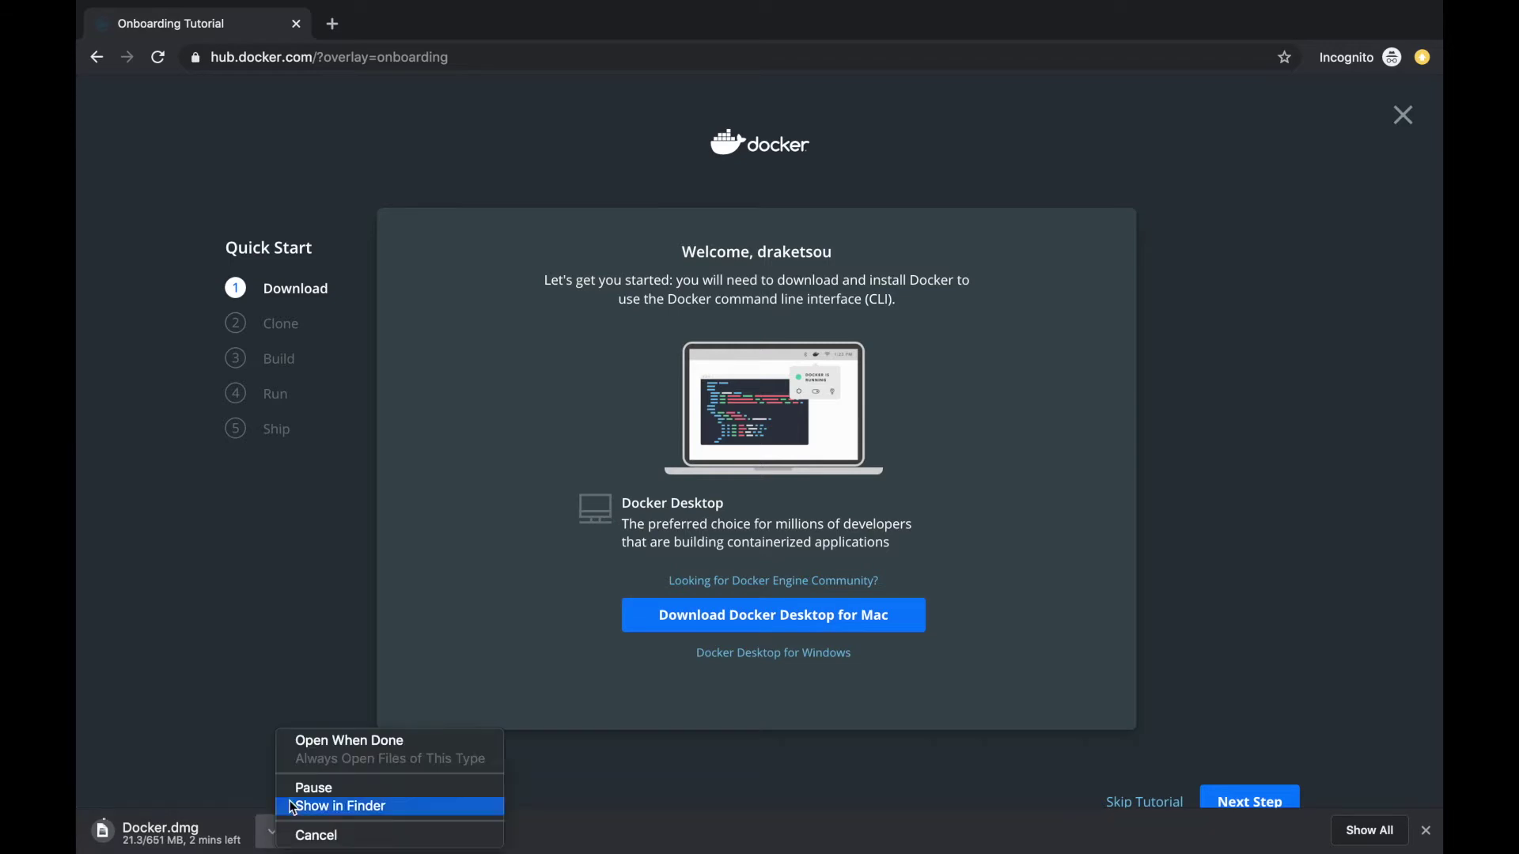
pyautogui.click(324, 743)
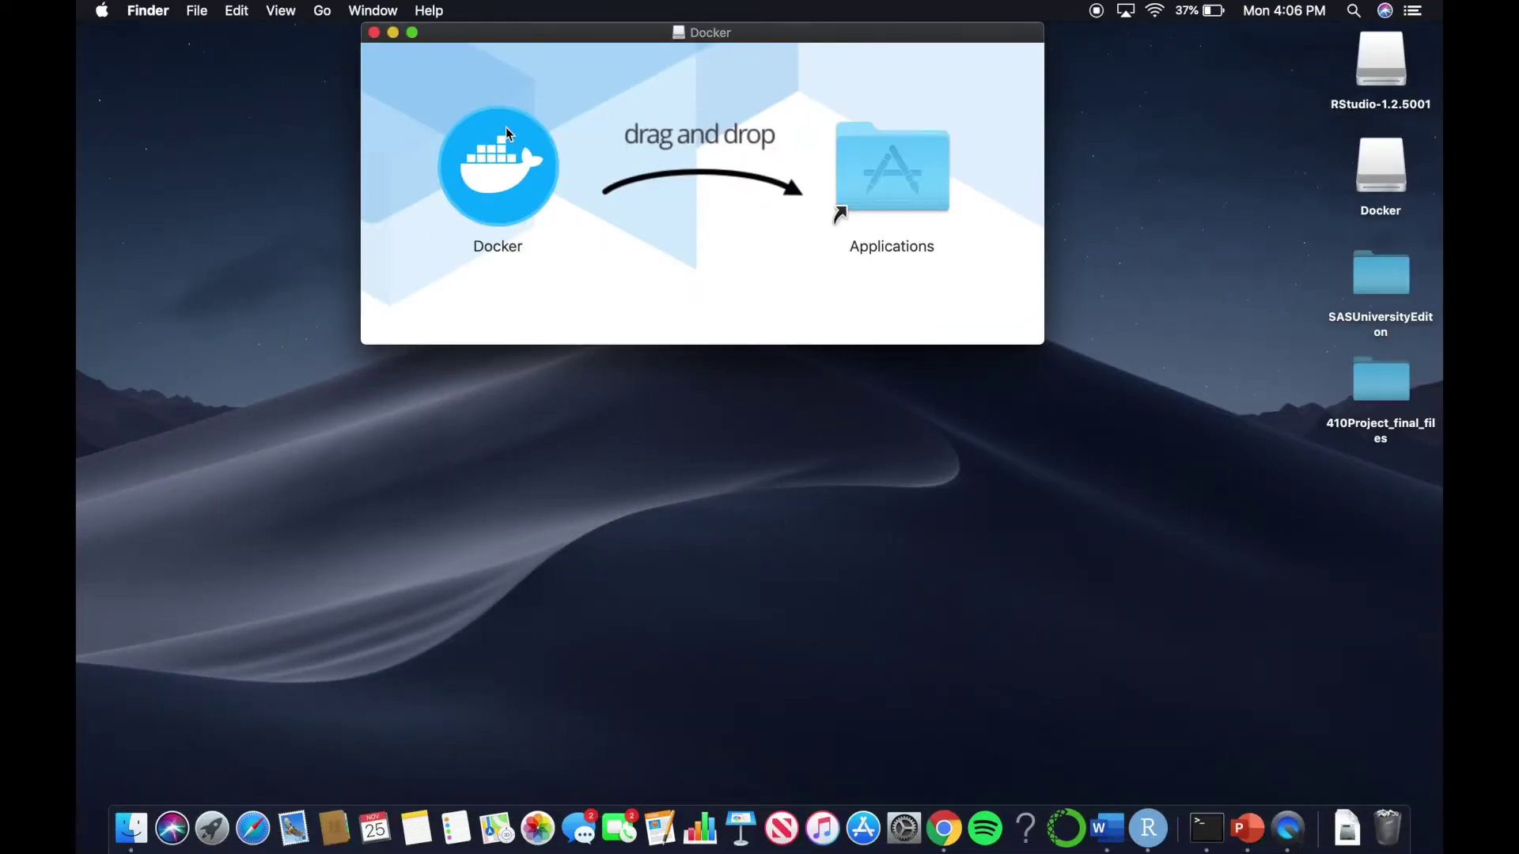
# Copy Docker into the Applications folder and launch it from Launchpad
pyautogui.moveTo(482, 155); pyautogui.dragTo(872, 158)
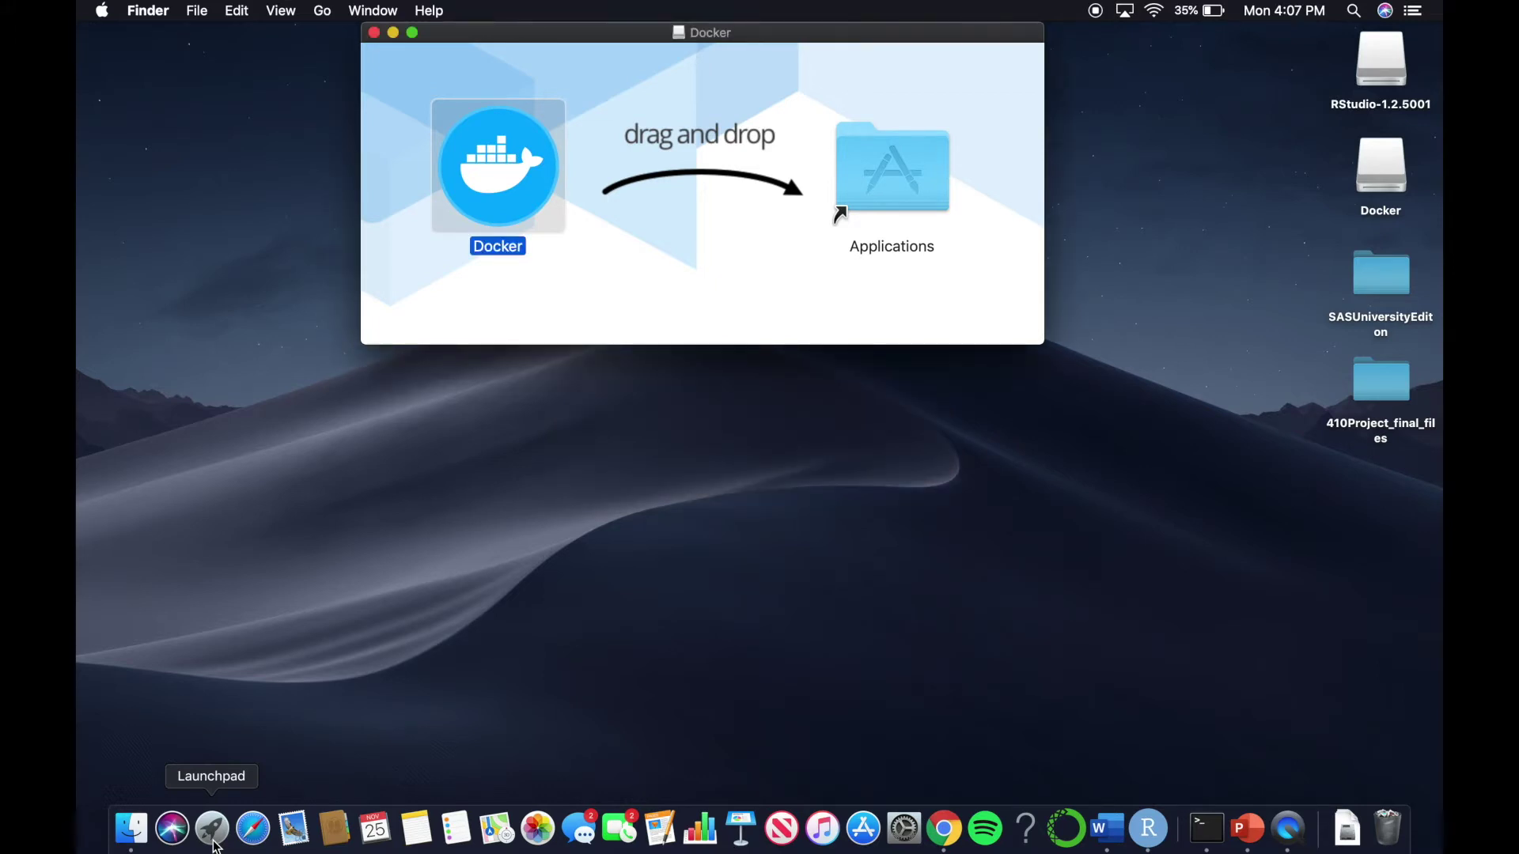
pyautogui.click(213, 838)
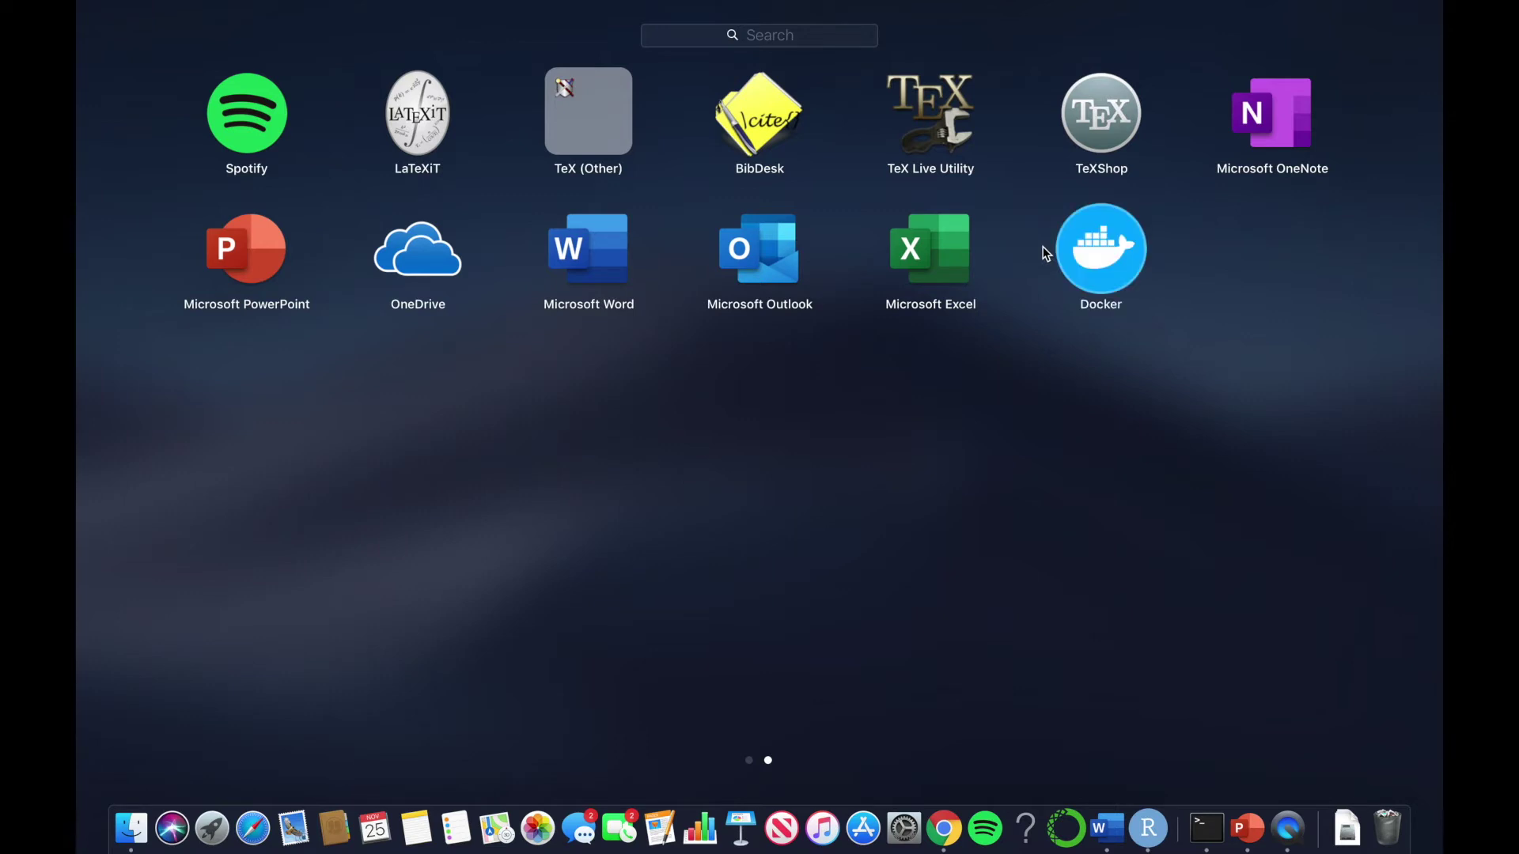
pyautogui.click(1126, 264)
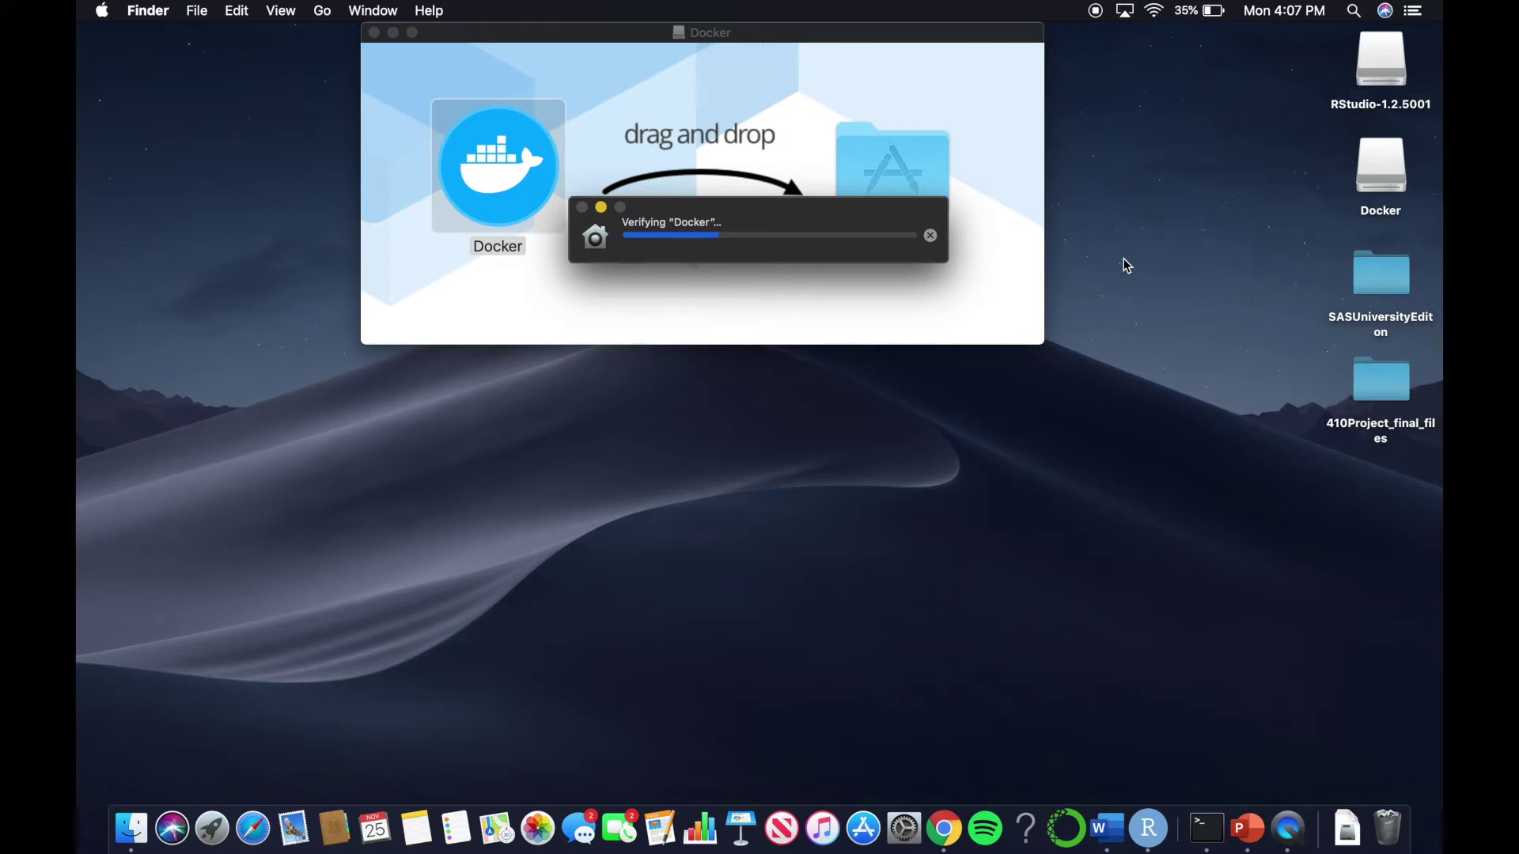
# Approve opening Docker and grant it privileged access with the account password
pyautogui.click(883, 311)
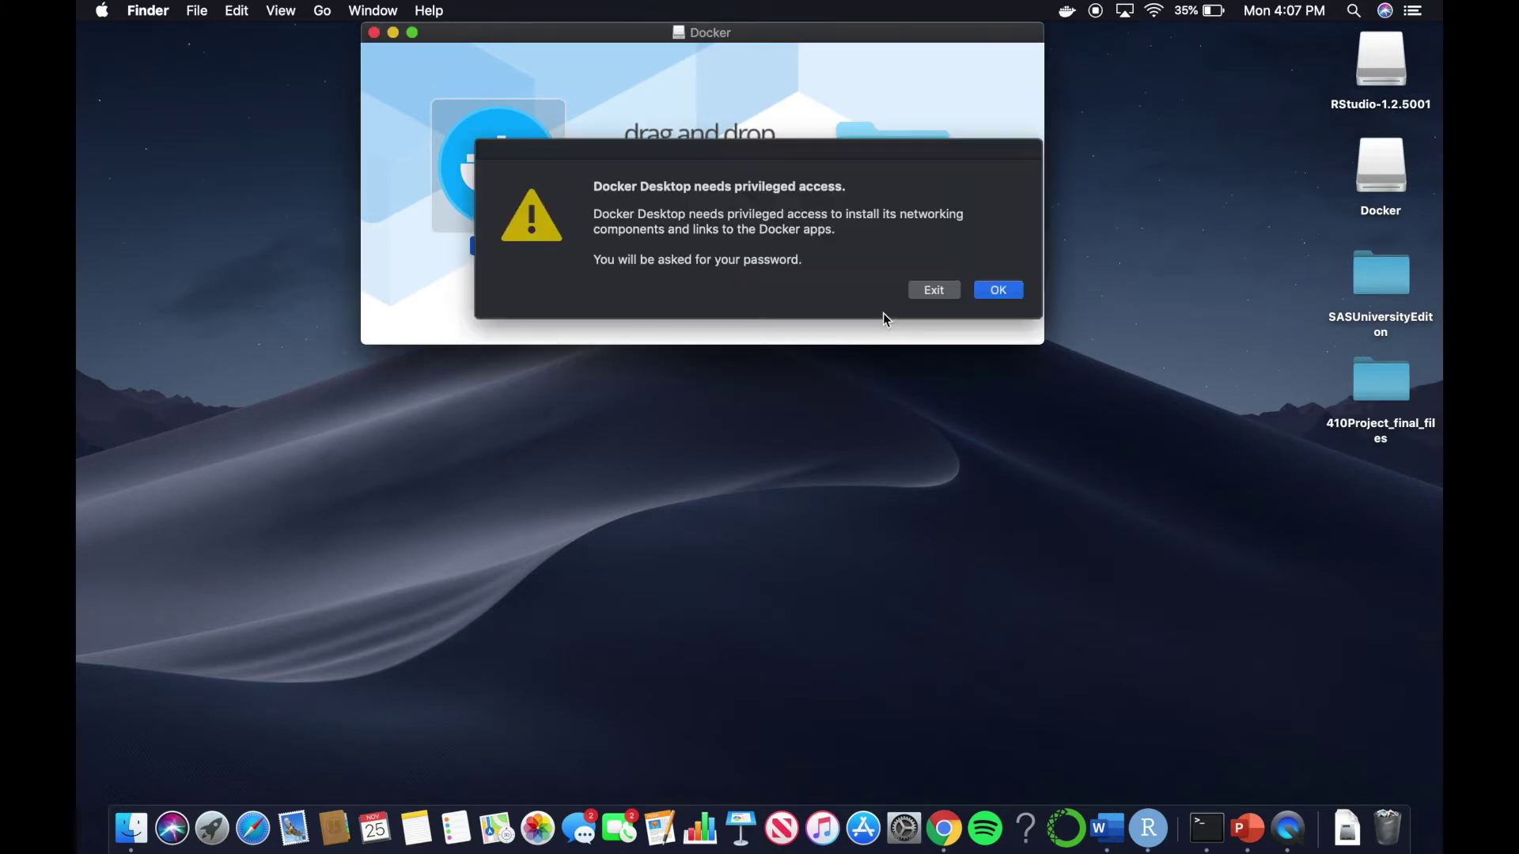
pyautogui.click(1001, 291)
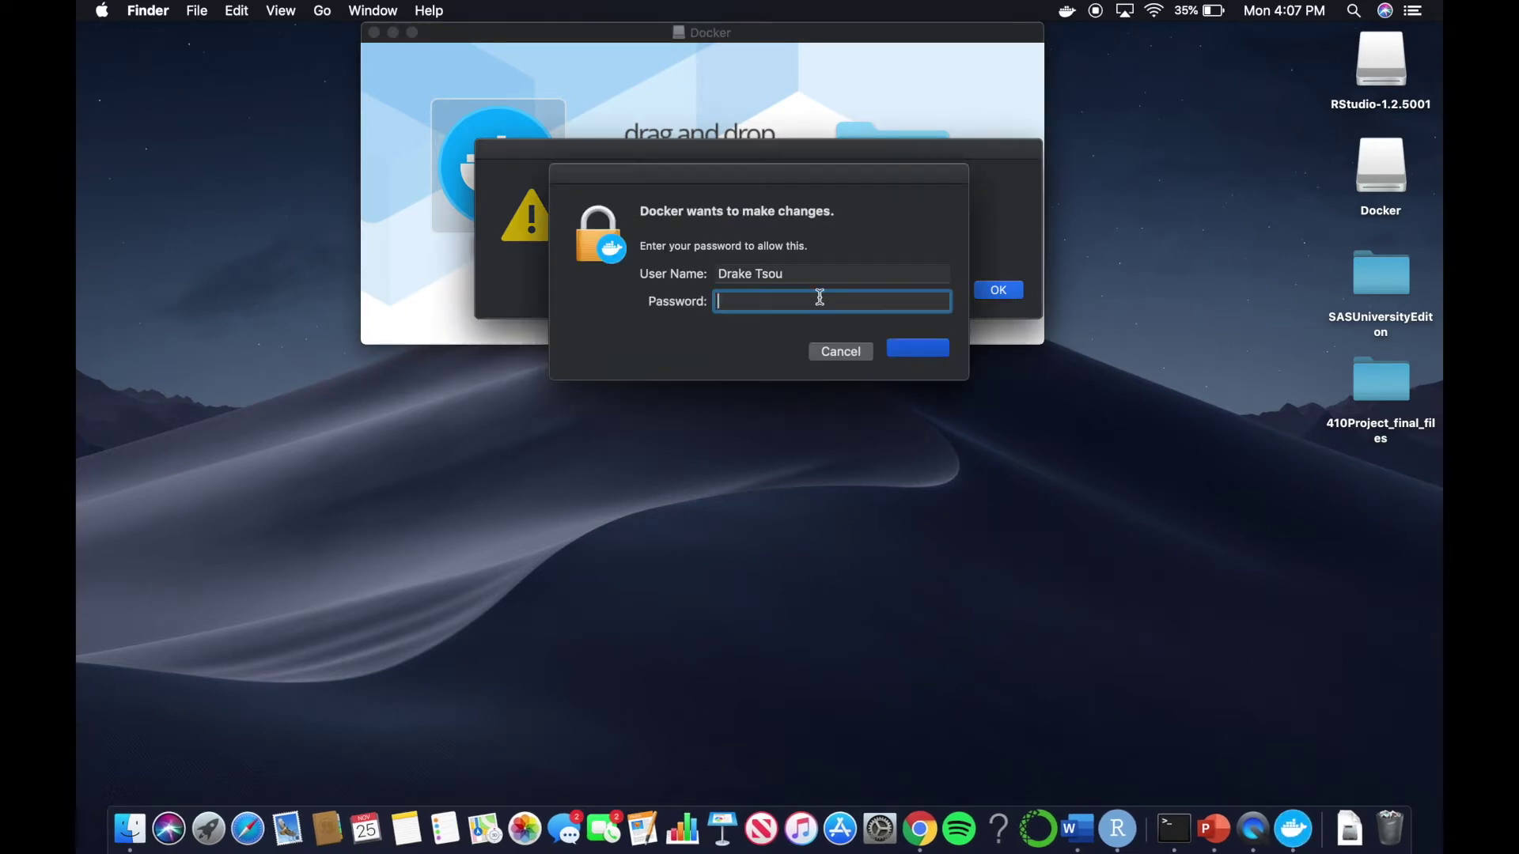
pyautogui.write('•••••••••••')
pyautogui.click(916, 348)
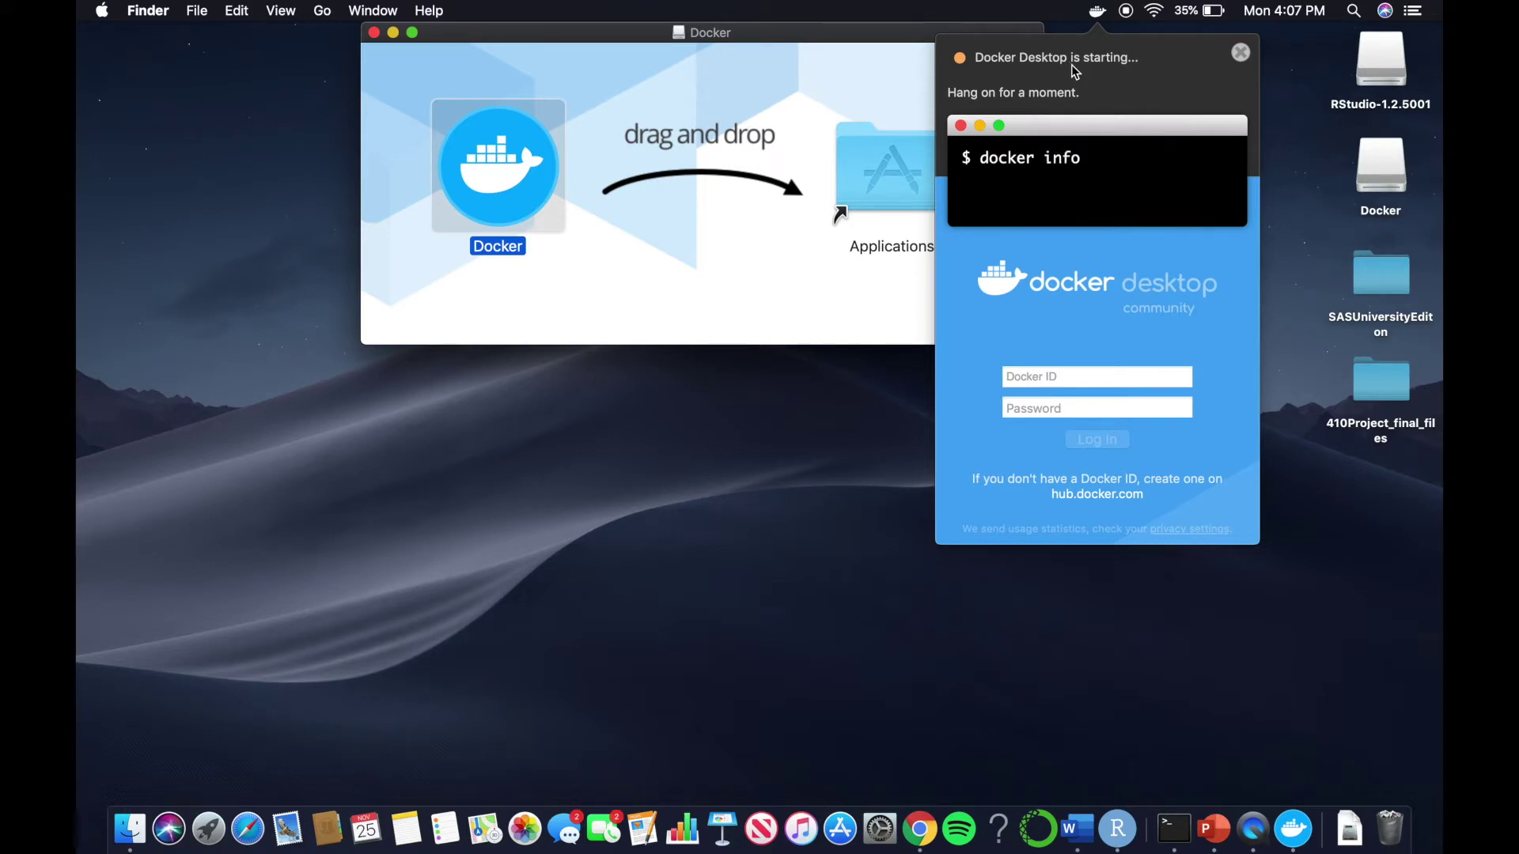
# Eject the Docker installer and choose Kitematic from the Docker whale menu
pyautogui.press('super+e')
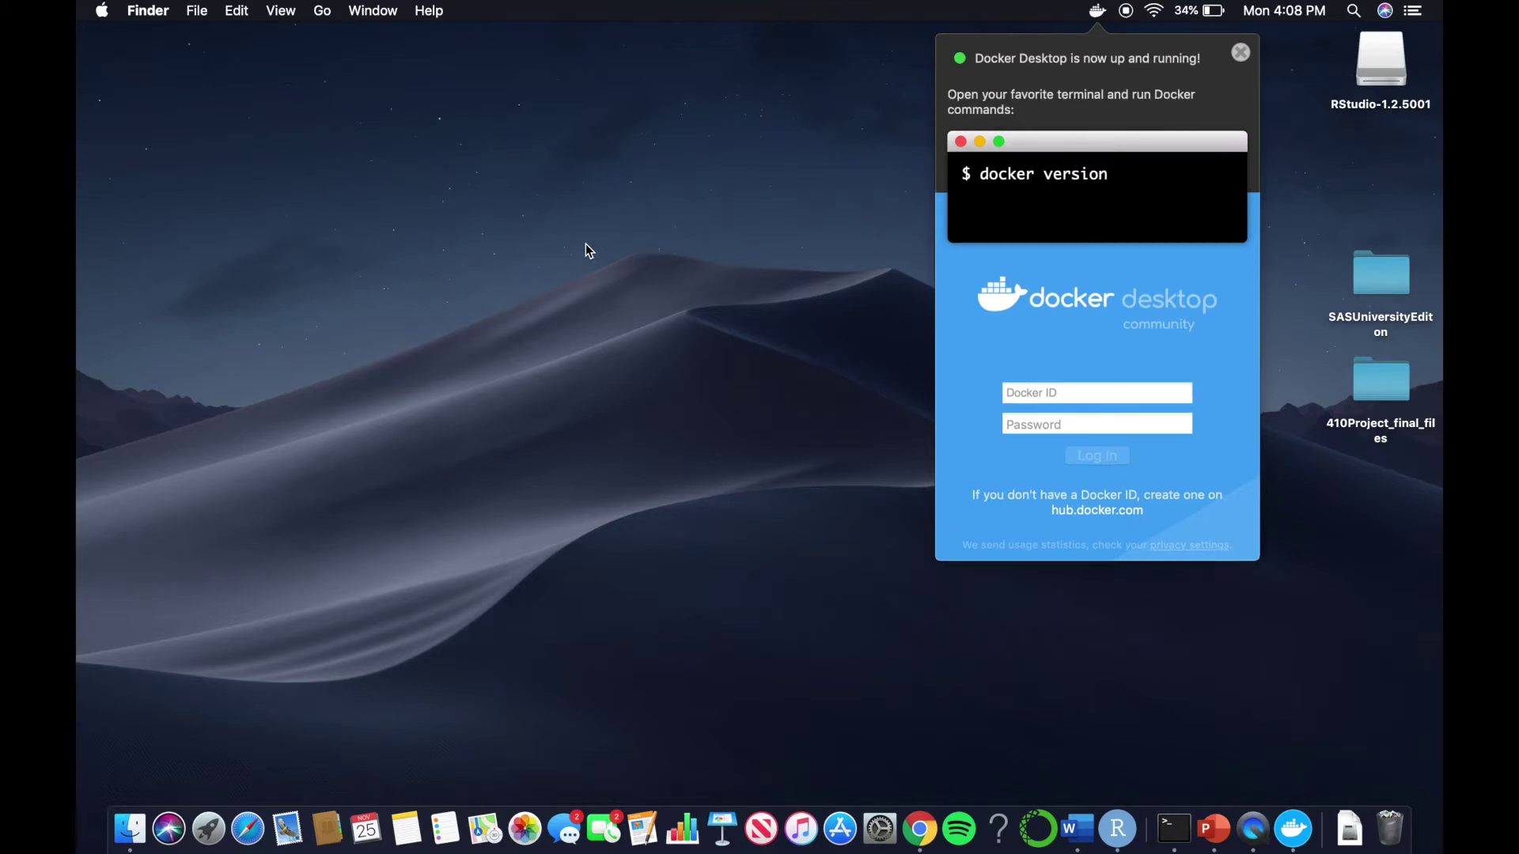
pyautogui.click(1097, 13)
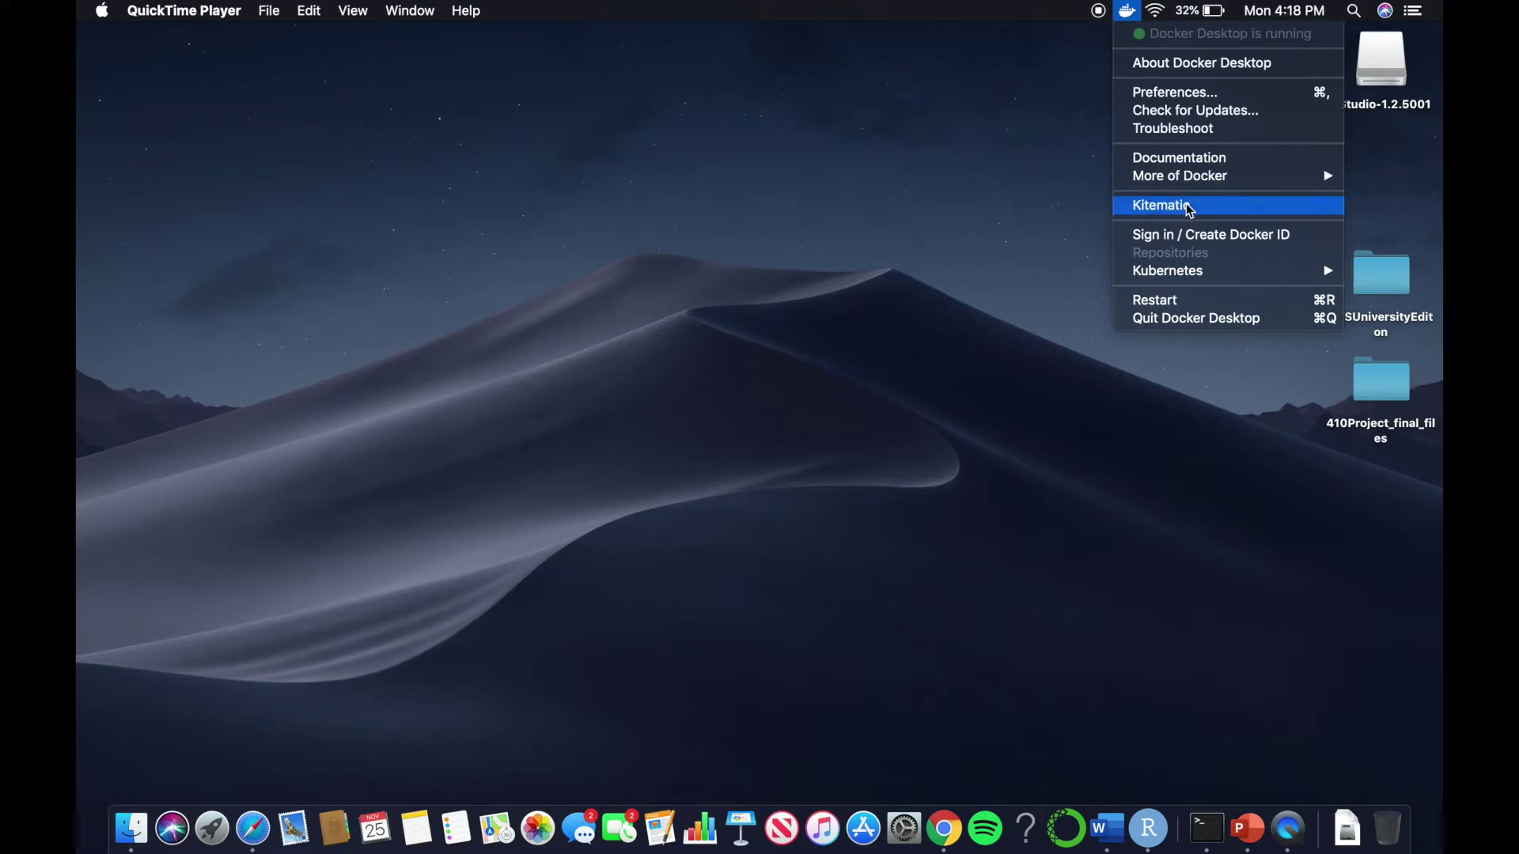
pyautogui.click(1186, 207)
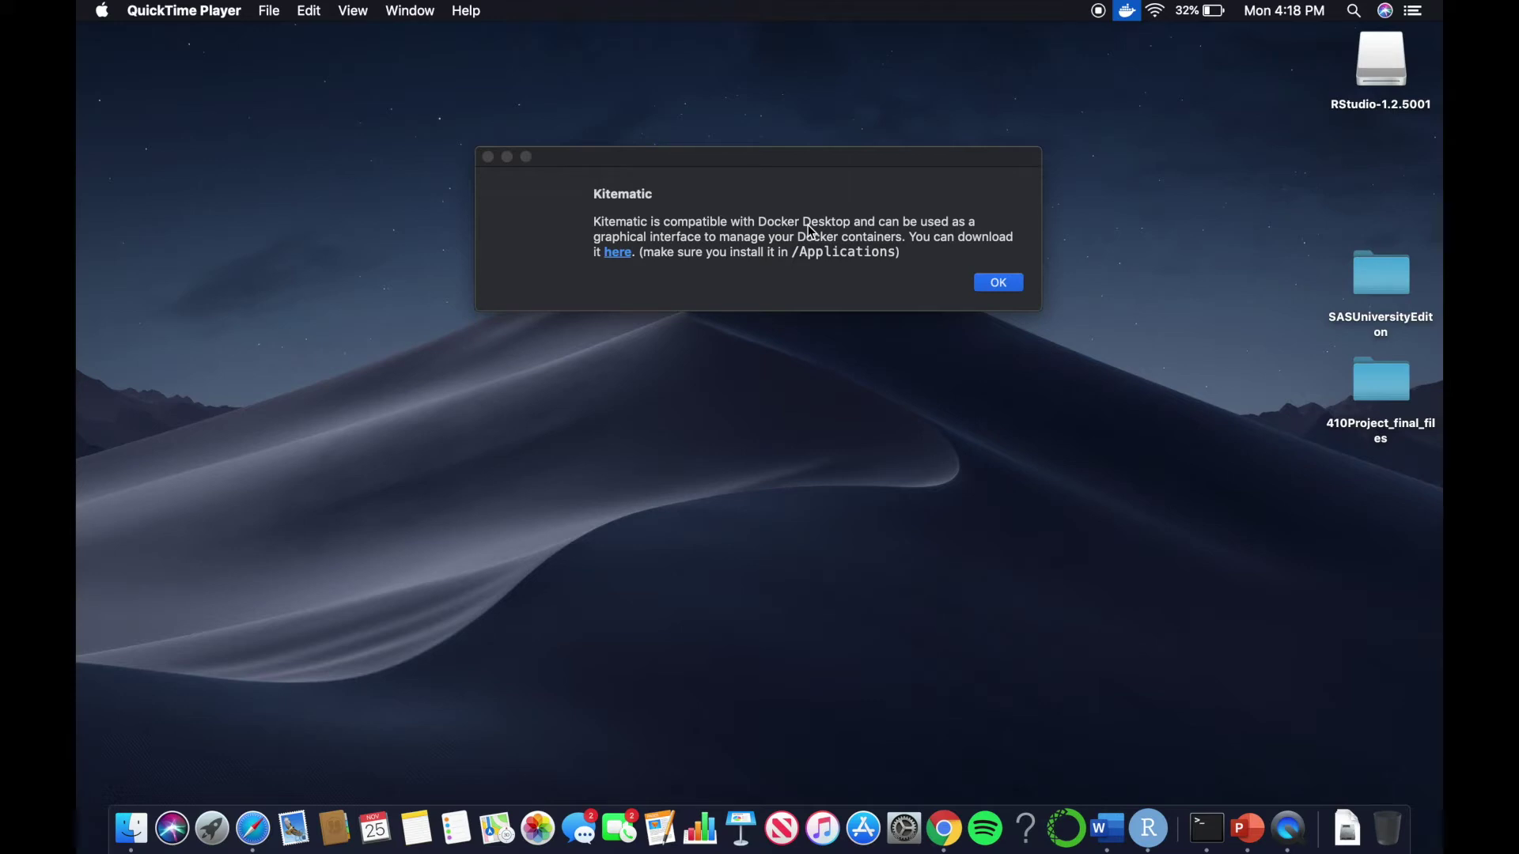
# Download Kitematic-Mac.zip from the dialog's link and set it to open when done
pyautogui.click(618, 253)
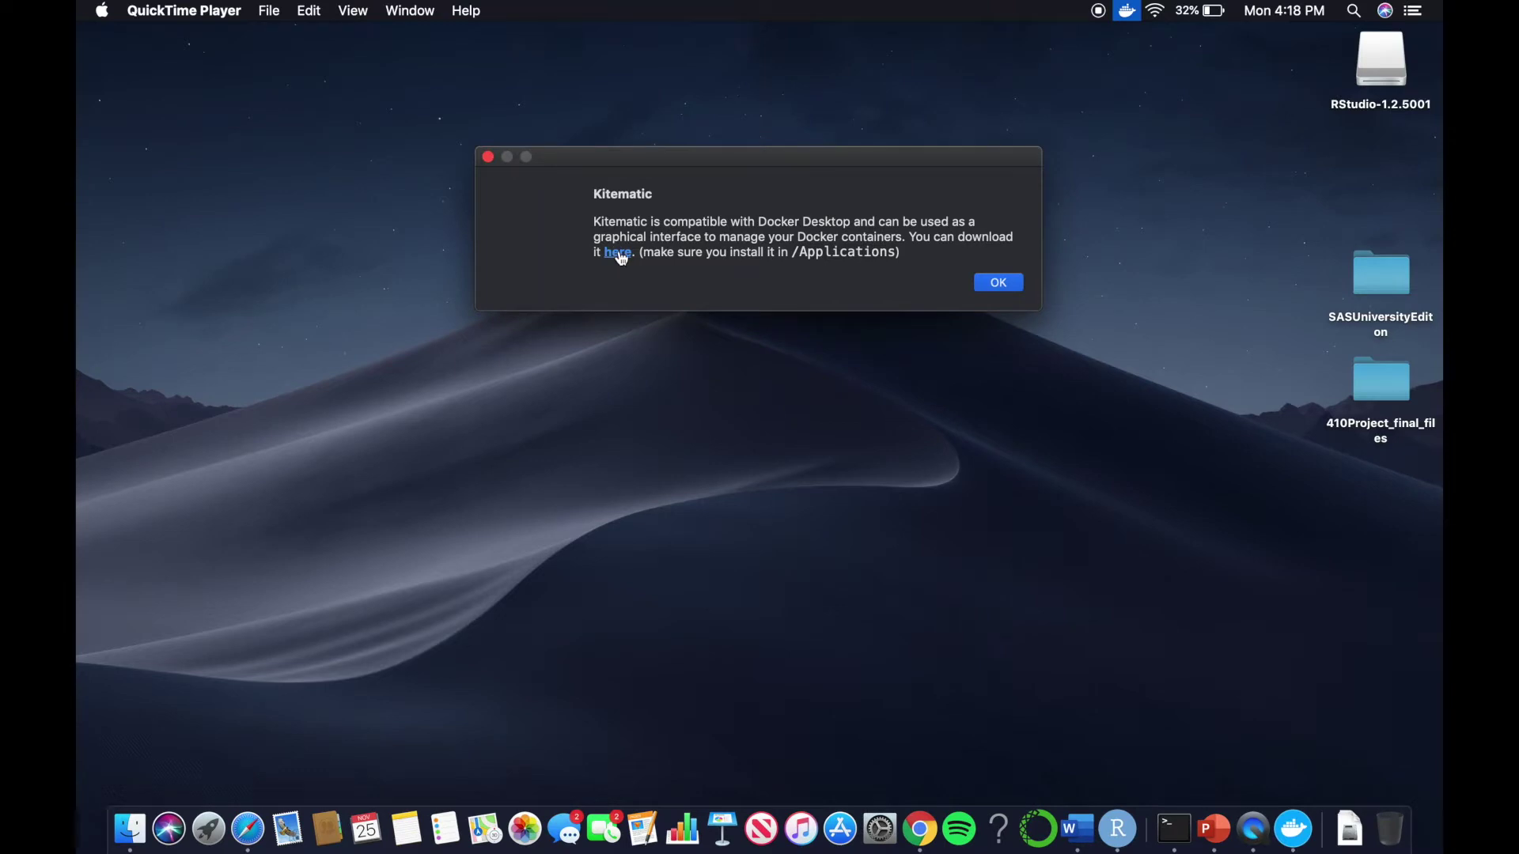
pyautogui.click(618, 253)
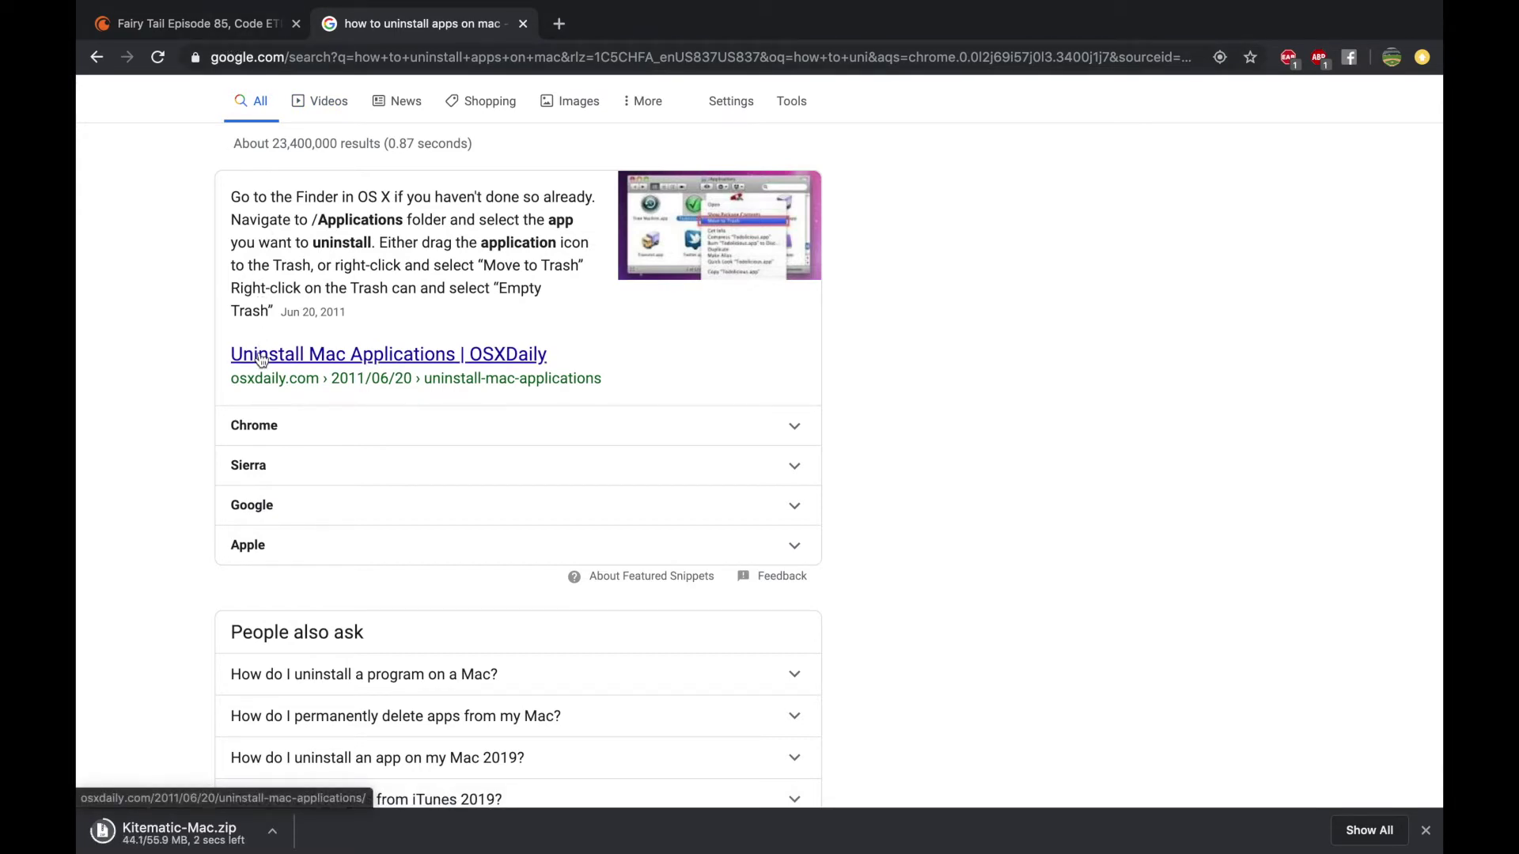
pyautogui.click(272, 830)
pyautogui.click(297, 739)
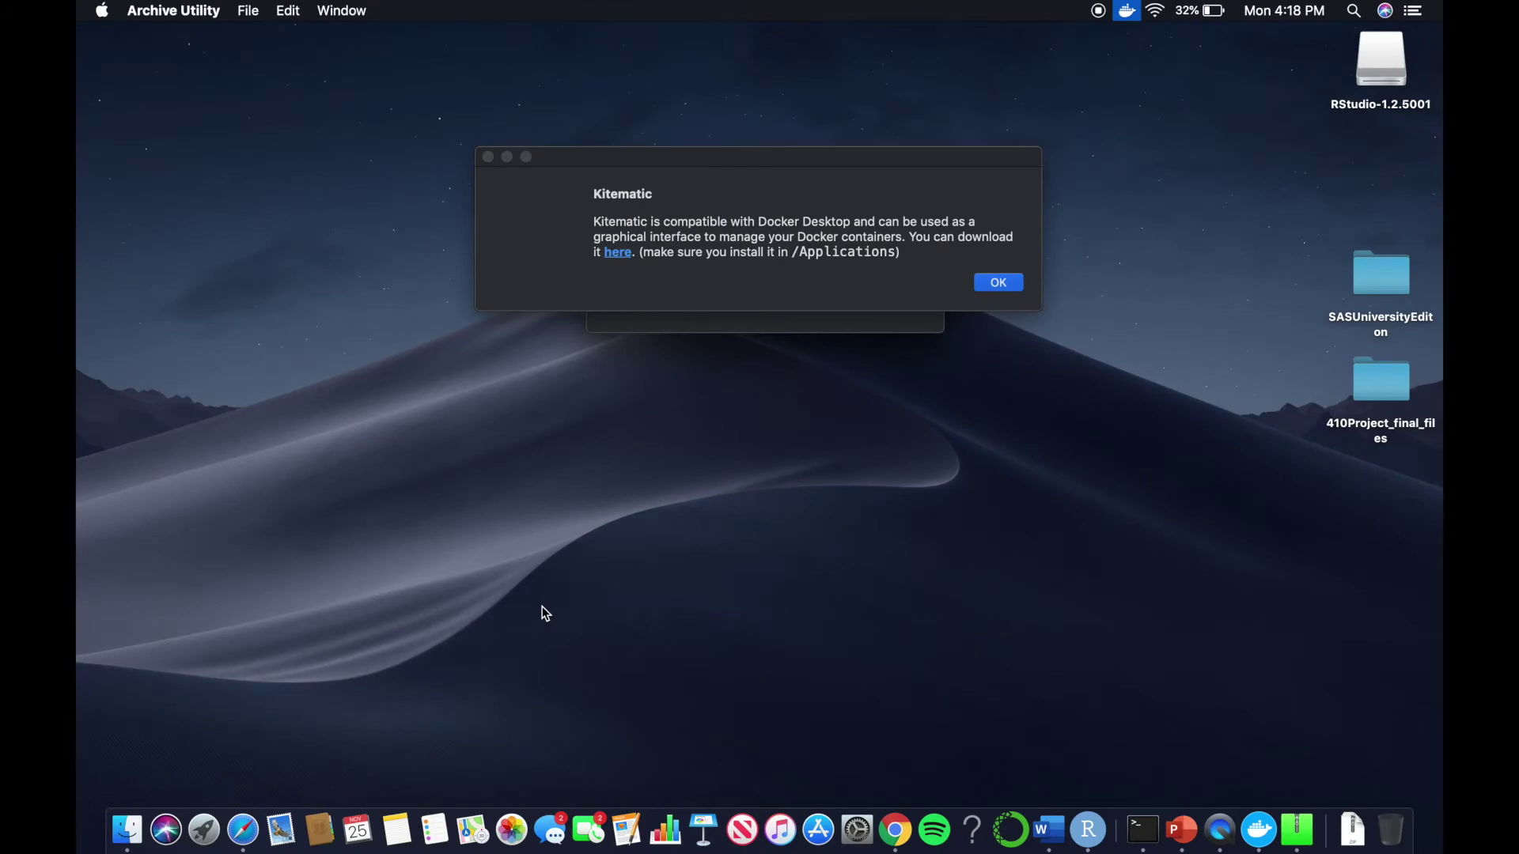
# Dismiss the Kitematic notice and launch Kitematic from Downloads, approving the security warning
pyautogui.click(488, 158)
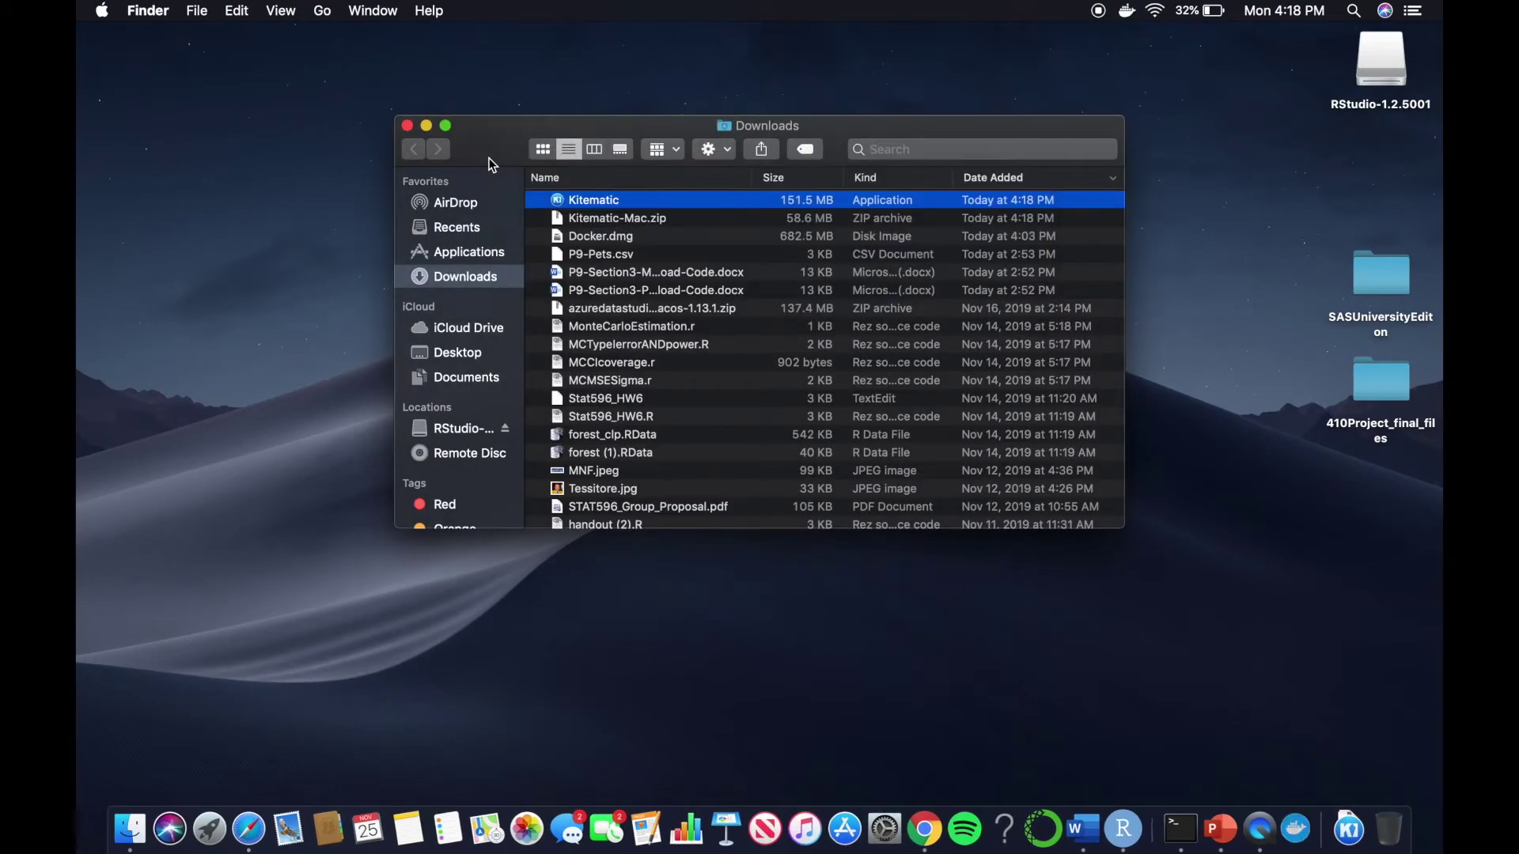
pyautogui.doubleClick(601, 199)
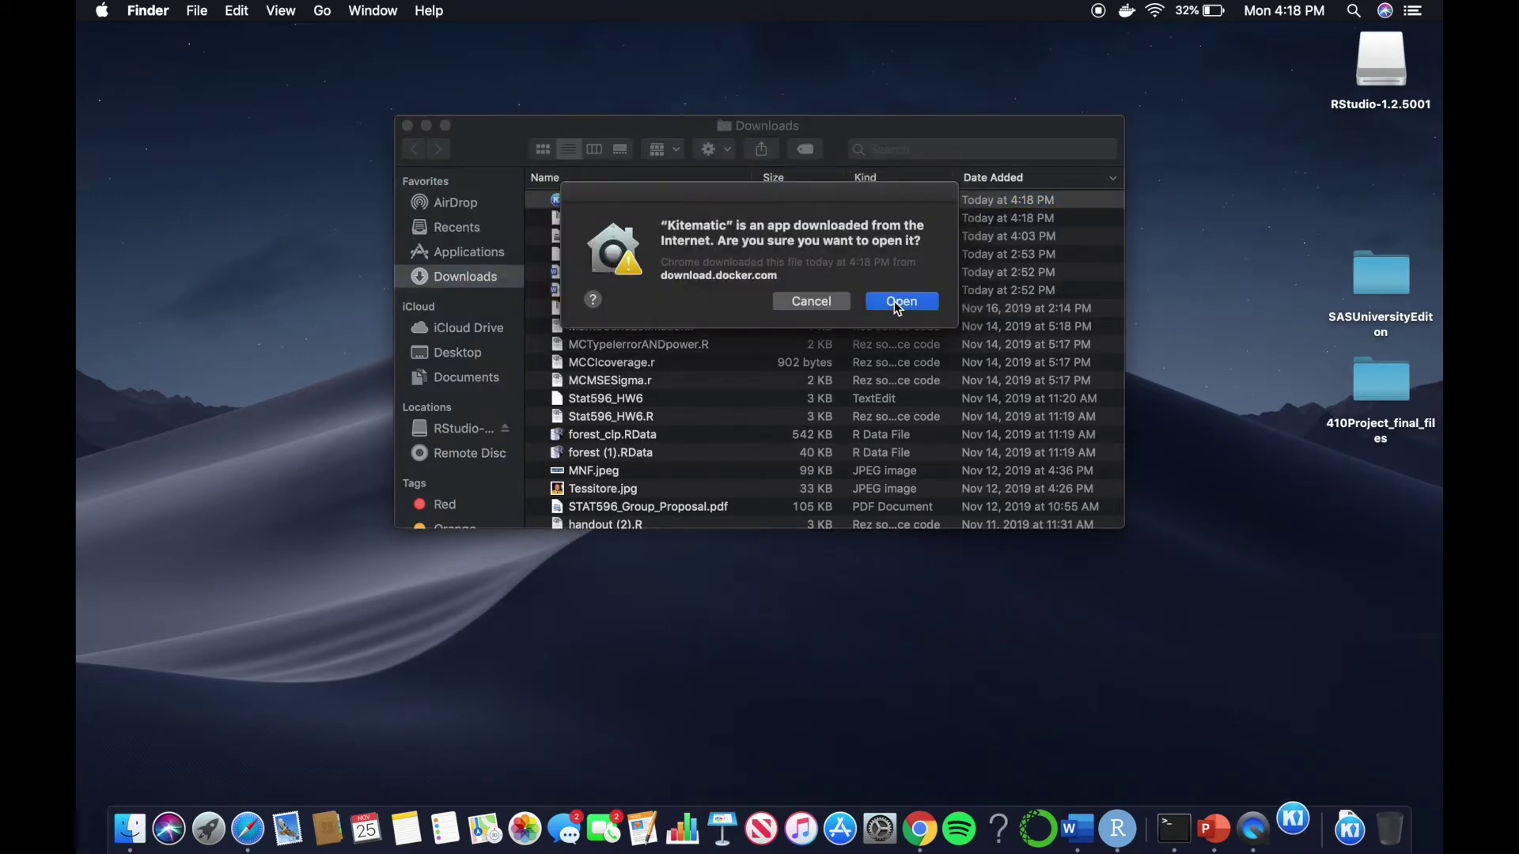
pyautogui.click(898, 302)
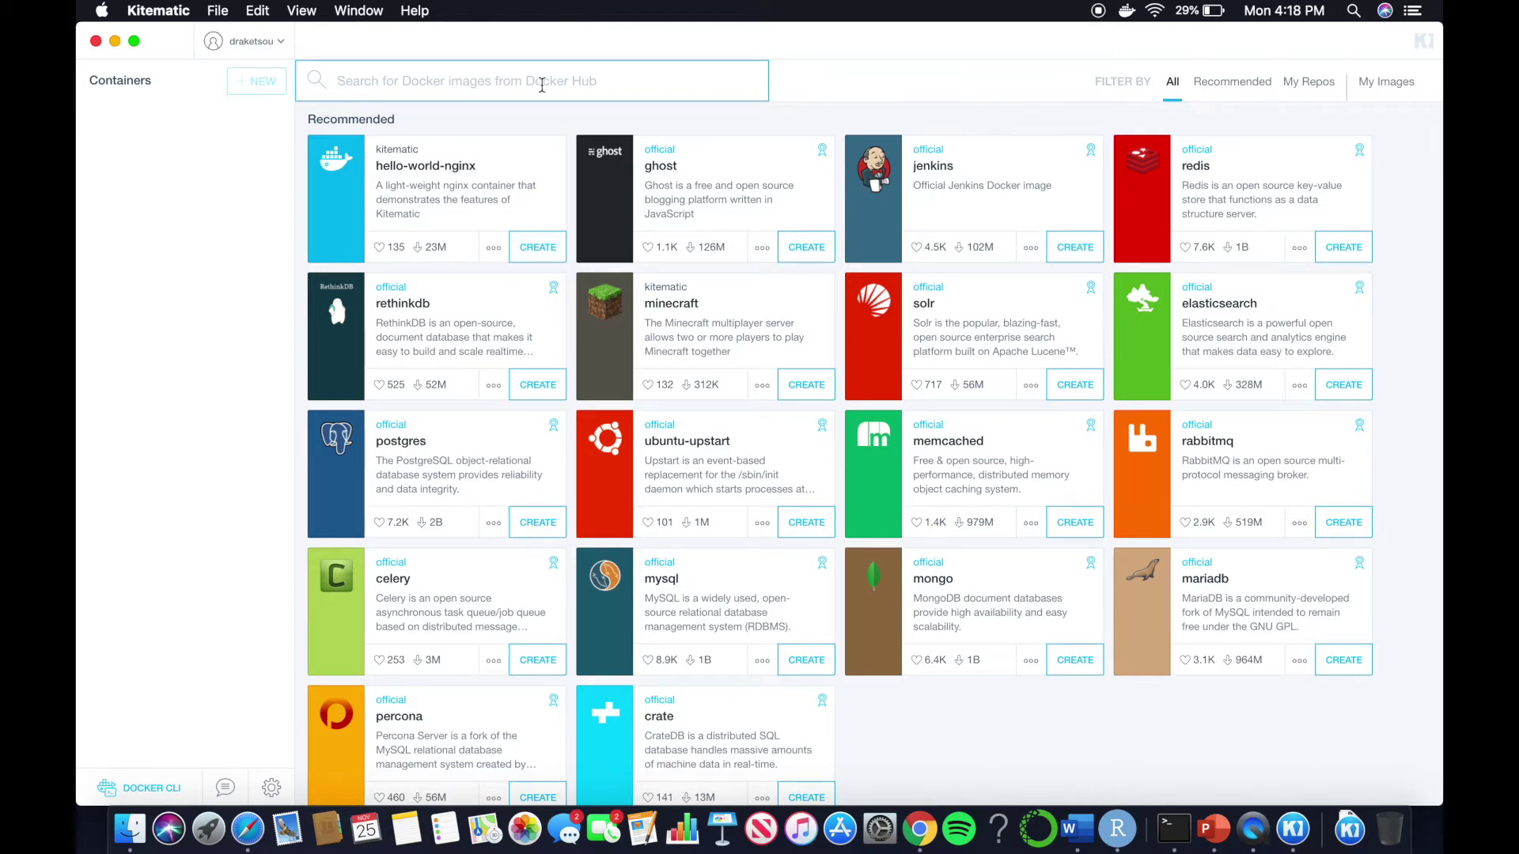
# Search 'mssql', create an mssql-server-linux container and maximize the window while it downloads
pyautogui.write('mssql')
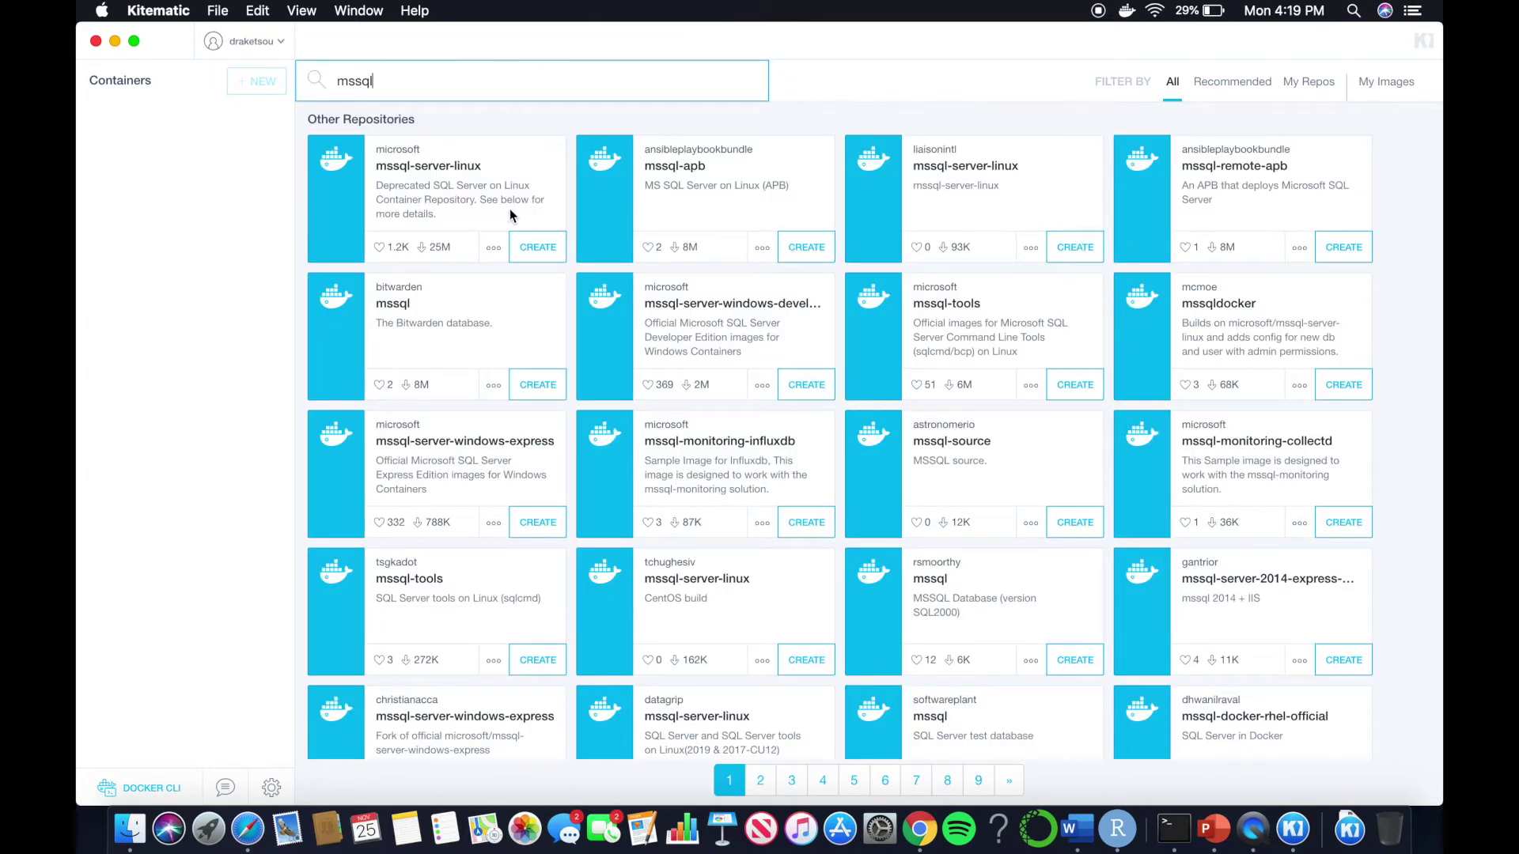
pyautogui.click(538, 248)
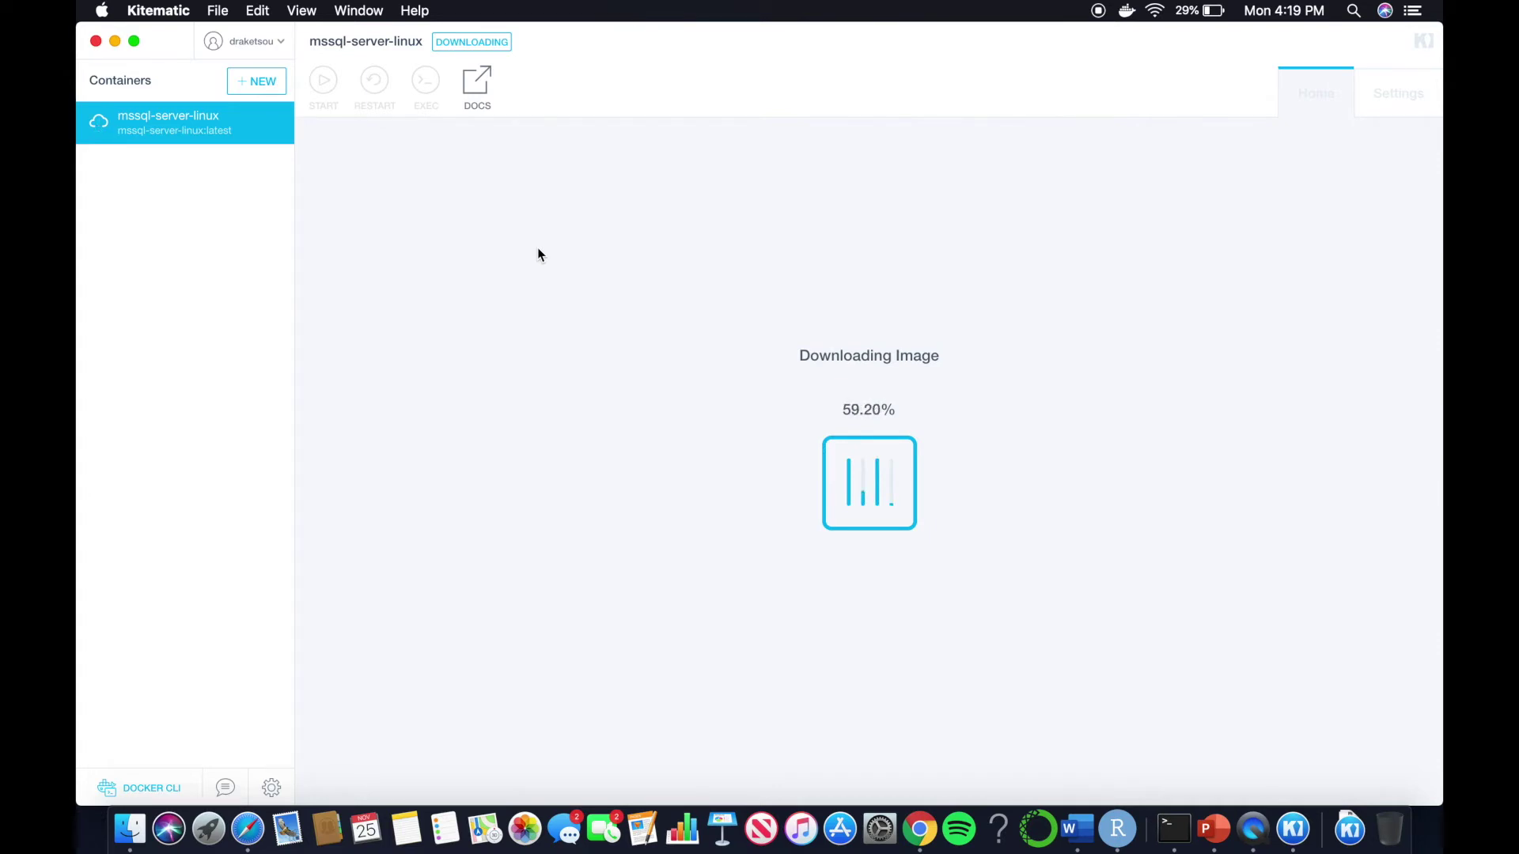
pyautogui.click(134, 41)
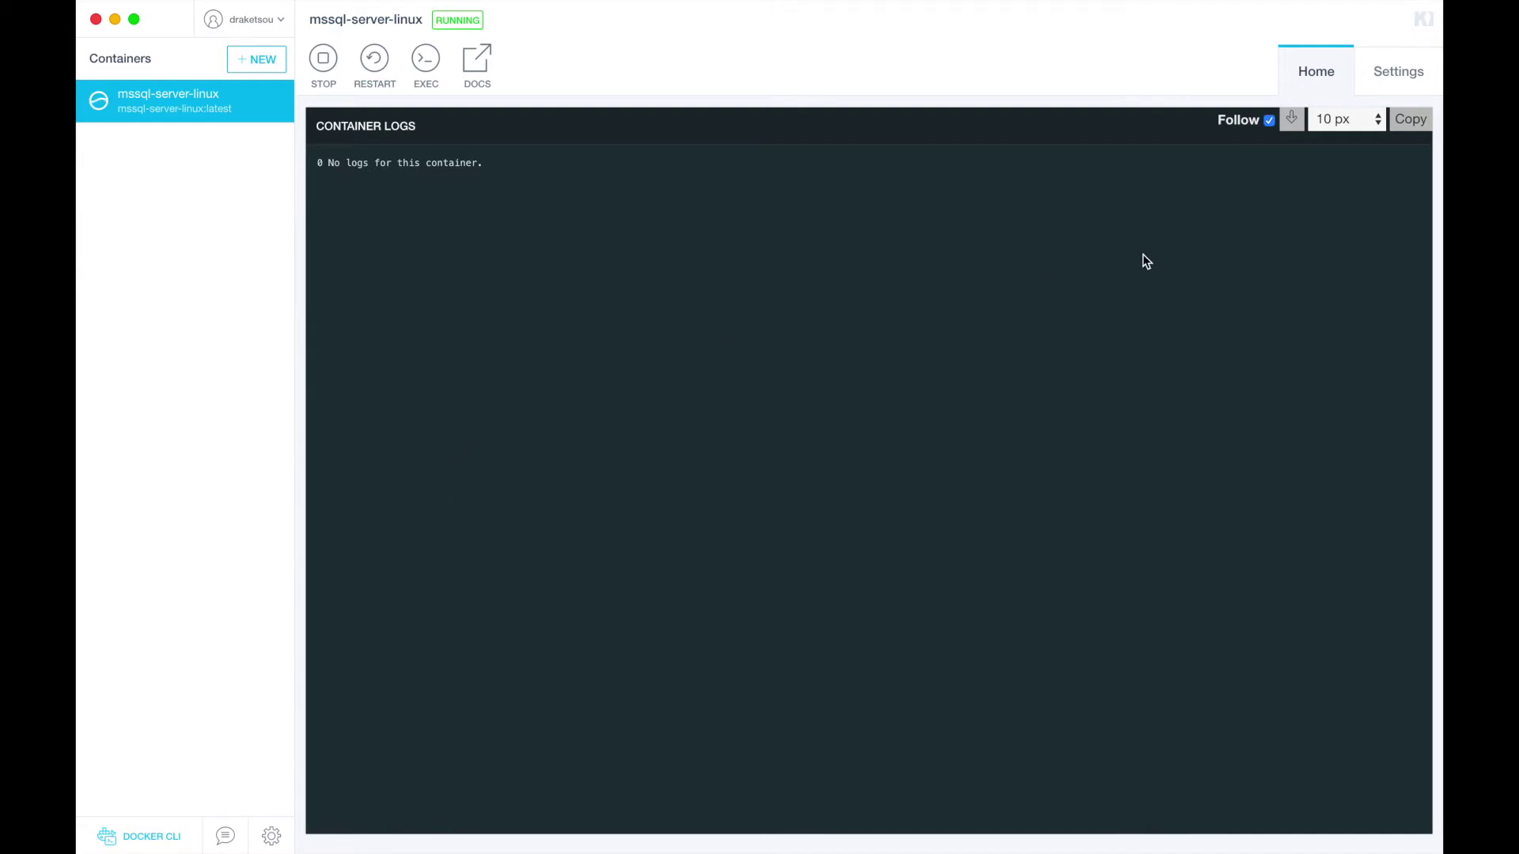
# In the container's Settings, replace the name with 'mssql_server'
pyautogui.click(1393, 75)
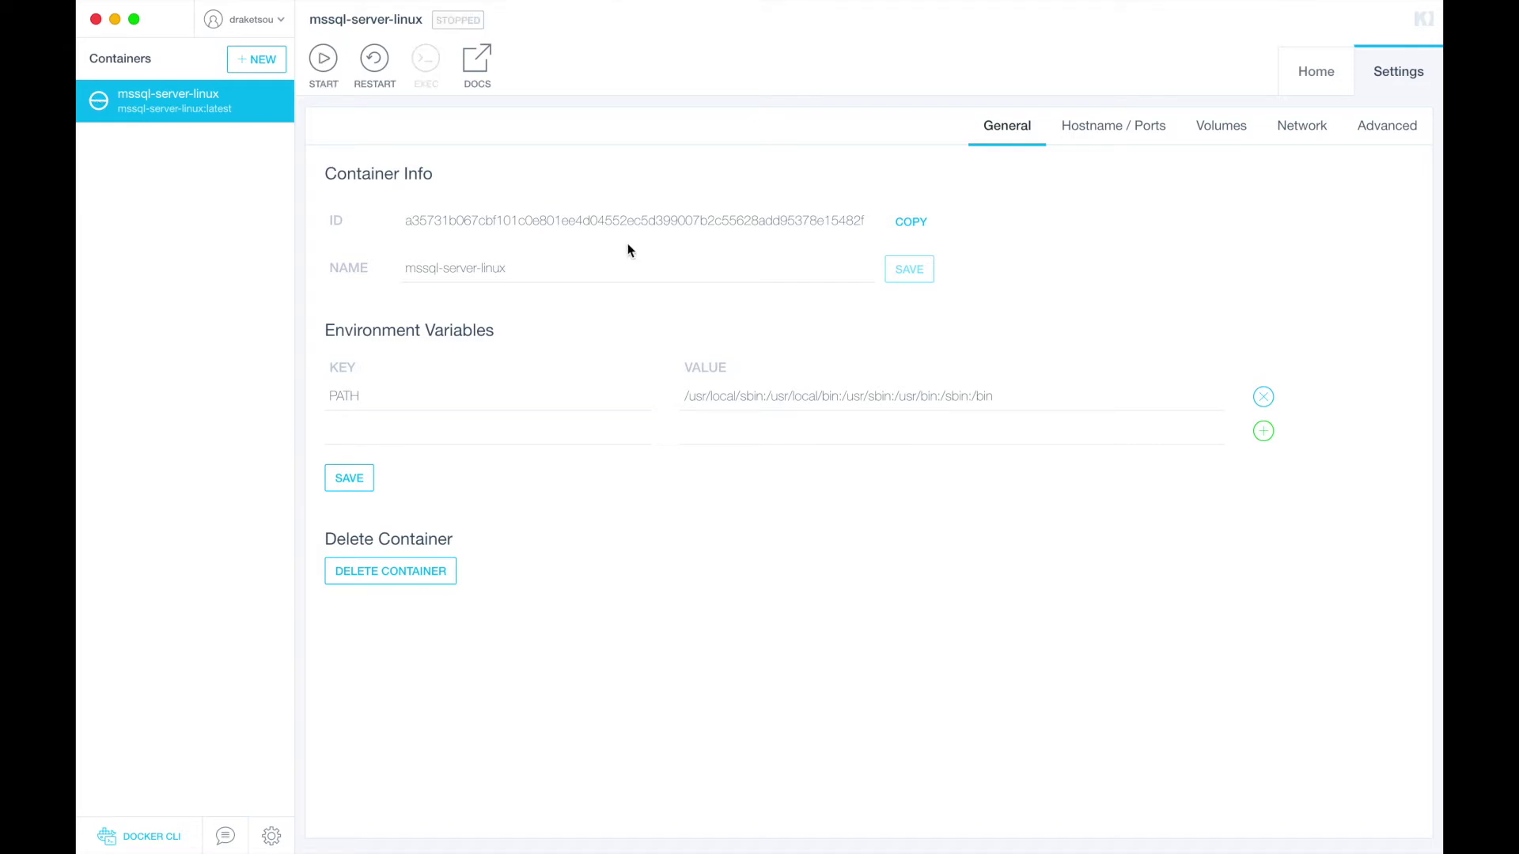
pyautogui.doubleClick(526, 269)
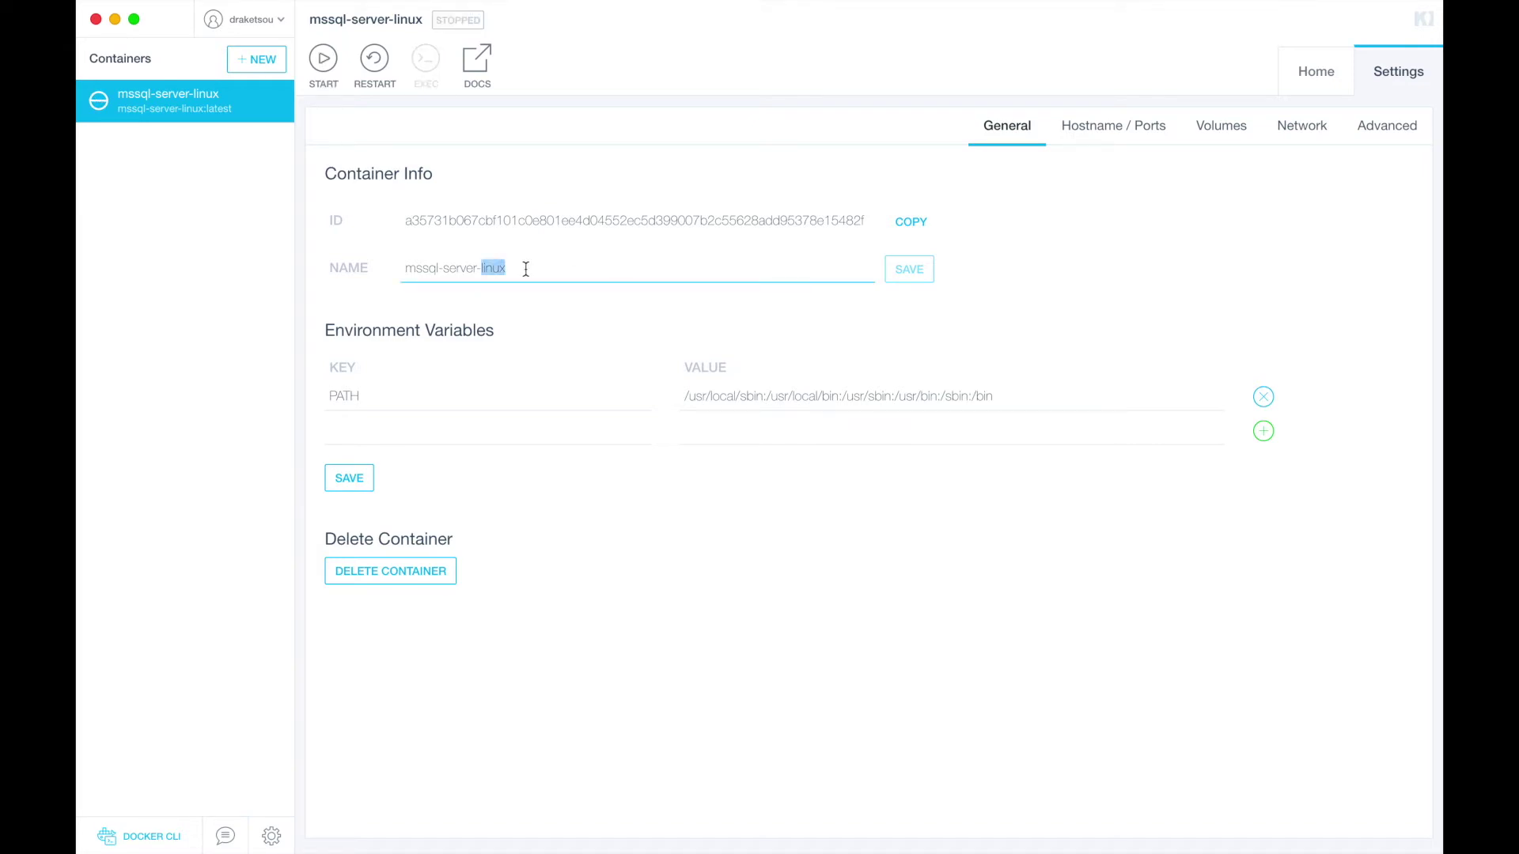
pyautogui.press('super+a')
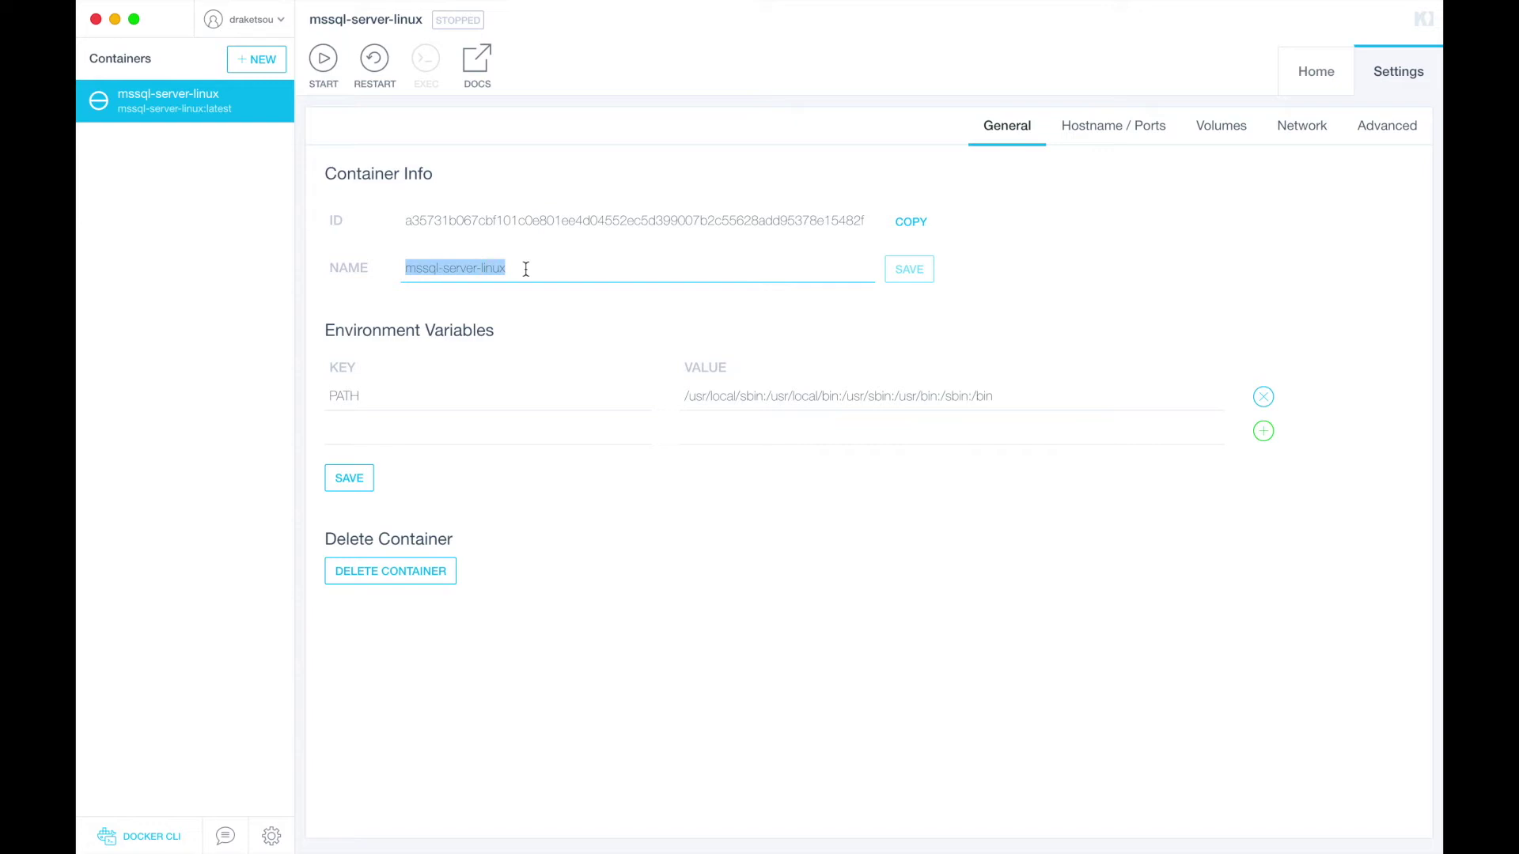
pyautogui.press('BackSpace')
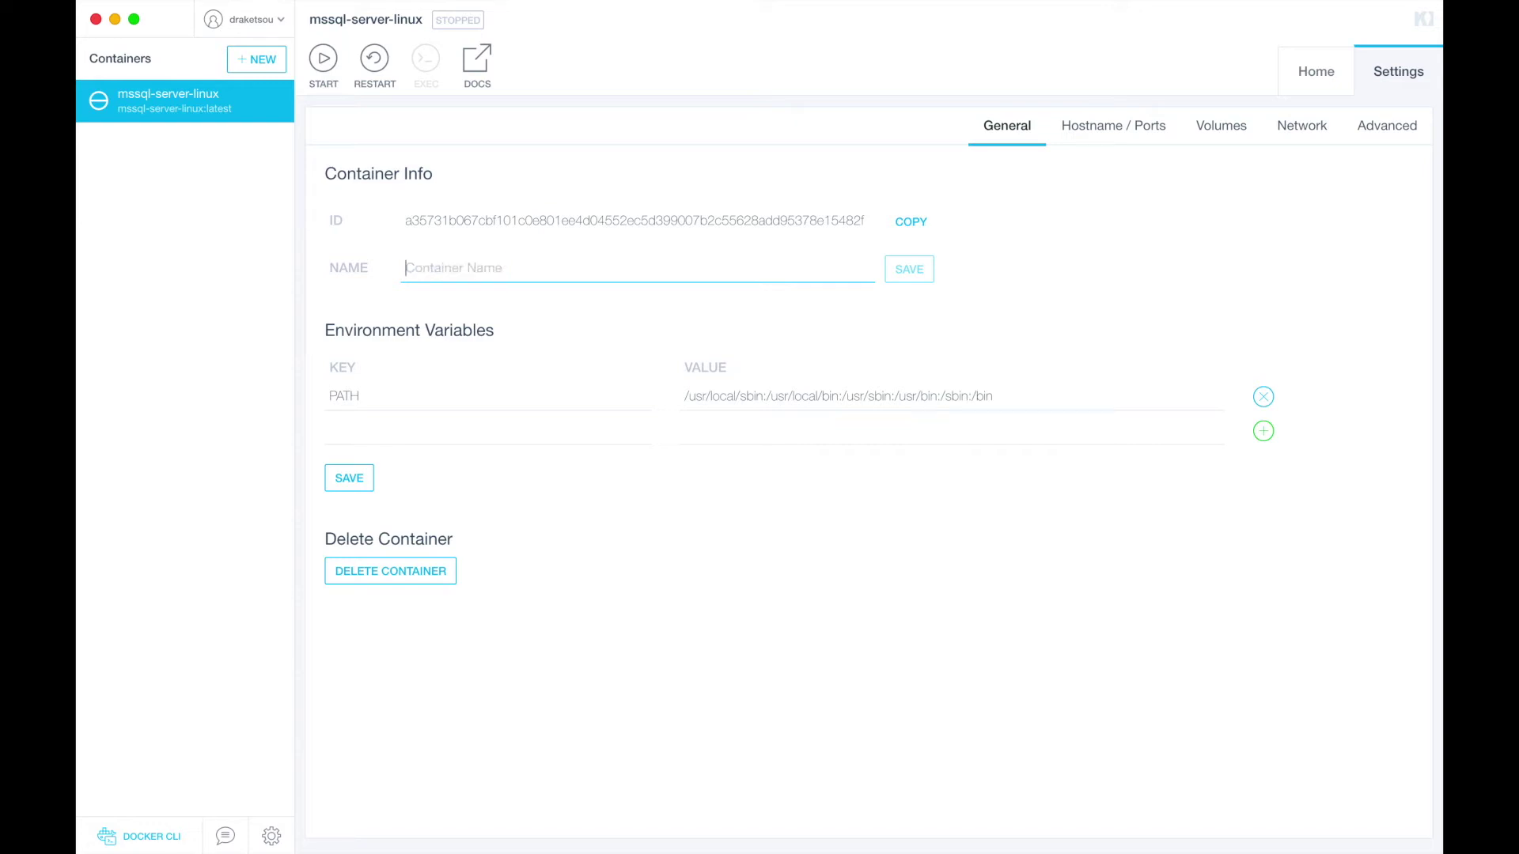
pyautogui.write('mssql')
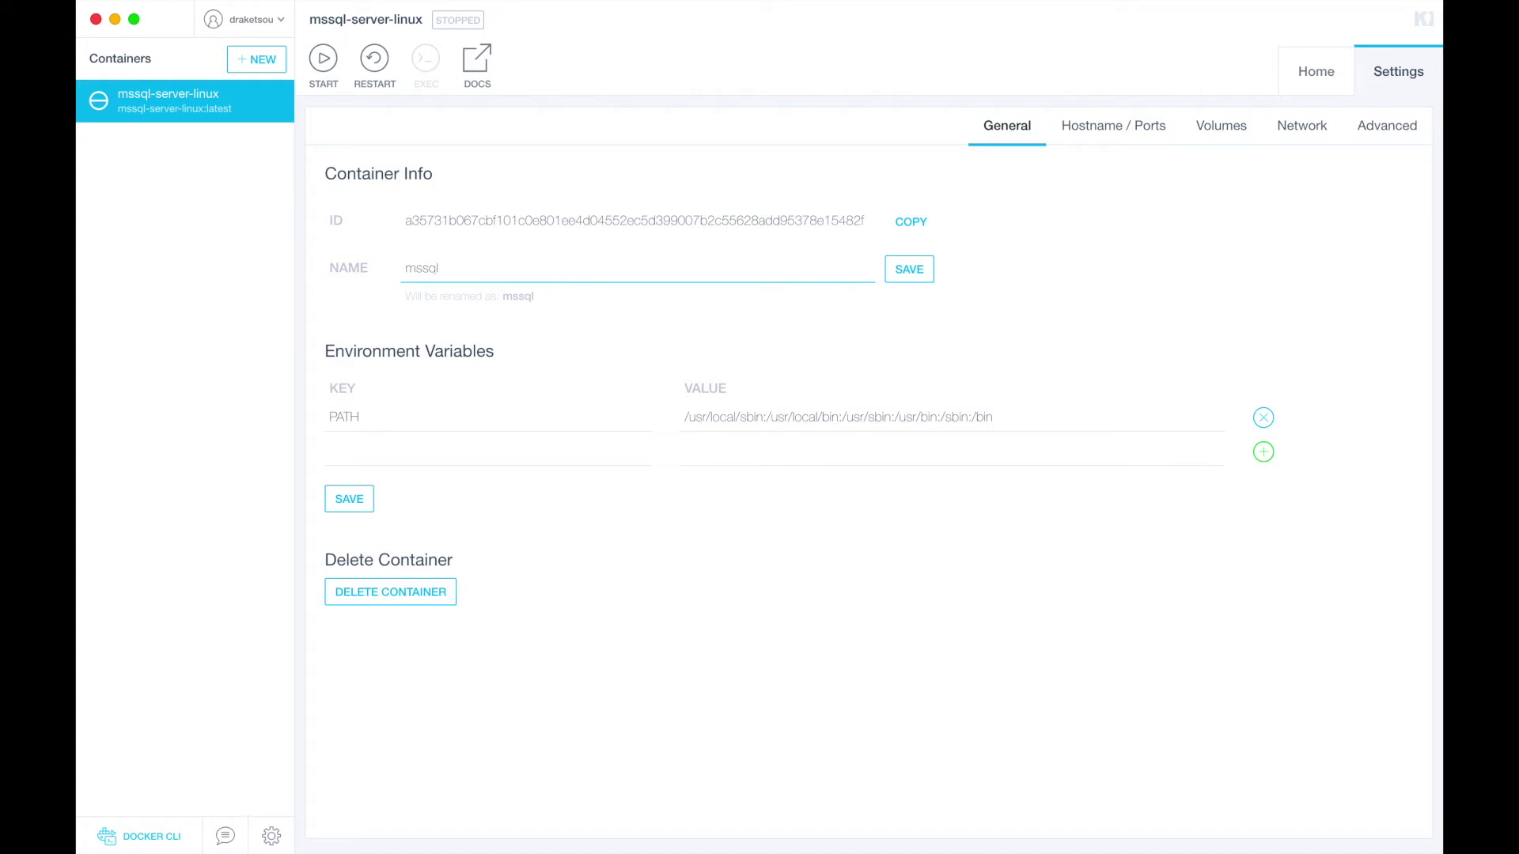
pyautogui.write('_server')
# Save the mssql_server name and add environment variable ACCEPT_EULA=Y
pyautogui.click(911, 272)
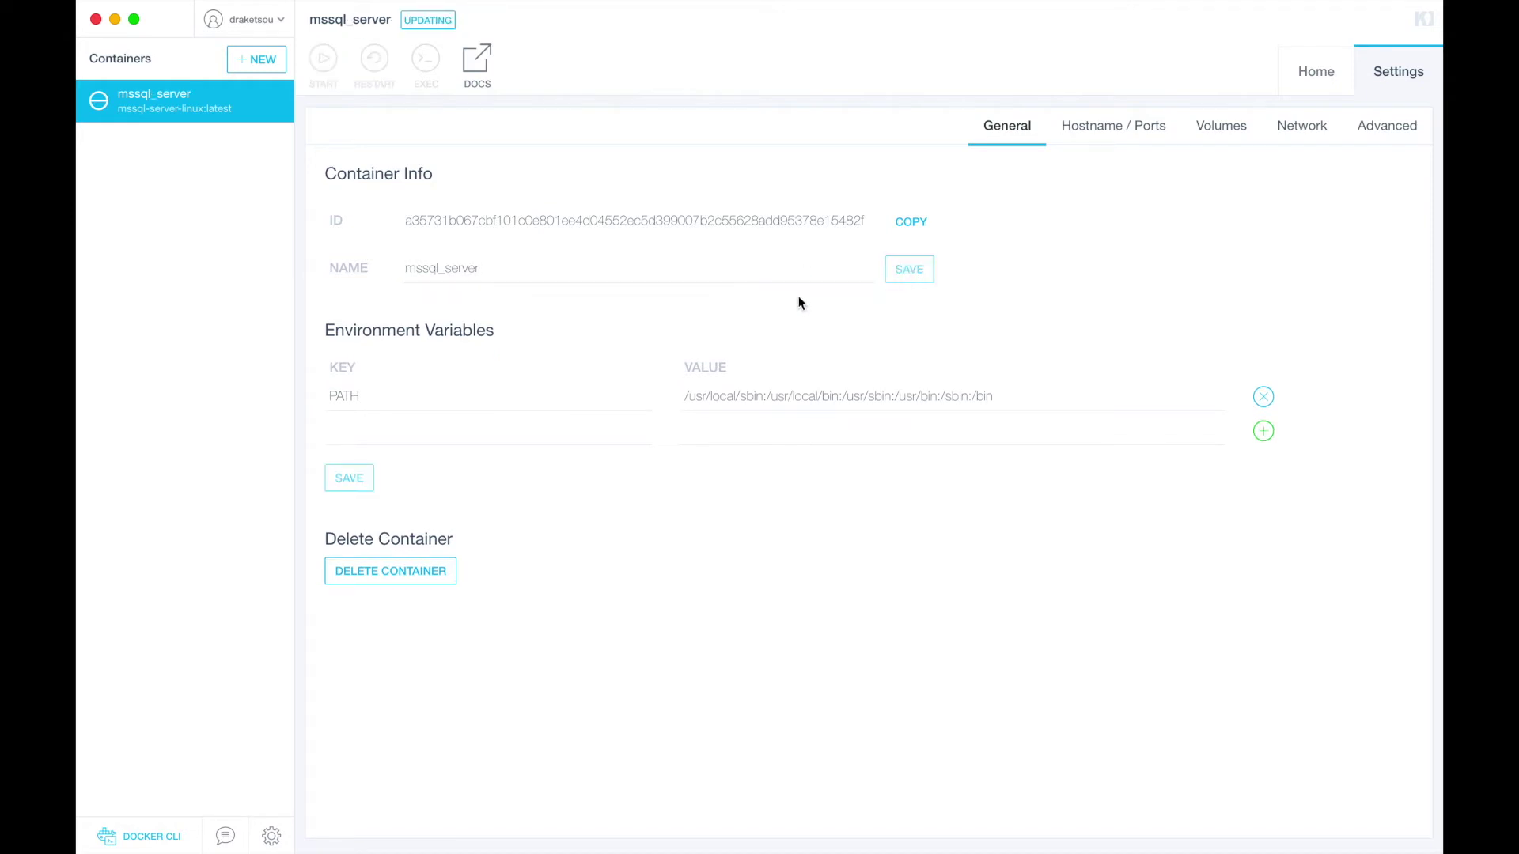
pyautogui.click(385, 430)
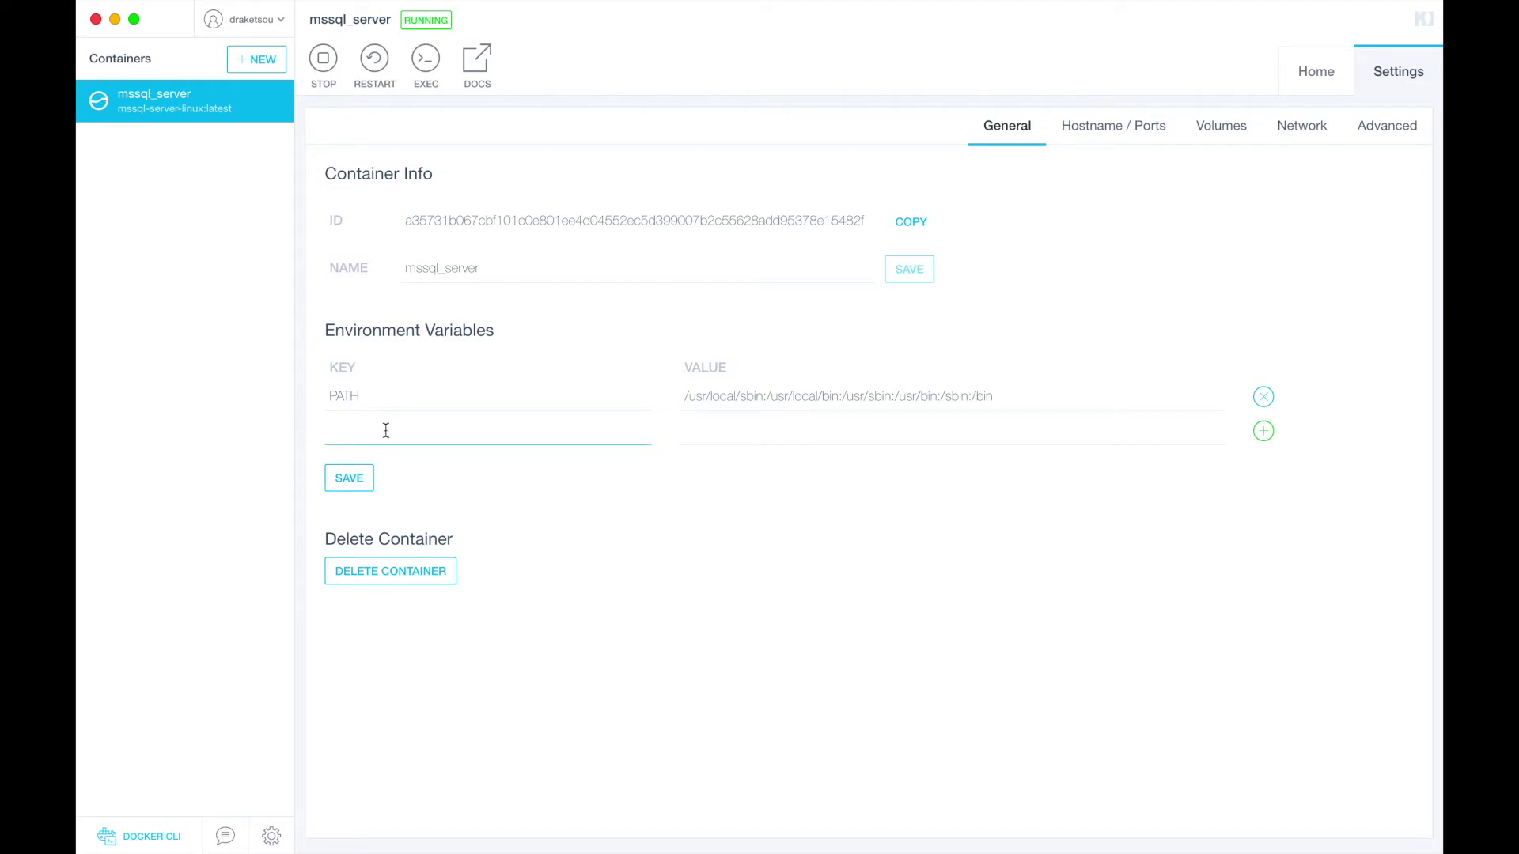
pyautogui.write('ACCEPT_EULA')
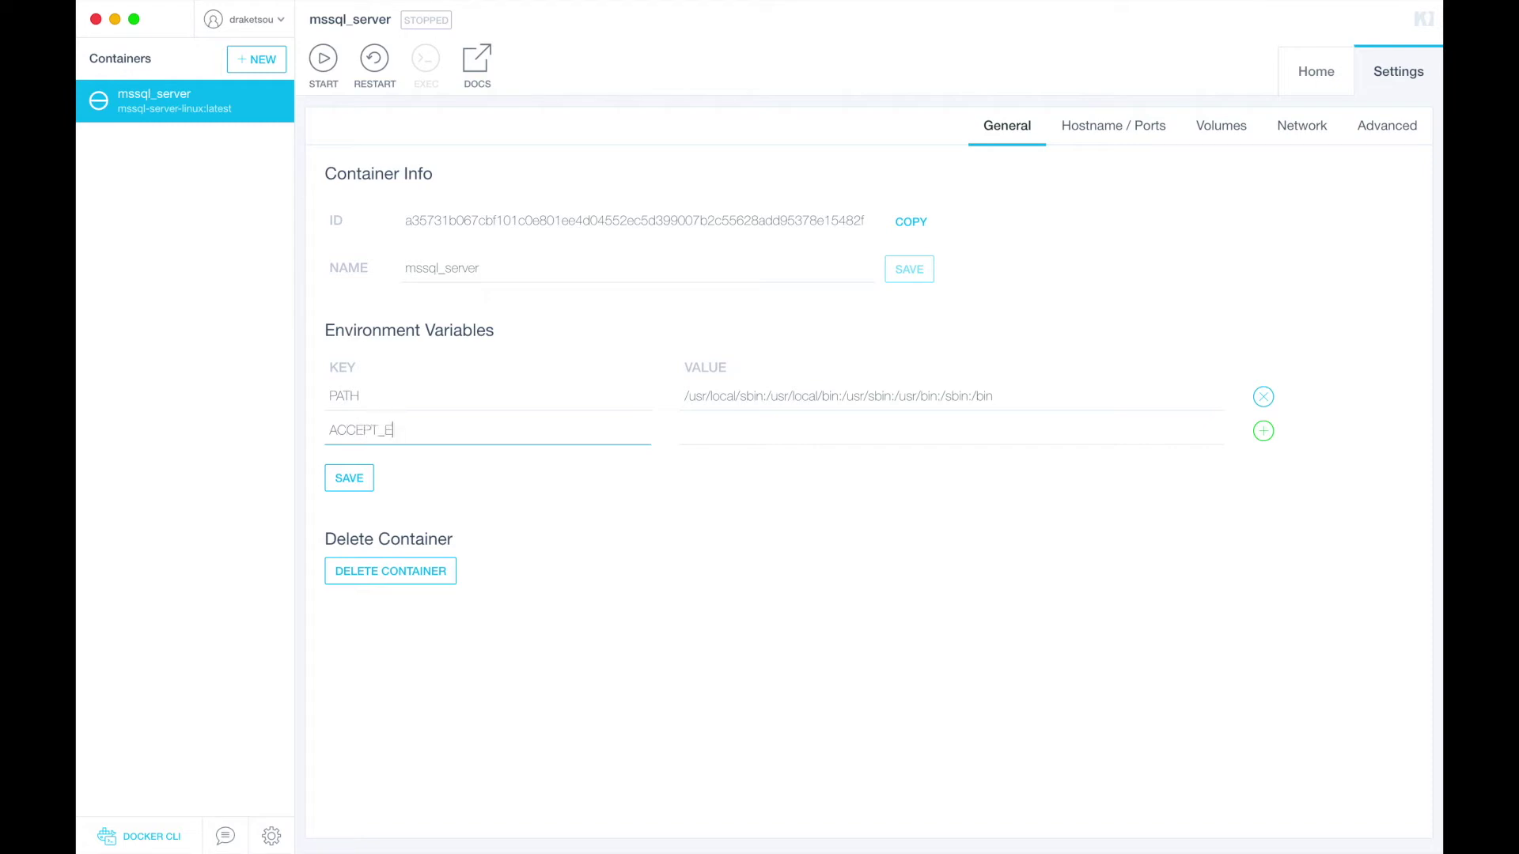
pyautogui.click(741, 439)
pyautogui.write('Y')
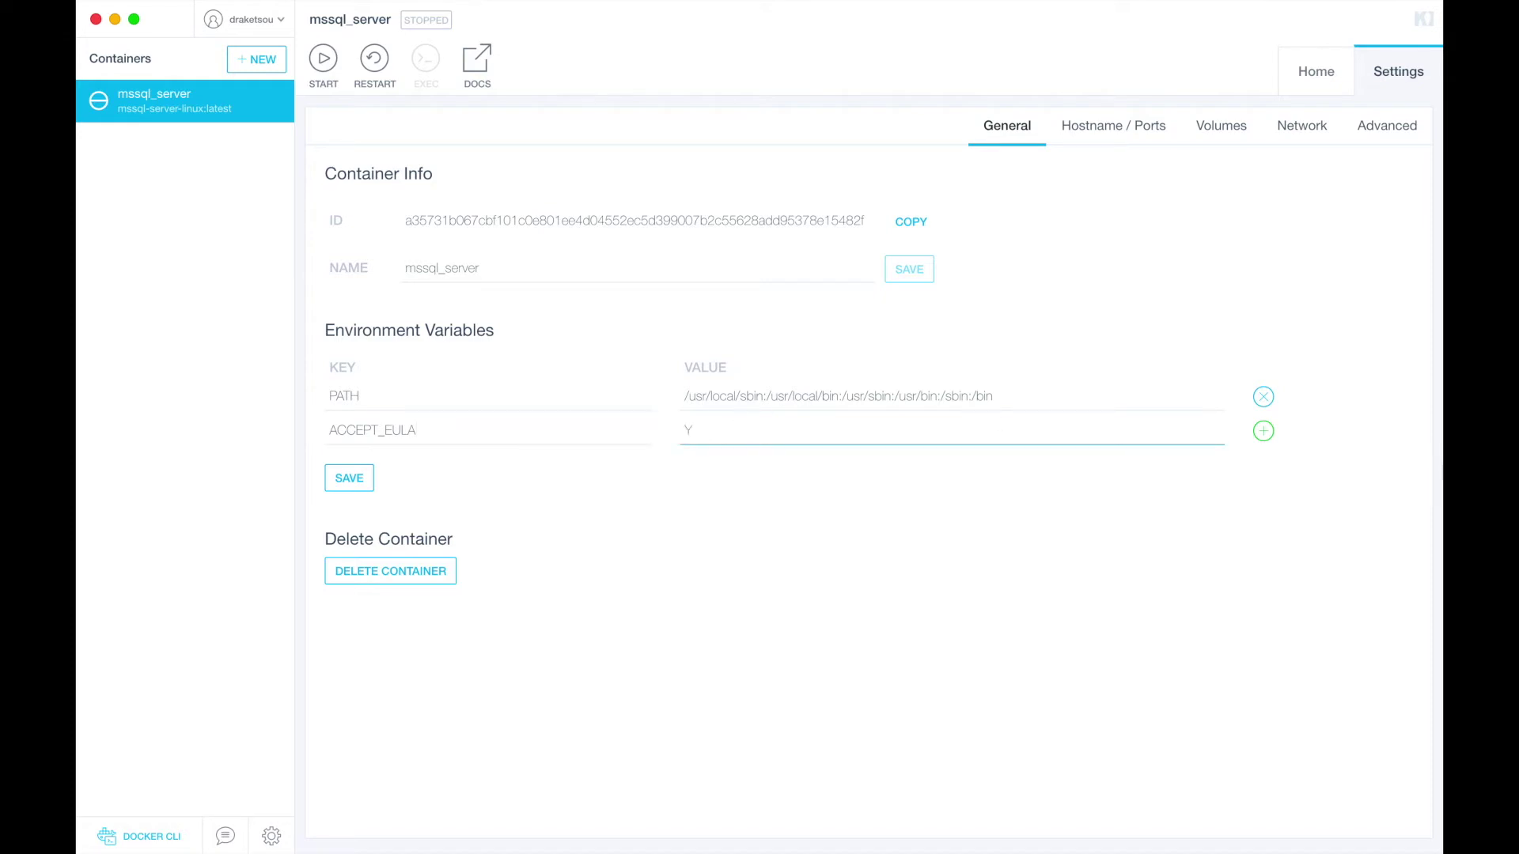
# Add an SA_PASSWORD variable with the SA password and save the environment variables
pyautogui.click(1263, 432)
pyautogui.click(391, 473)
pyautogui.write('S')
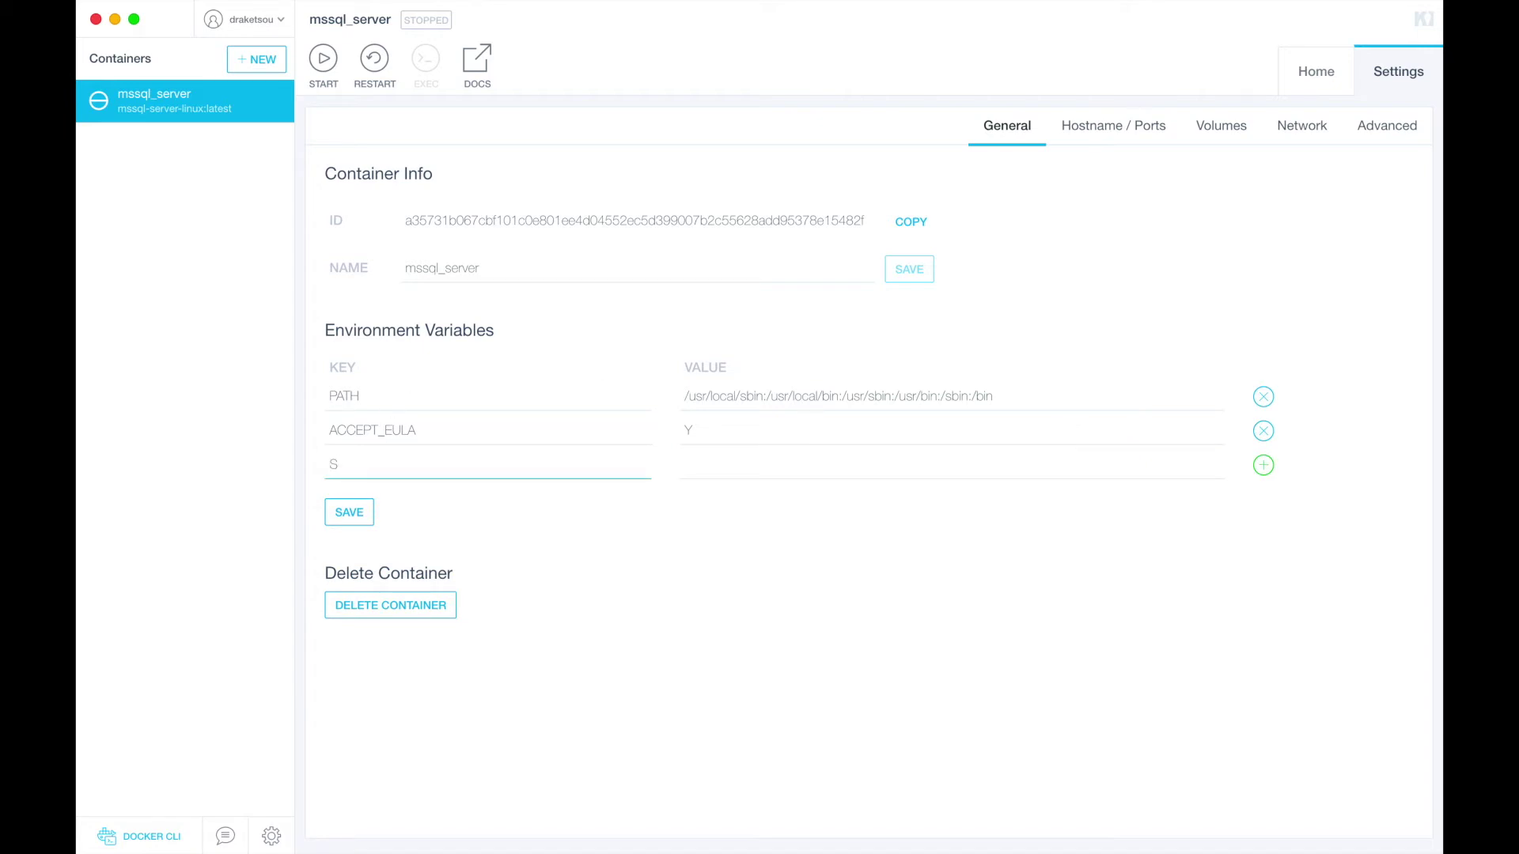
pyautogui.write('A_PASSWORD')
pyautogui.click(706, 466)
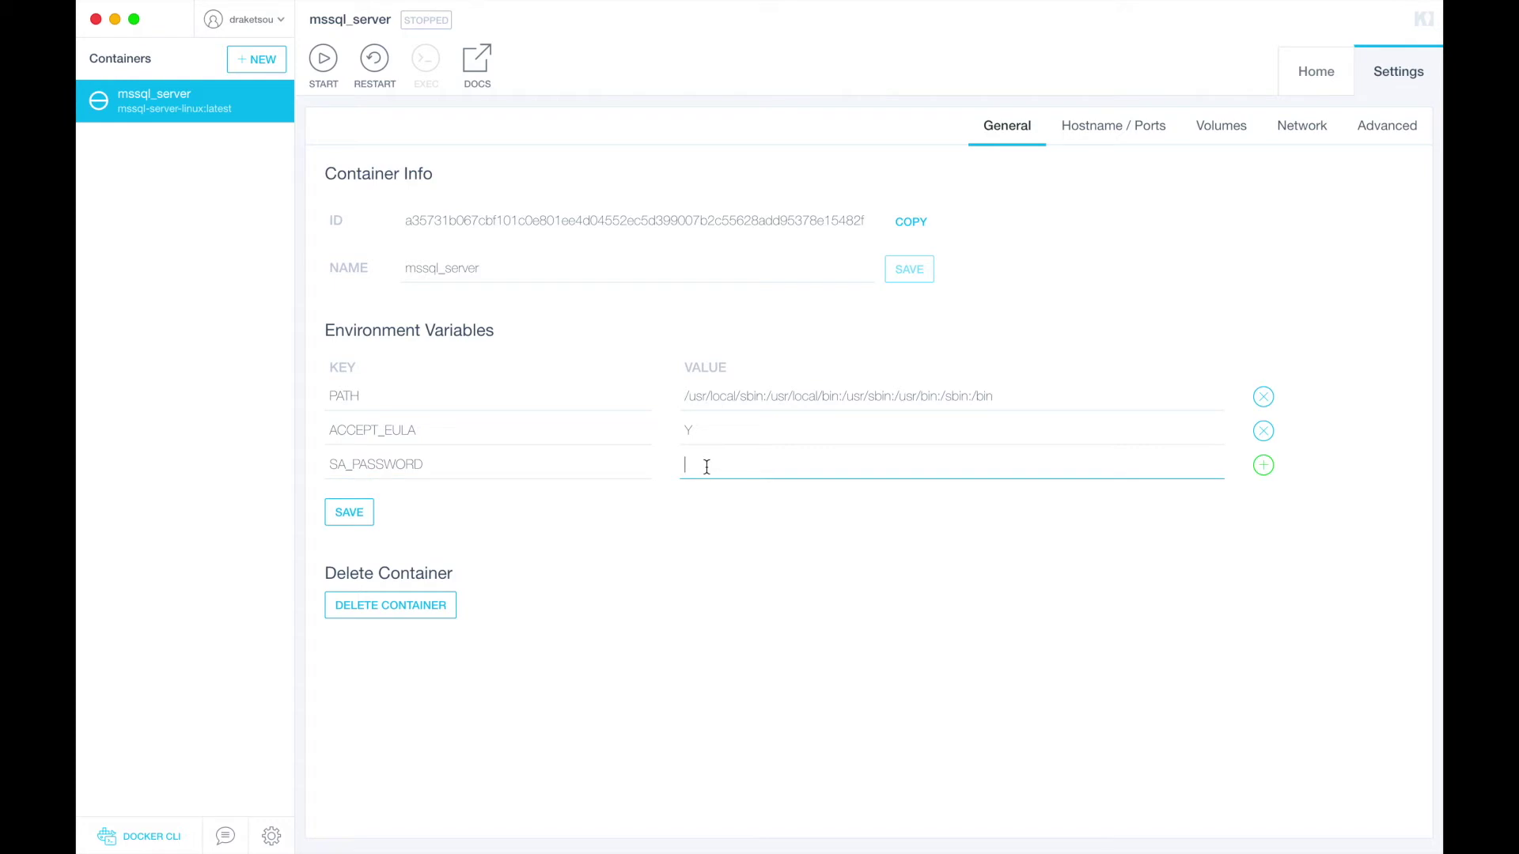
pyautogui.click(1267, 467)
pyautogui.click(544, 499)
pyautogui.click(352, 547)
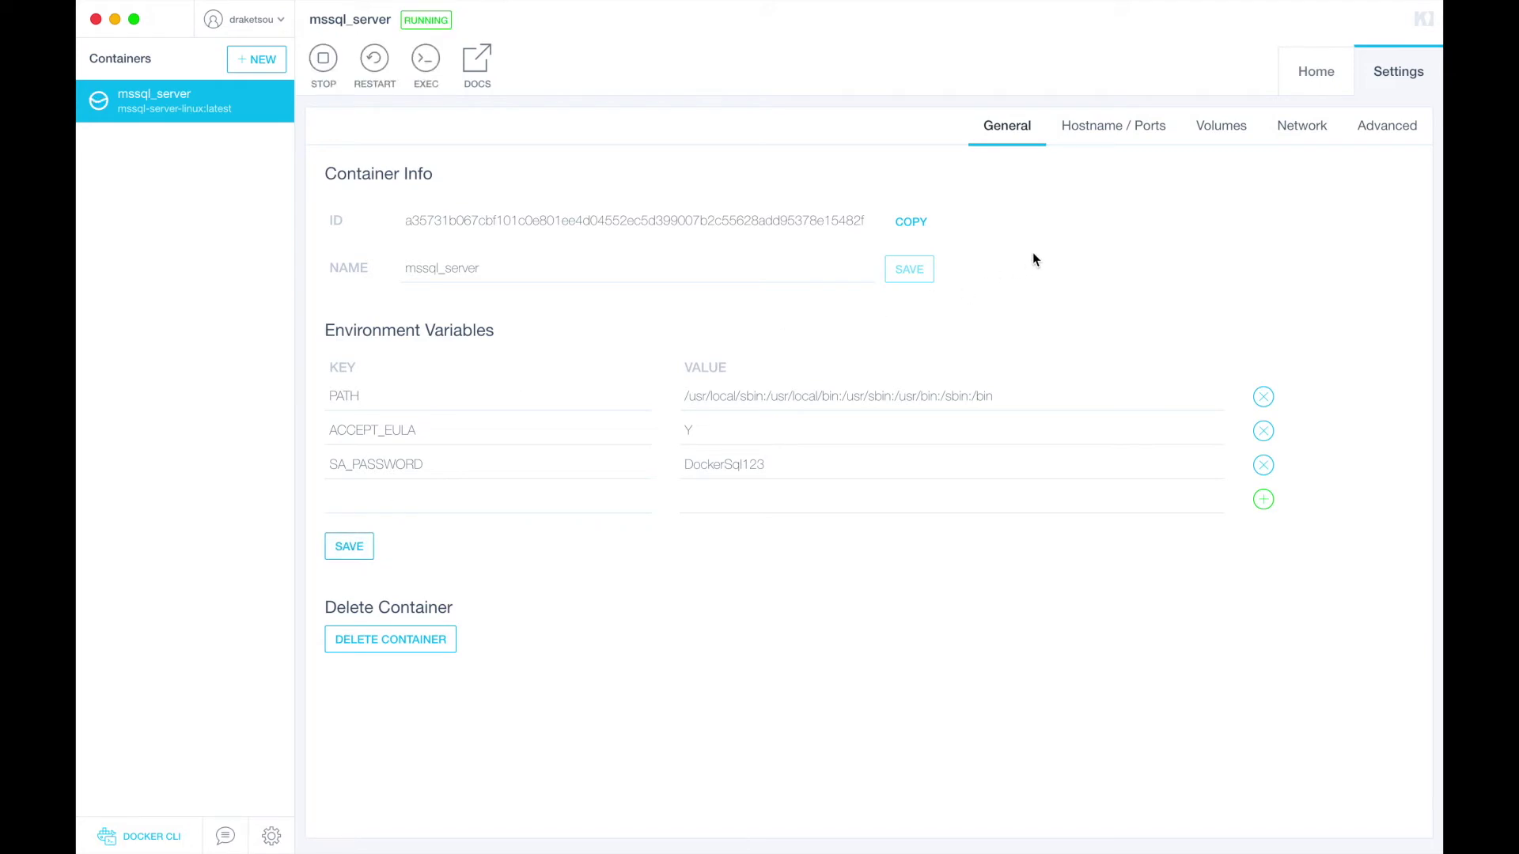
pyautogui.click(1111, 126)
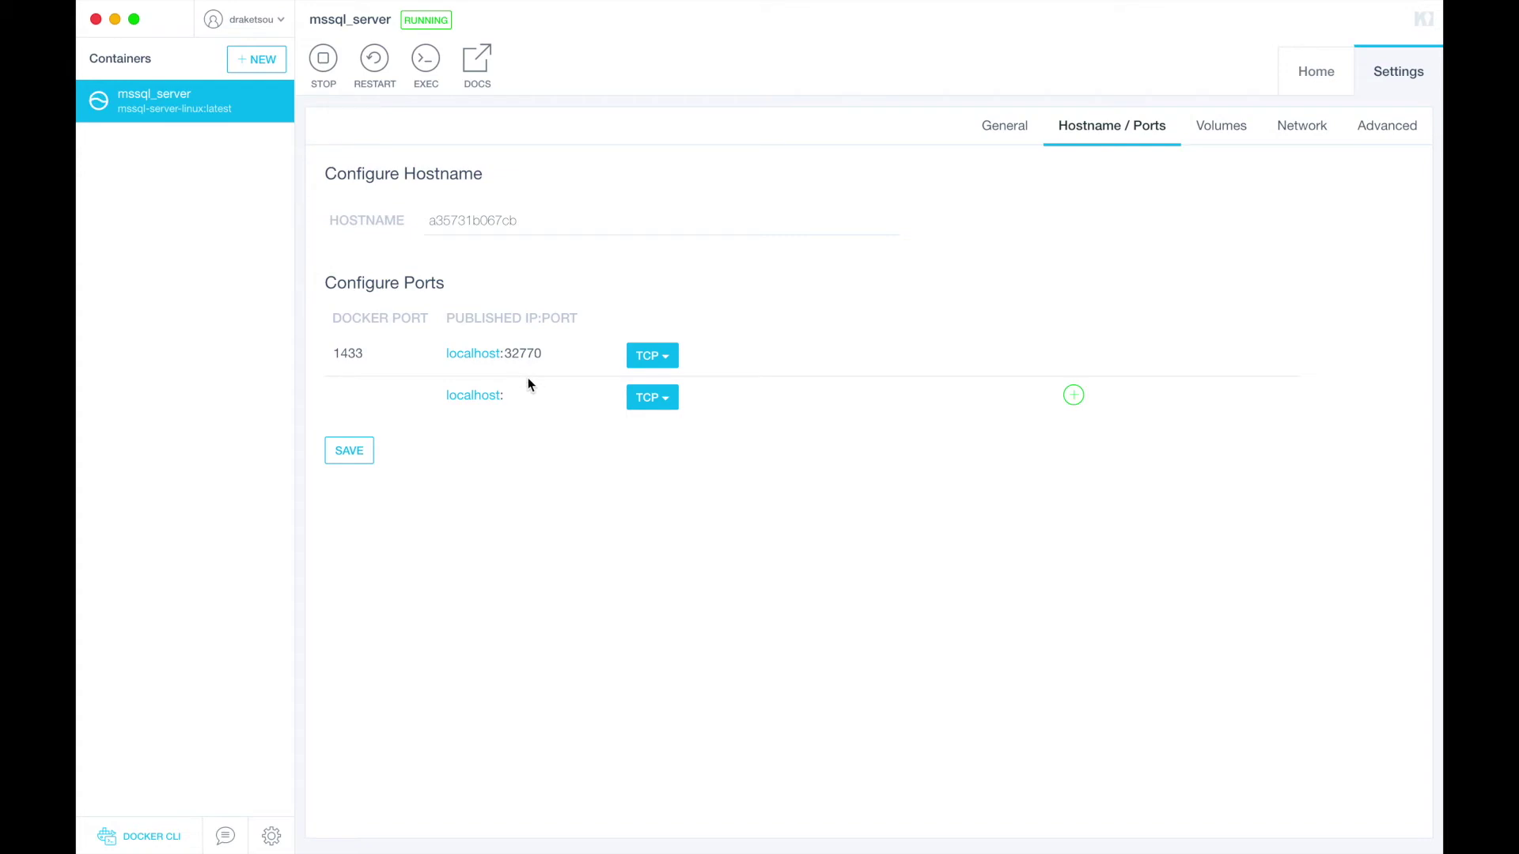
# Swipe from Kitematic's port view over to the Chrome desktop space
pyautogui.hotkey('ctrl', 'Right')
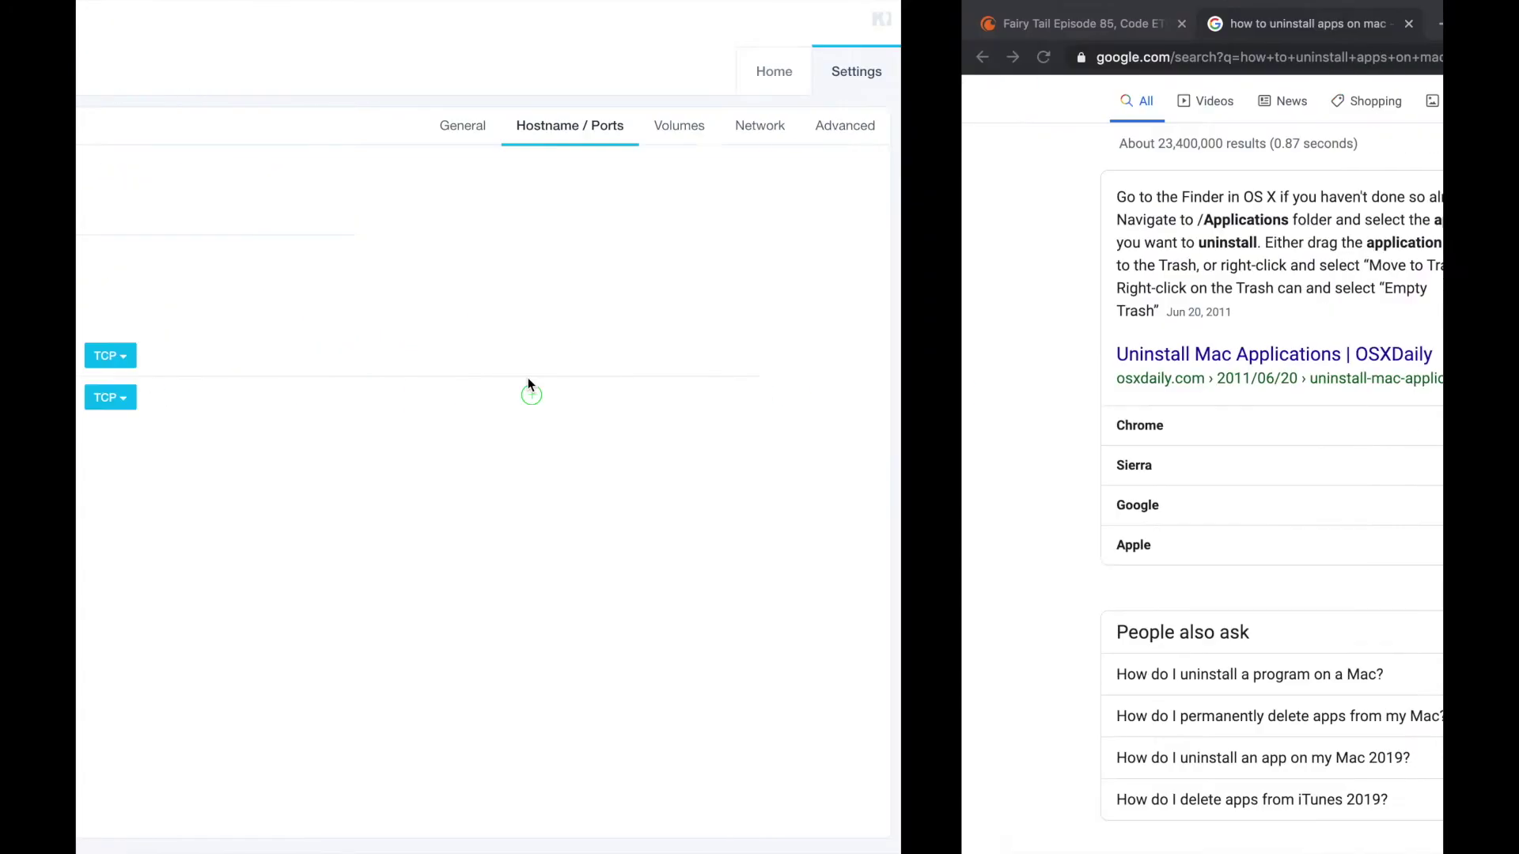
# Search Google for 'azure data studio' in a new tab and open its download page
pyautogui.click(566, 22)
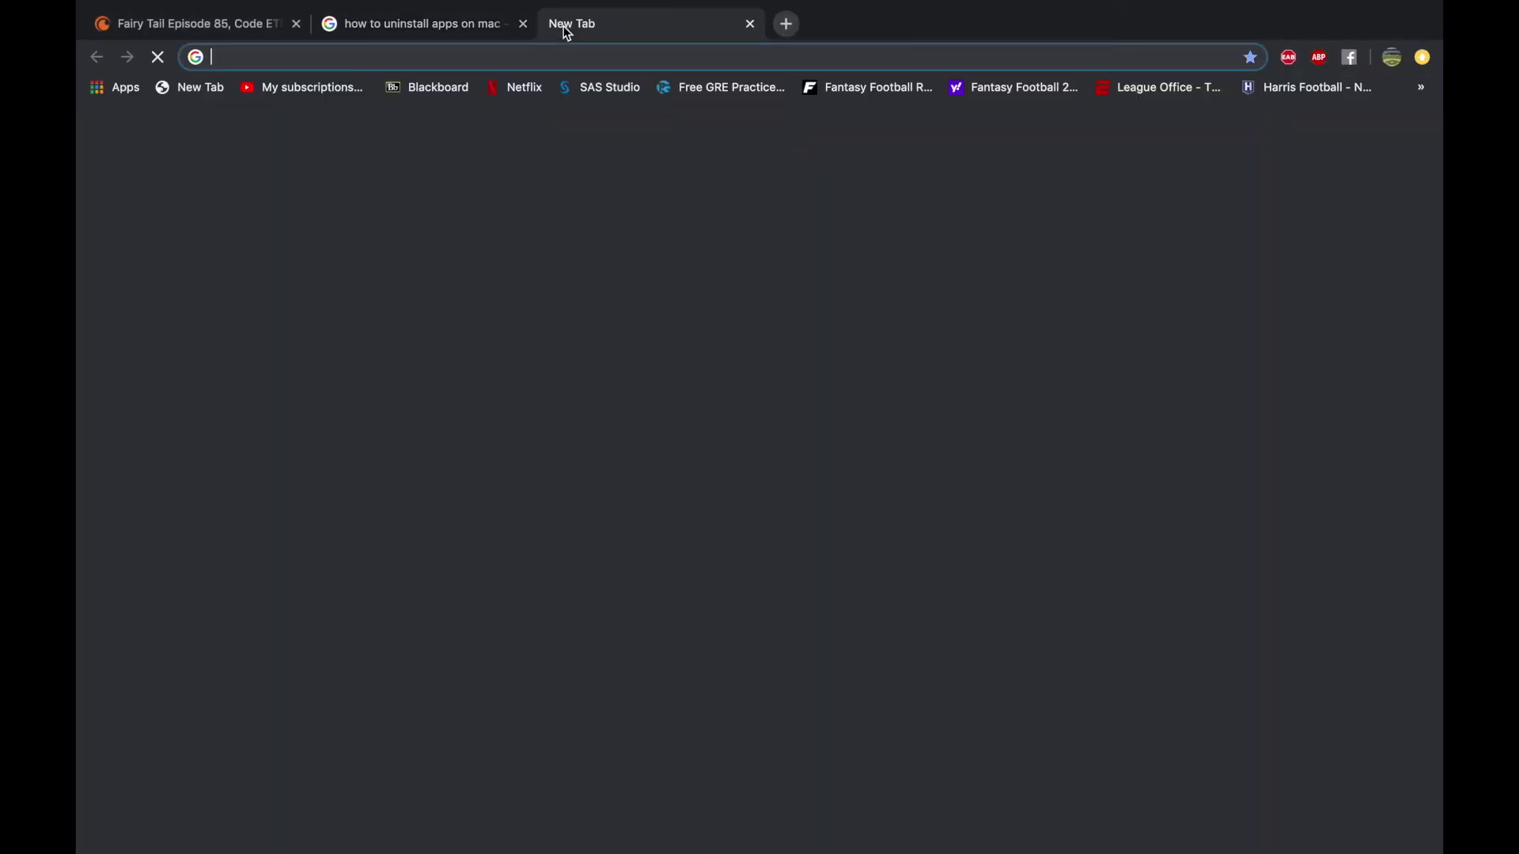
pyautogui.write('azu')
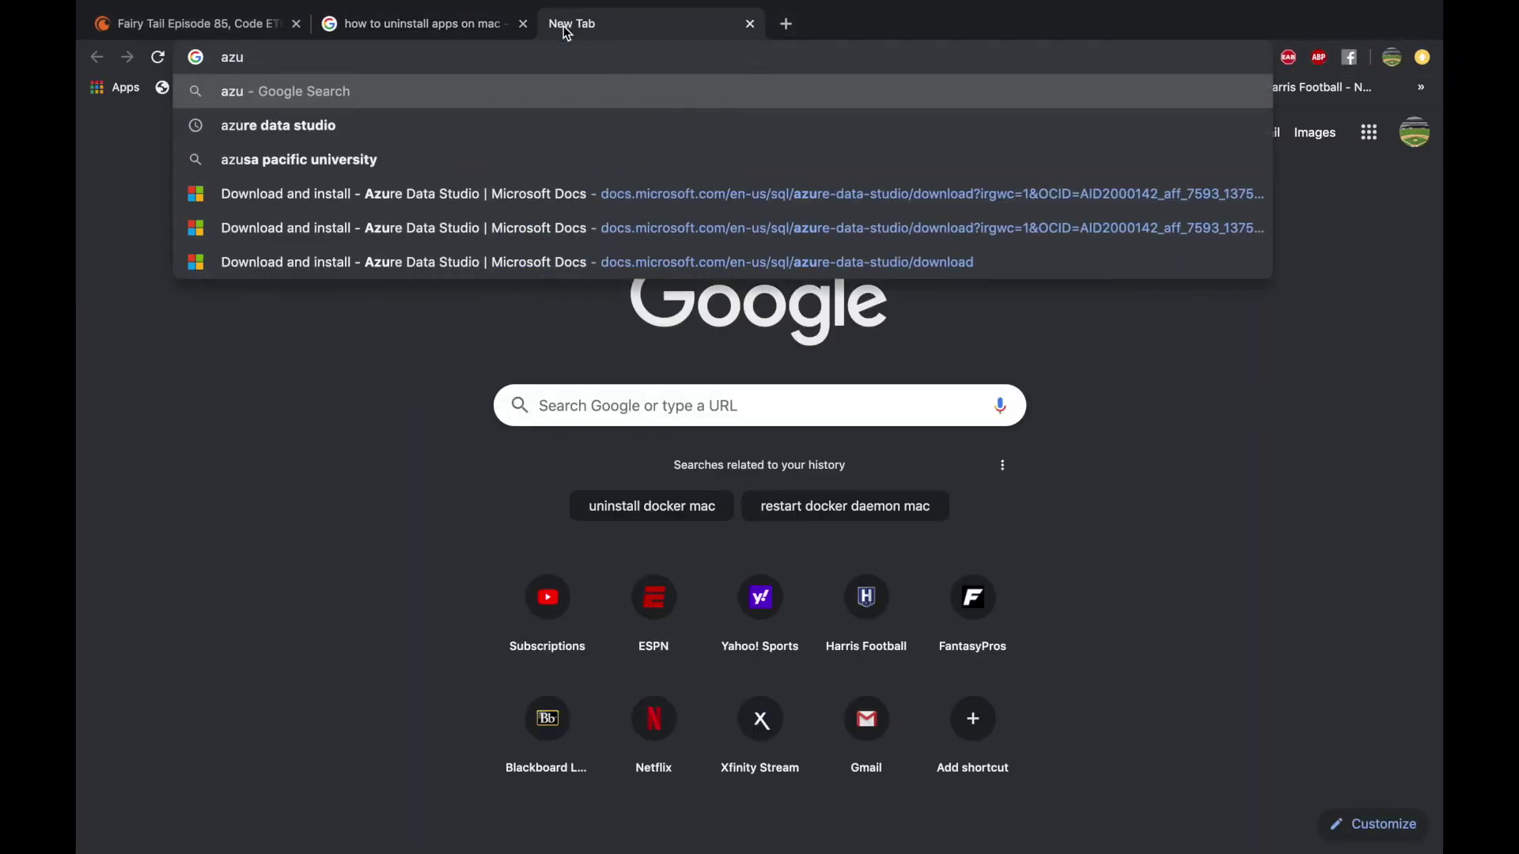
pyautogui.press('Down')
pyautogui.press('Return')
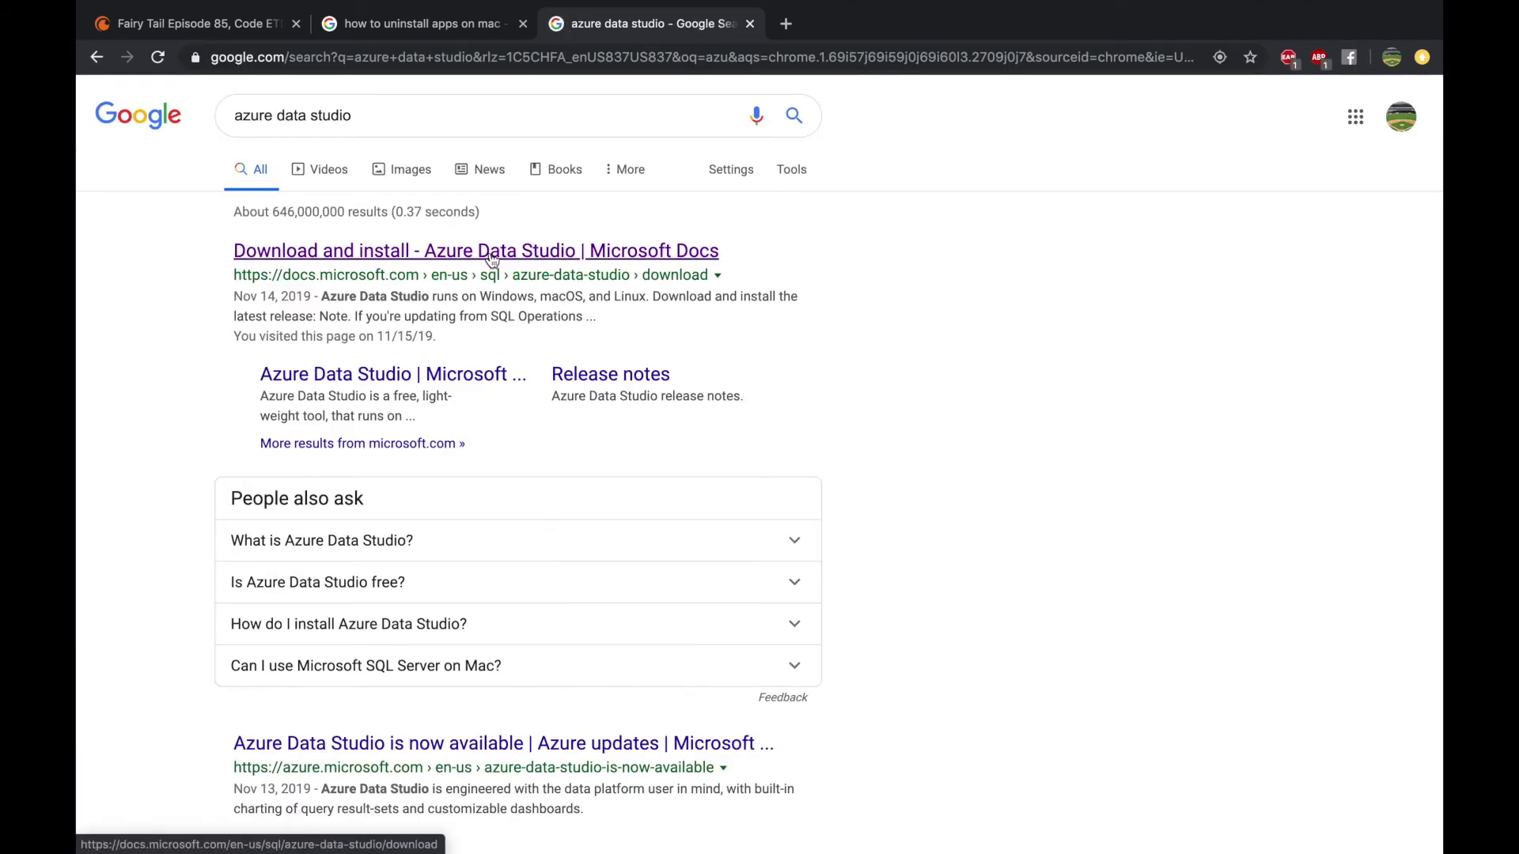
pyautogui.click(492, 258)
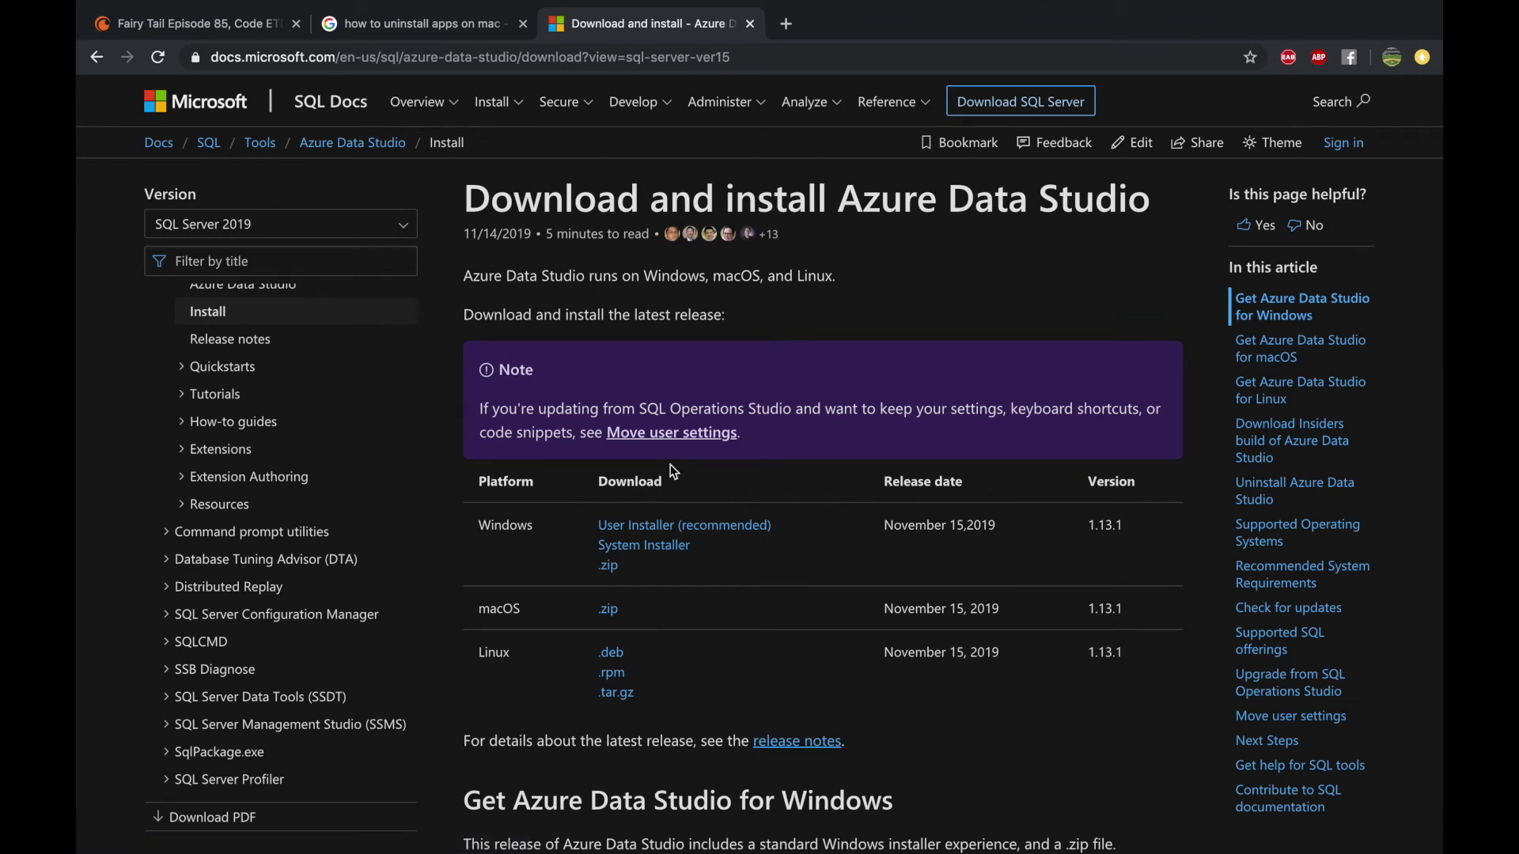
# Download the Azure Data Studio macOS .zip and set it to open when done
pyautogui.click(608, 610)
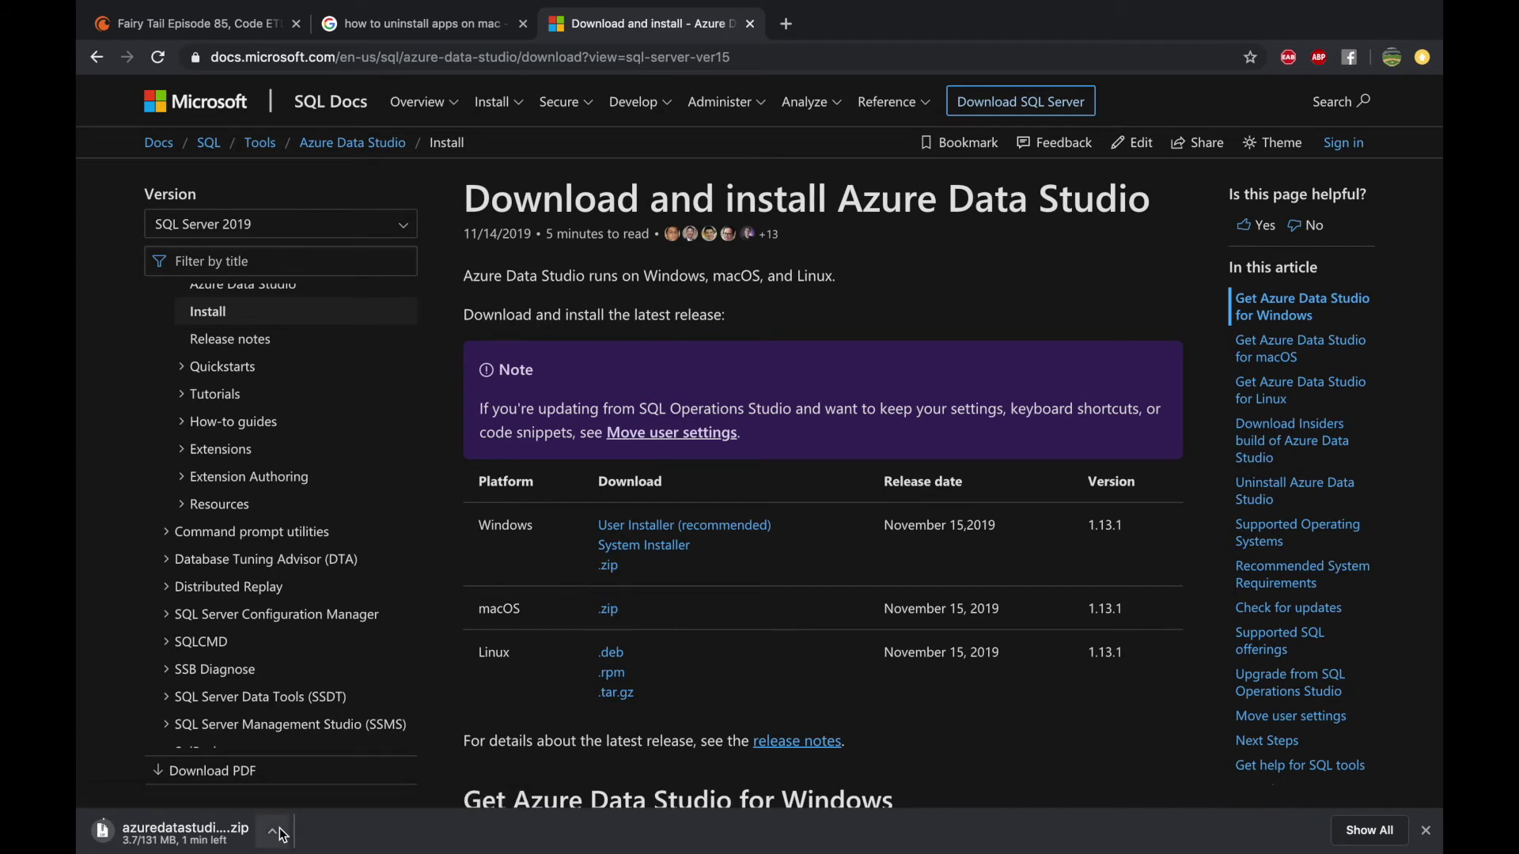
pyautogui.click(280, 835)
pyautogui.click(328, 742)
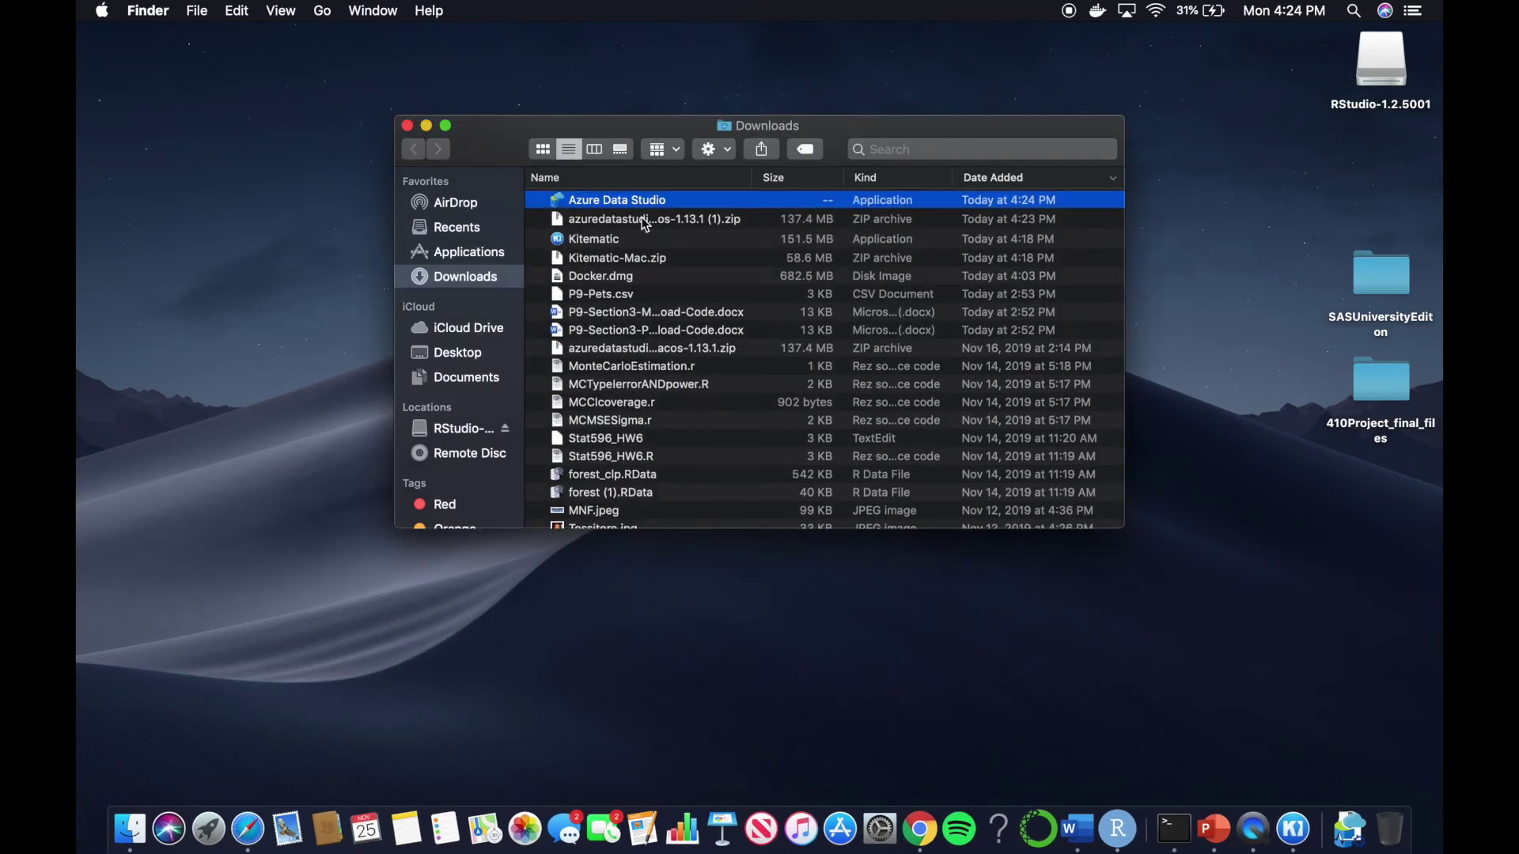
# Move Azure Data Studio and Kitematic into the Applications folder and show its contents
pyautogui.moveTo(641, 207); pyautogui.dragTo(500, 262)
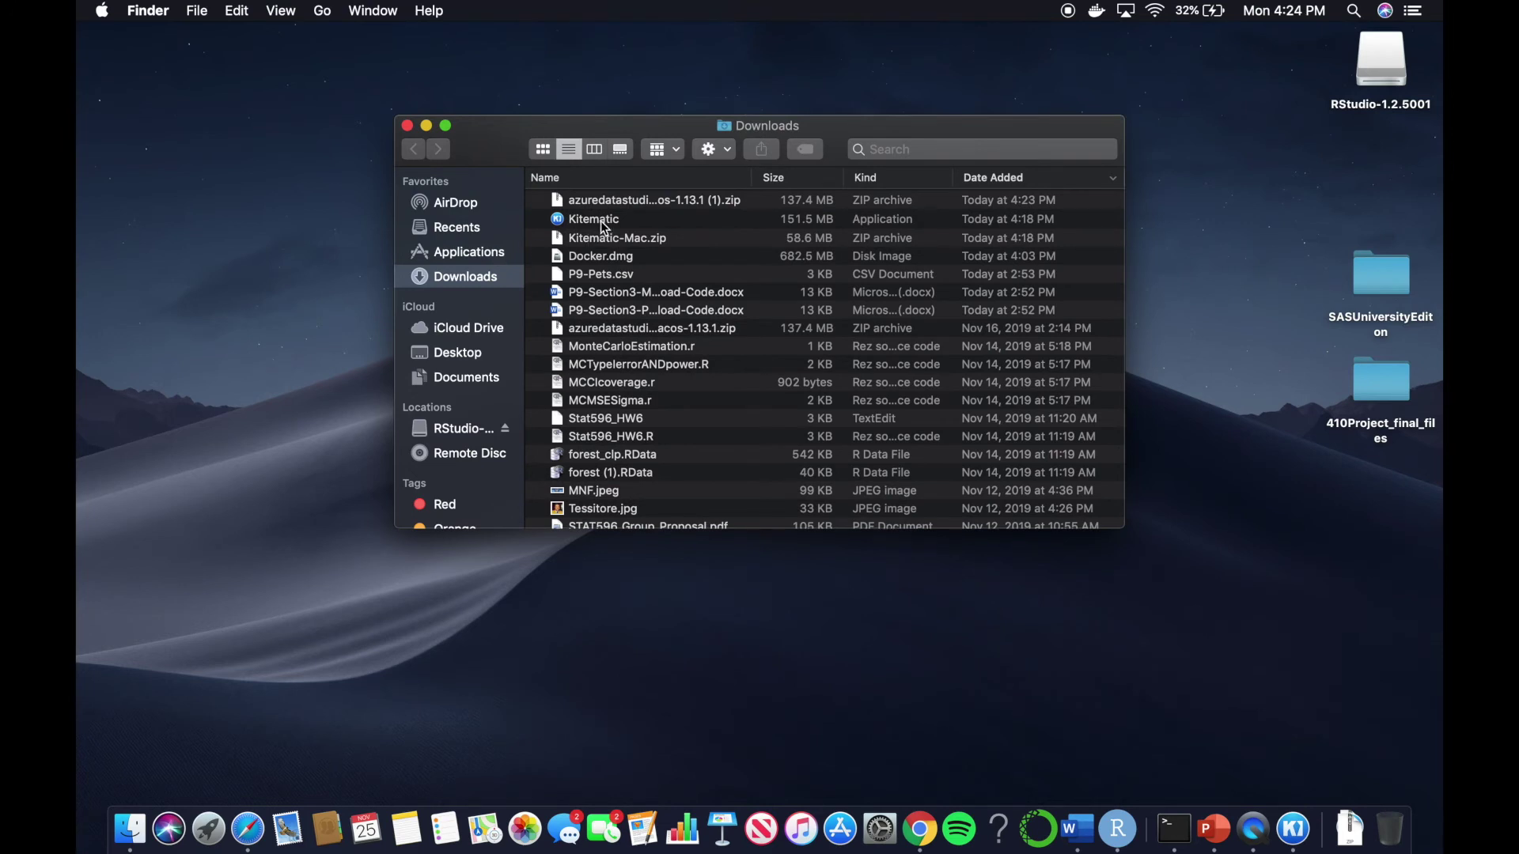
pyautogui.moveTo(600, 217); pyautogui.dragTo(484, 253)
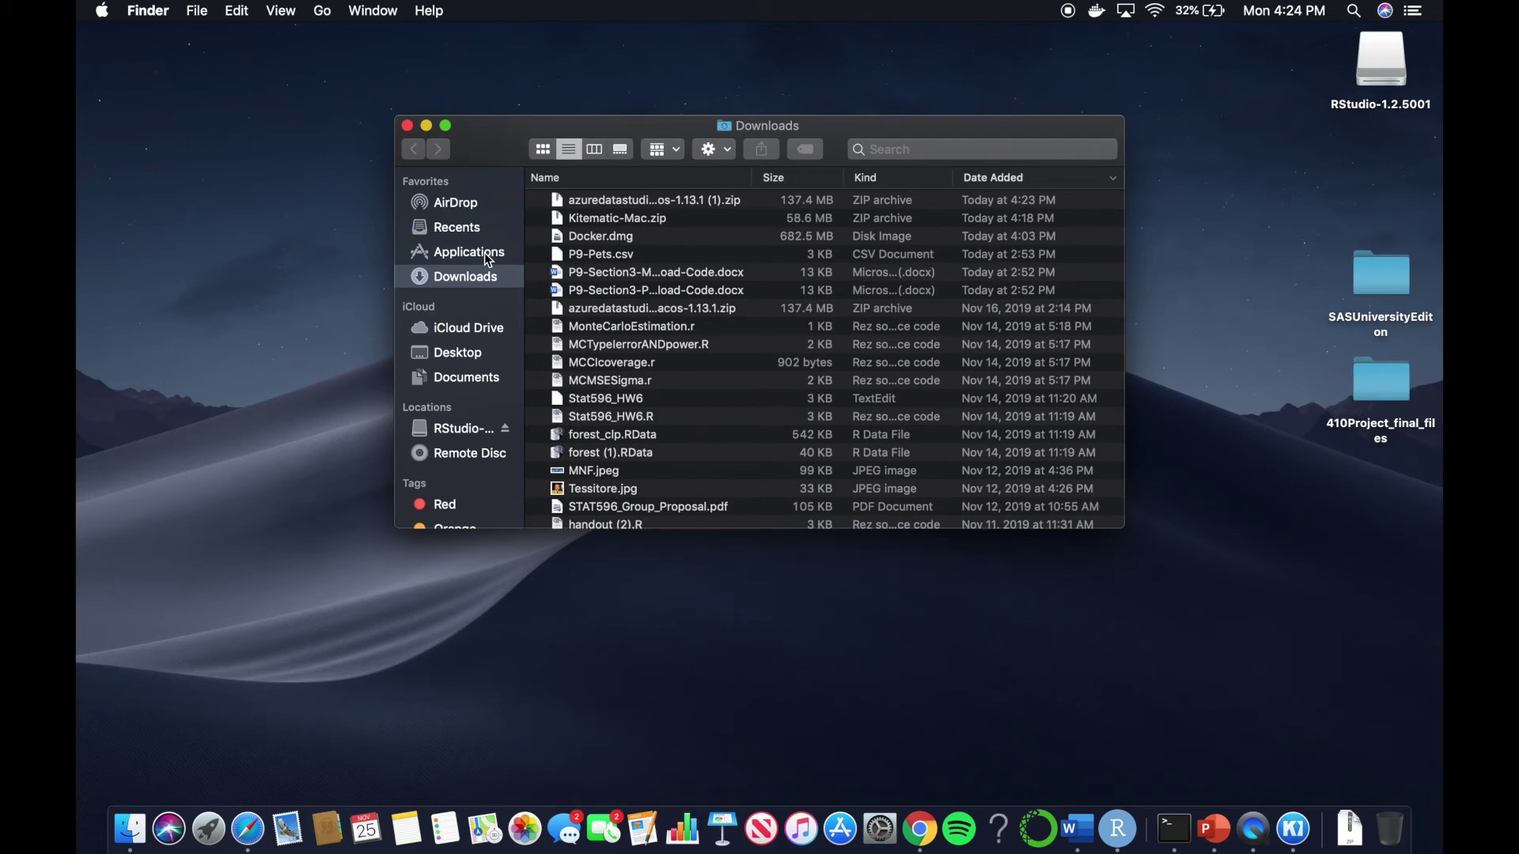
pyautogui.click(484, 253)
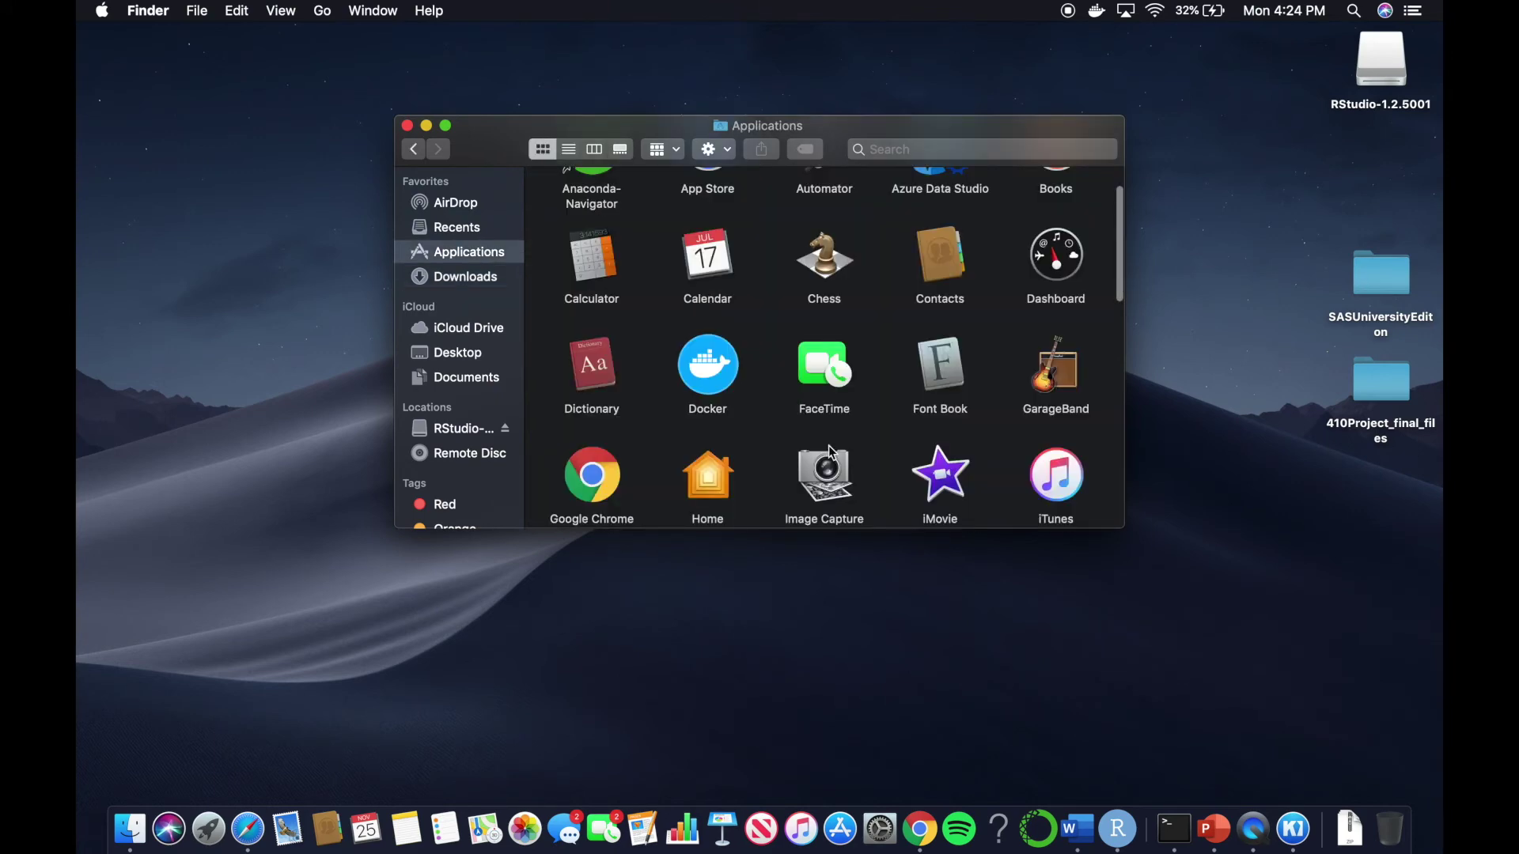
# Launch Azure Data Studio from Applications and close the Finder window
pyautogui.scroll(-10, 829, 444)
pyautogui.scroll(8, 828, 444)
pyautogui.scroll(5, 829, 445)
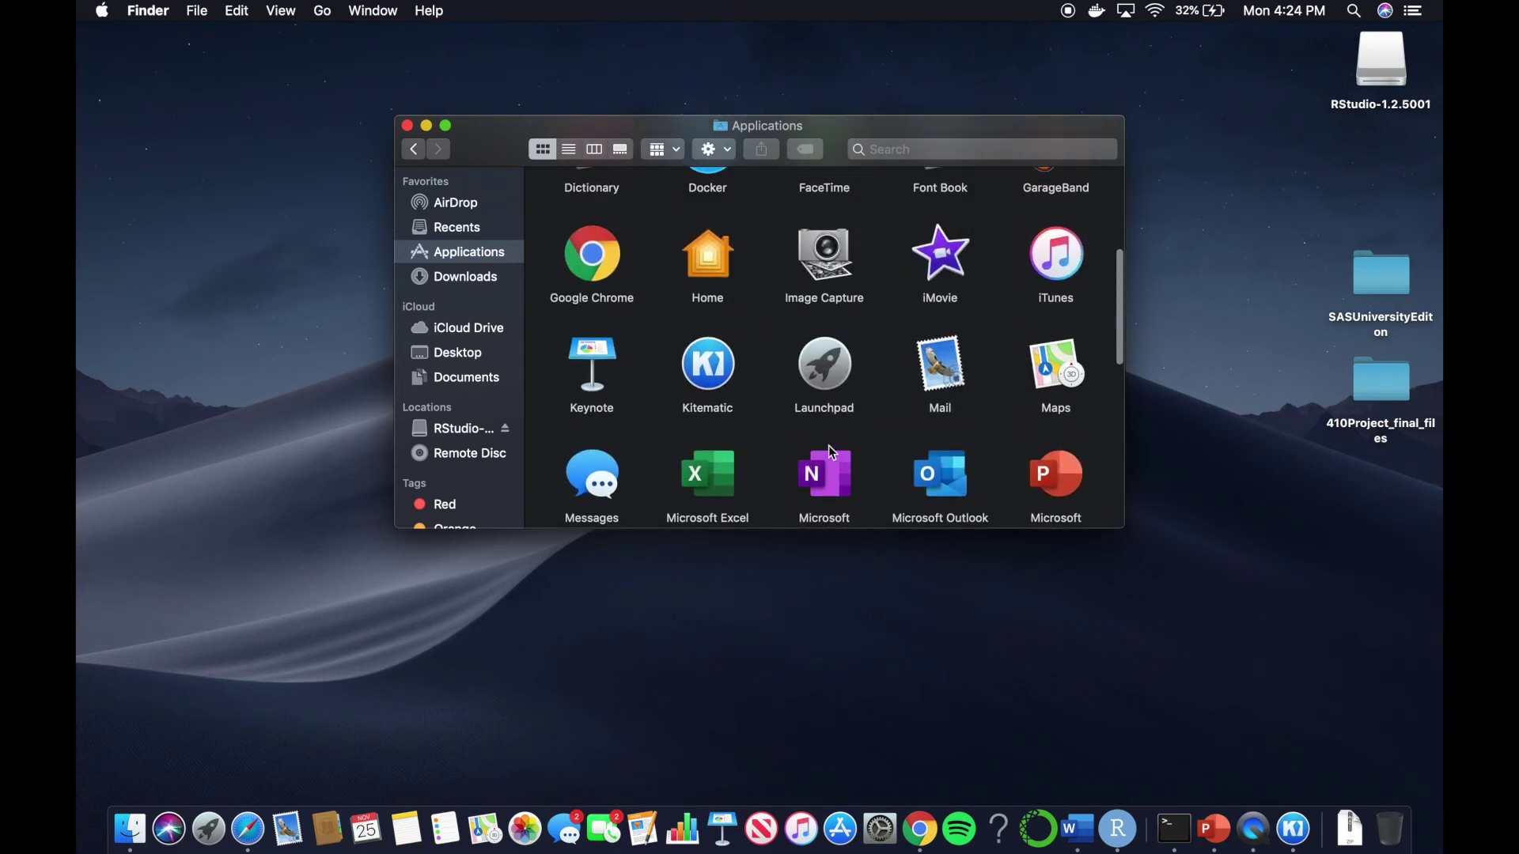
pyautogui.scroll(5, 828, 444)
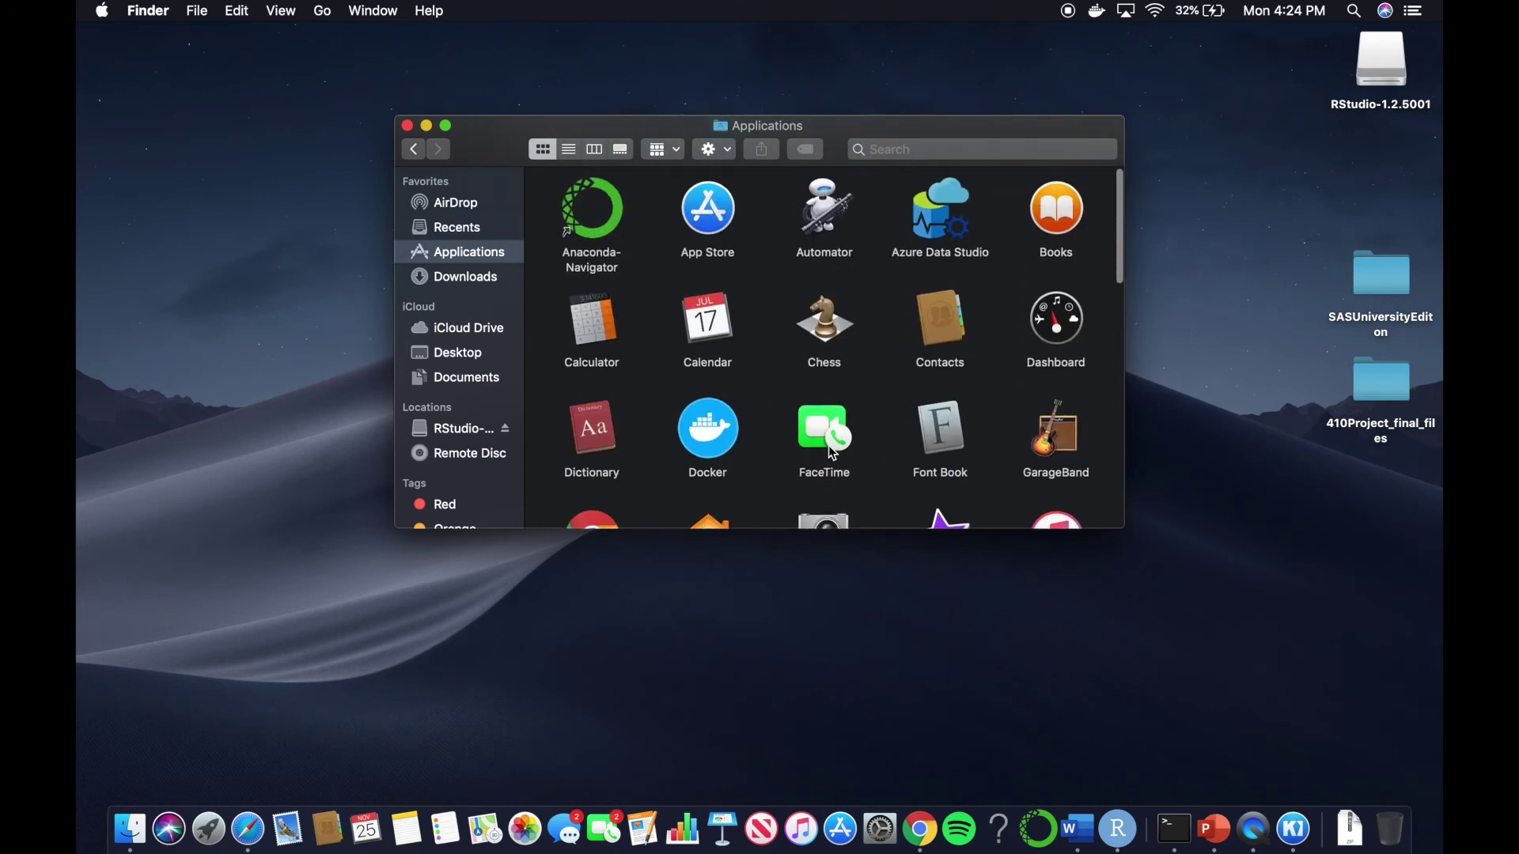
pyautogui.doubleClick(942, 226)
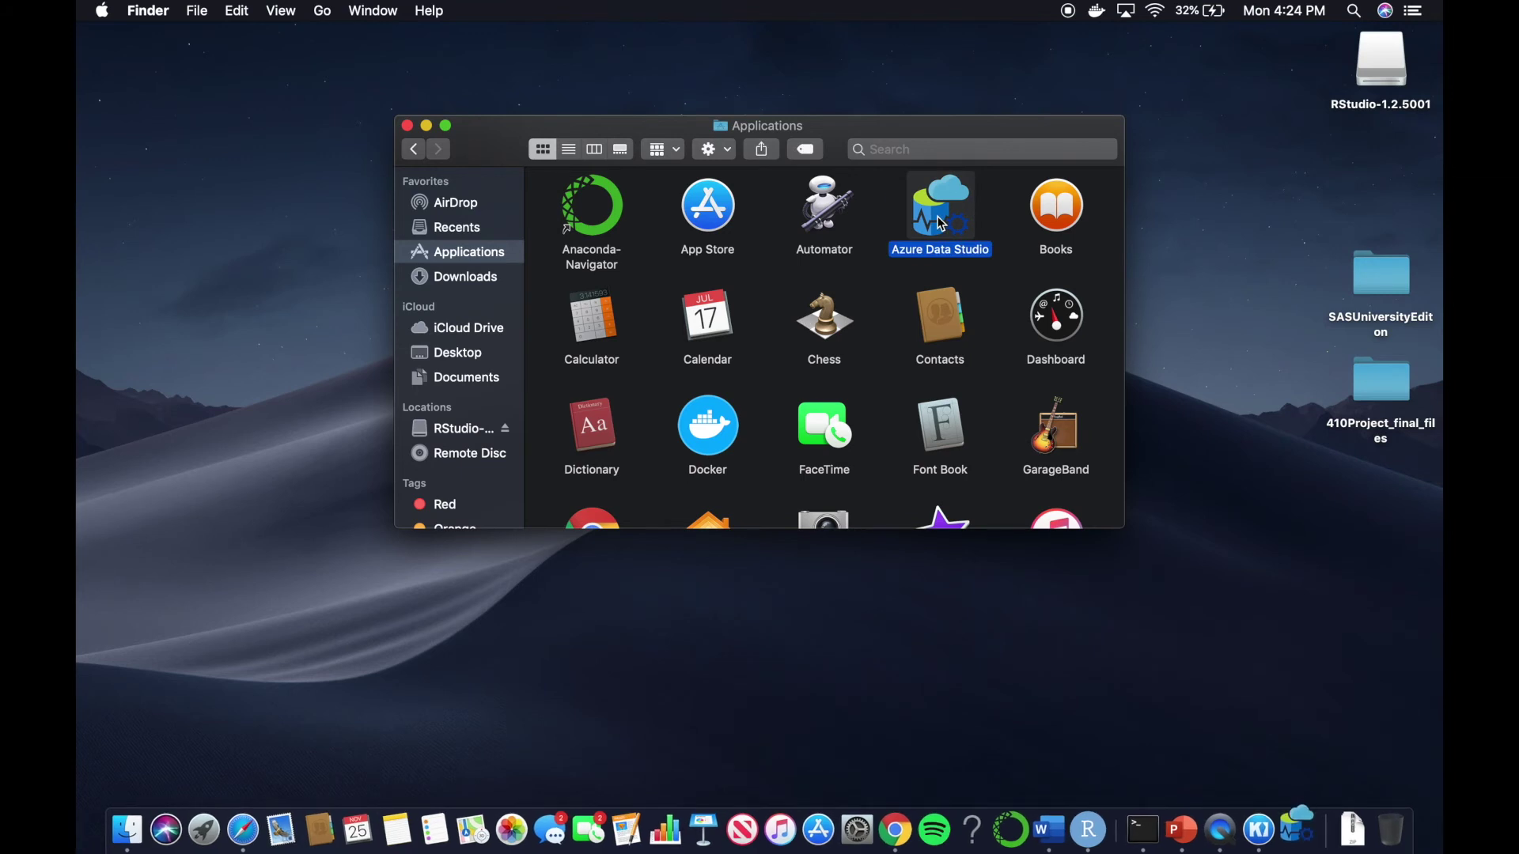
pyautogui.click(408, 126)
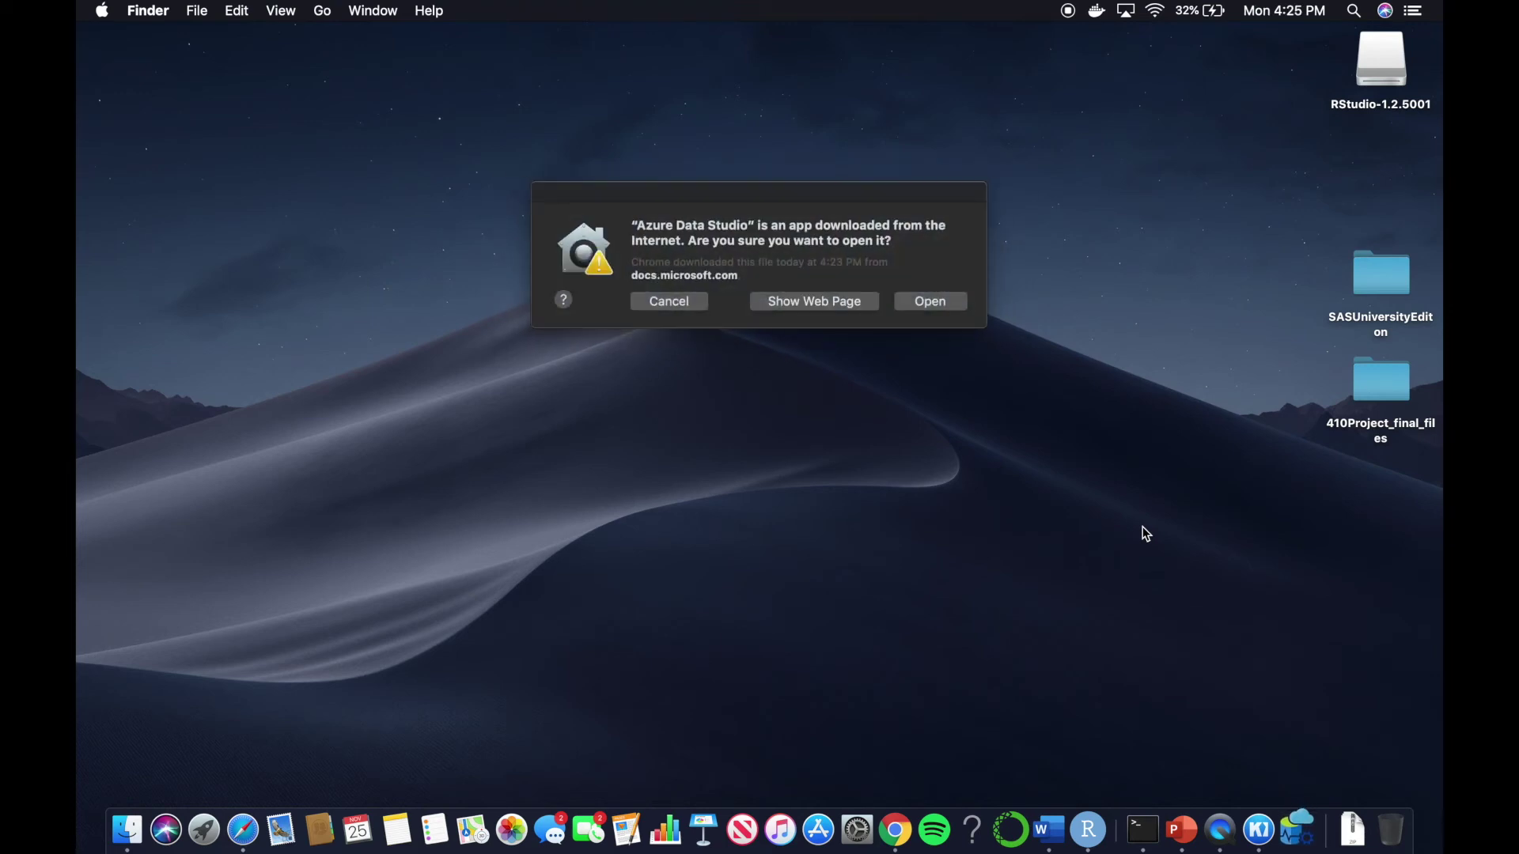
# Confirm opening Azure Data Studio, dismiss the preview-features notice, and start a new connection
pyautogui.click(929, 301)
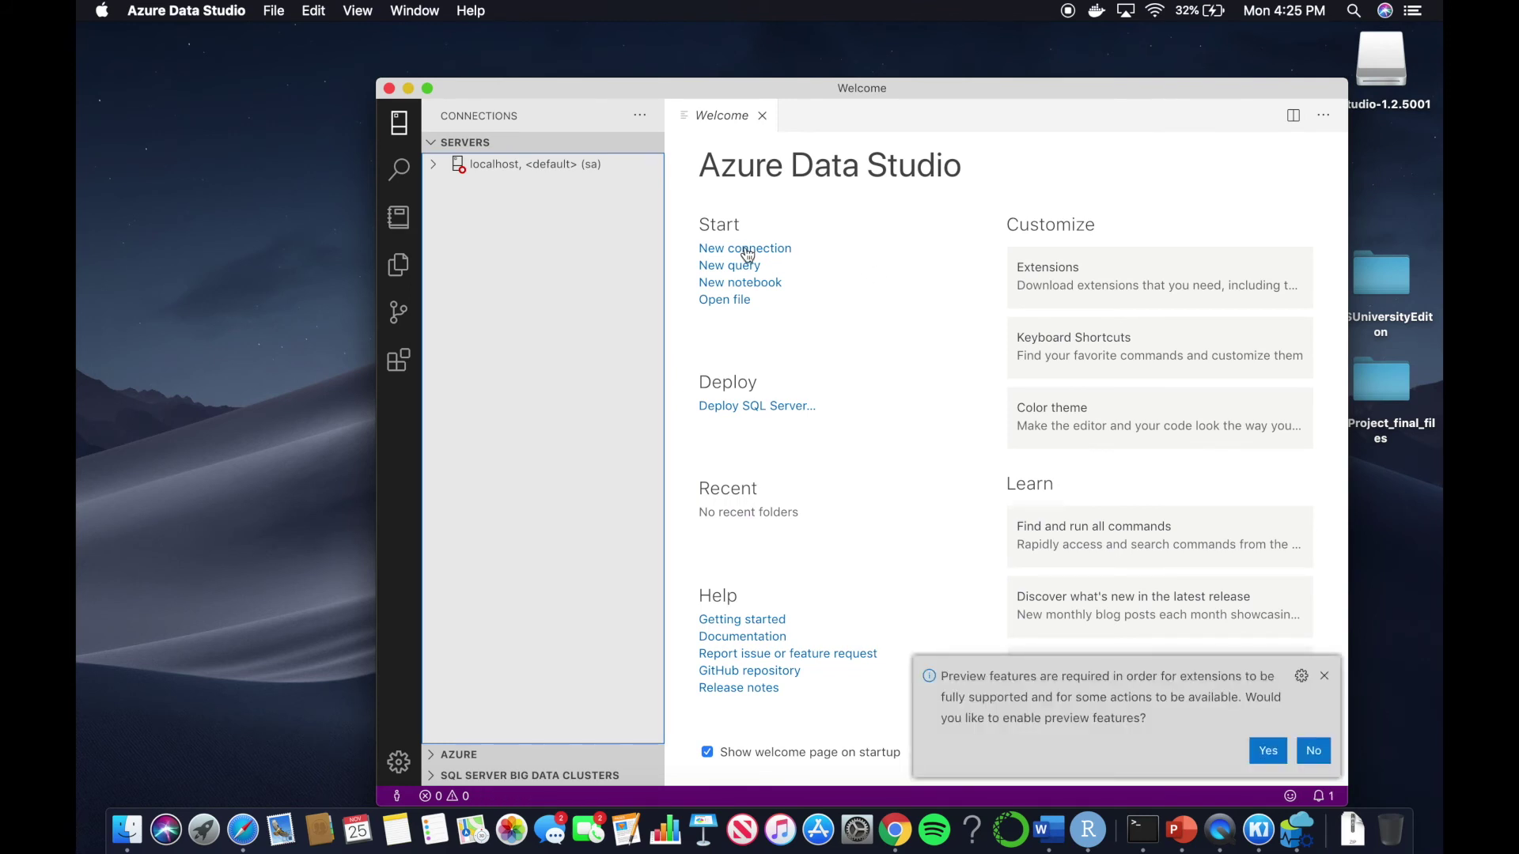
pyautogui.click(1325, 677)
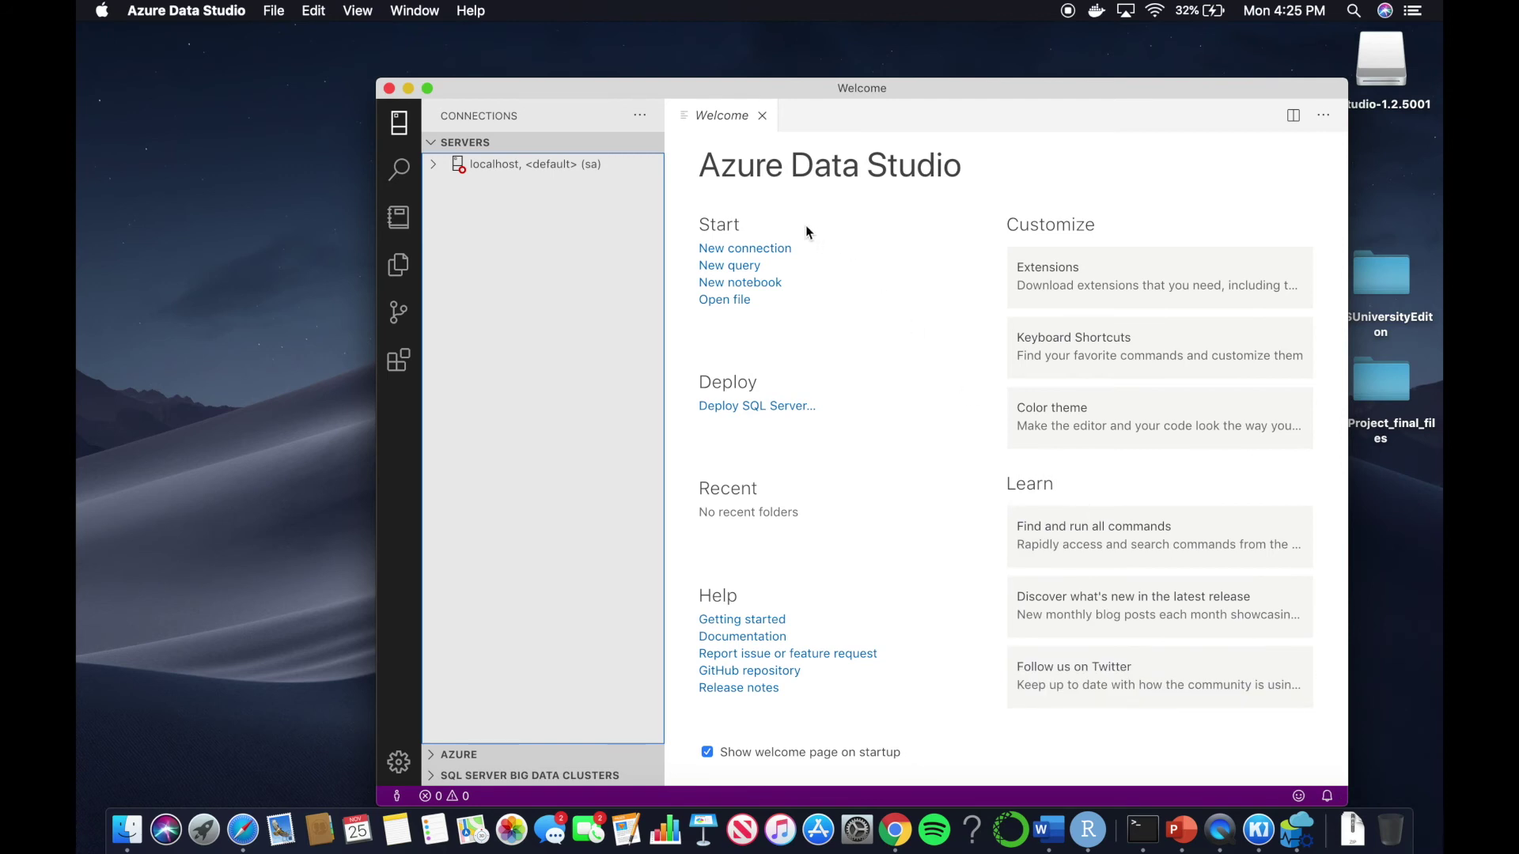
pyautogui.click(775, 248)
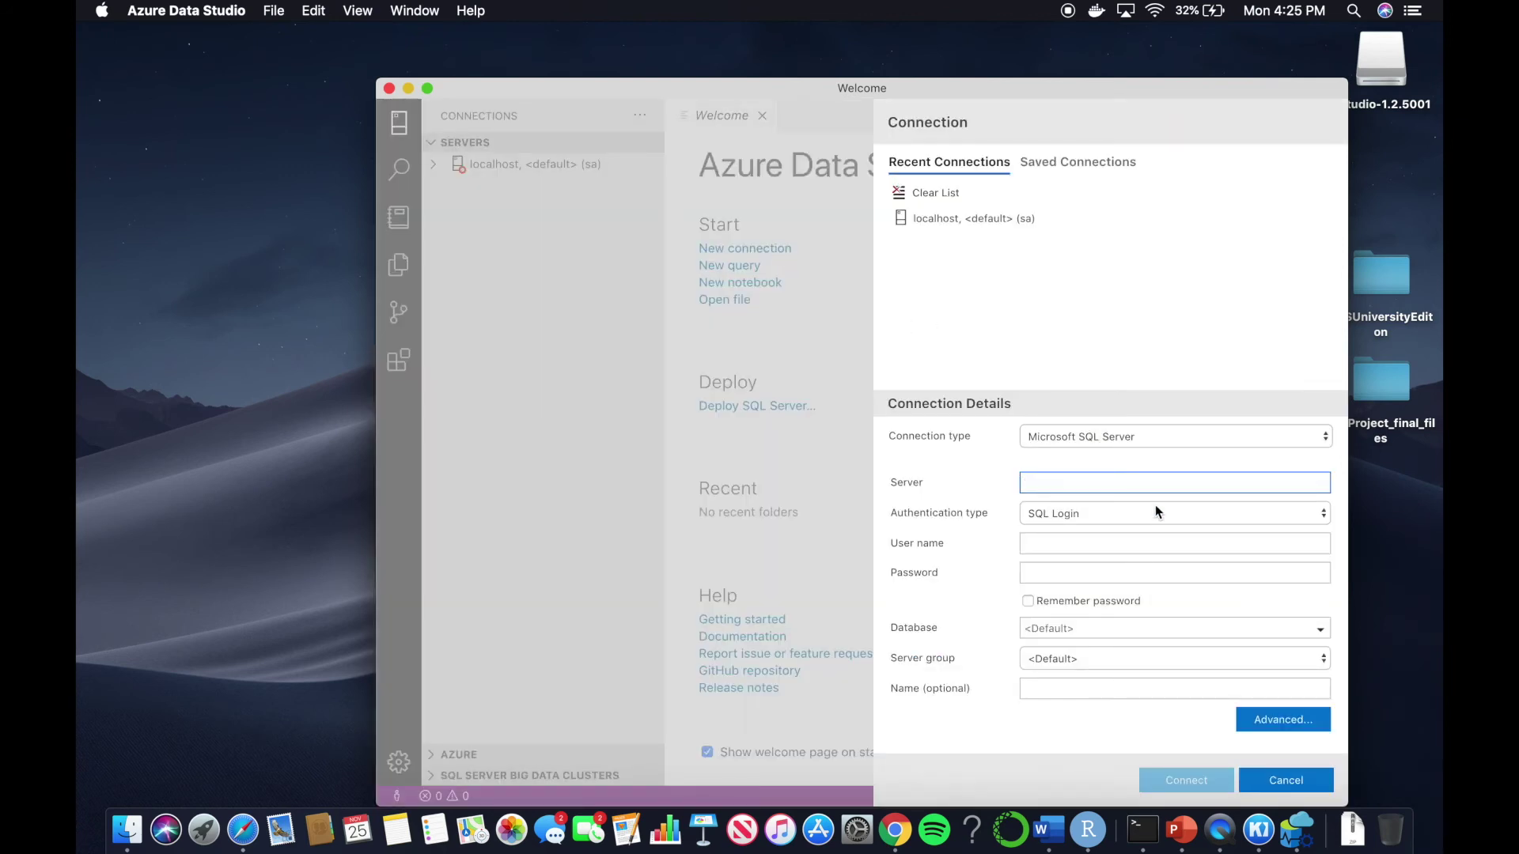
# Connect to server localhost as user sa with the account password, then dismiss the error
pyautogui.write('localhost')
pyautogui.click(1059, 543)
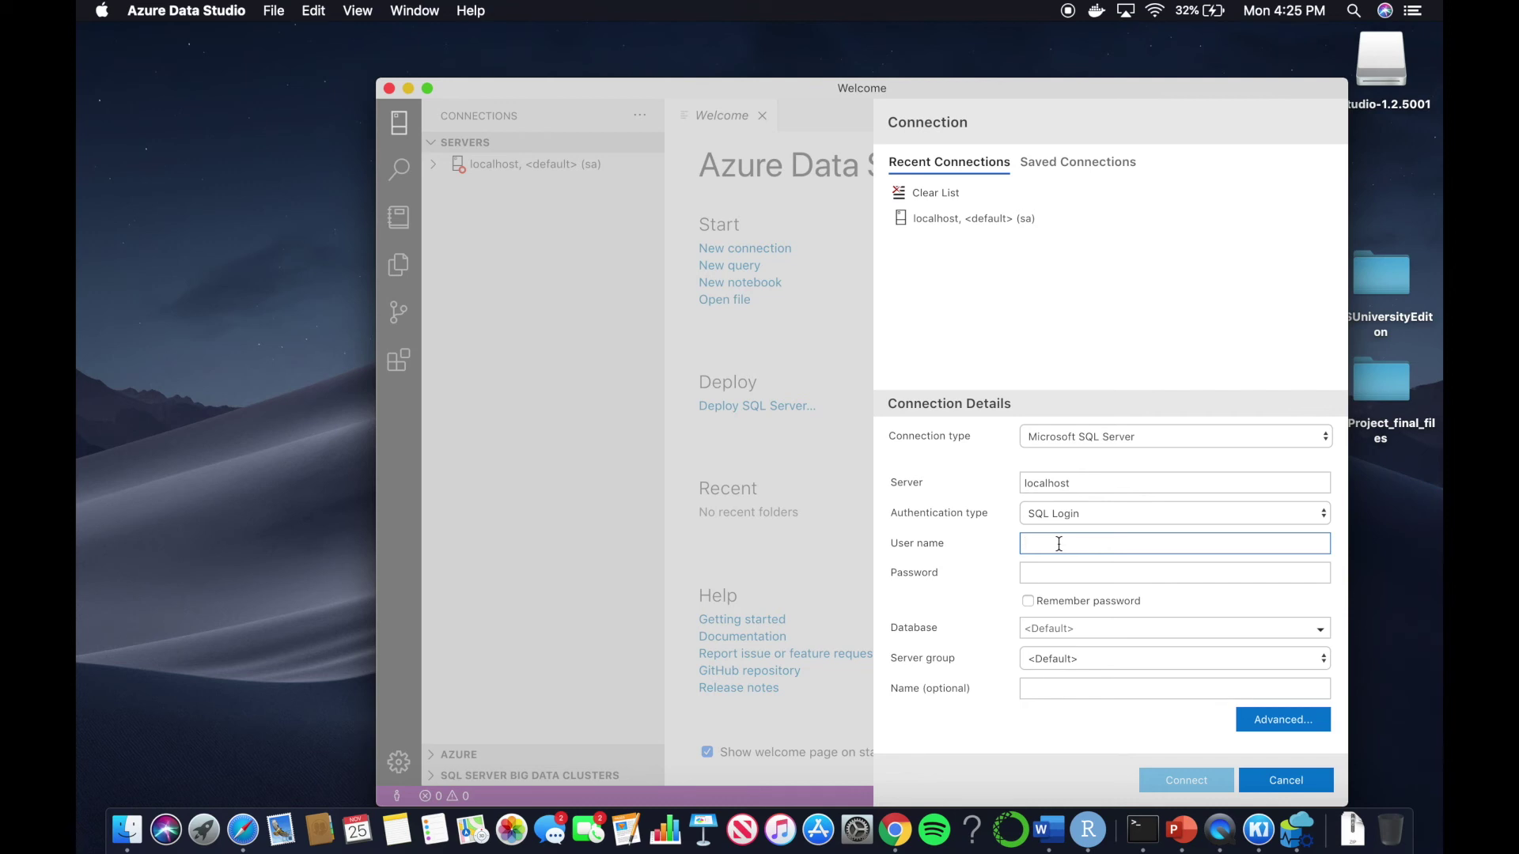
pyautogui.write('sa')
pyautogui.click(1050, 573)
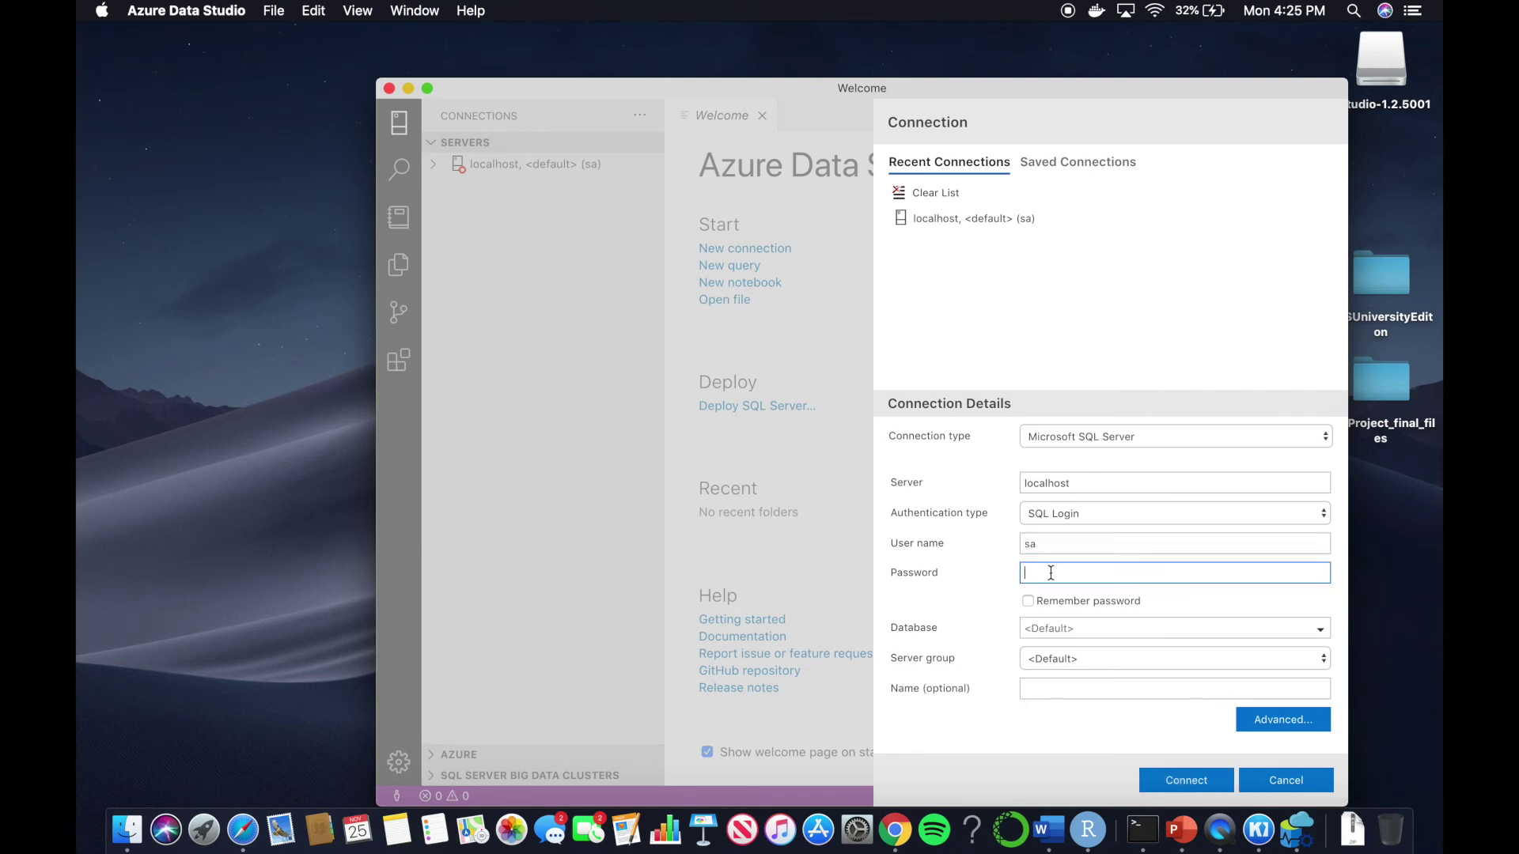
pyautogui.click(1182, 779)
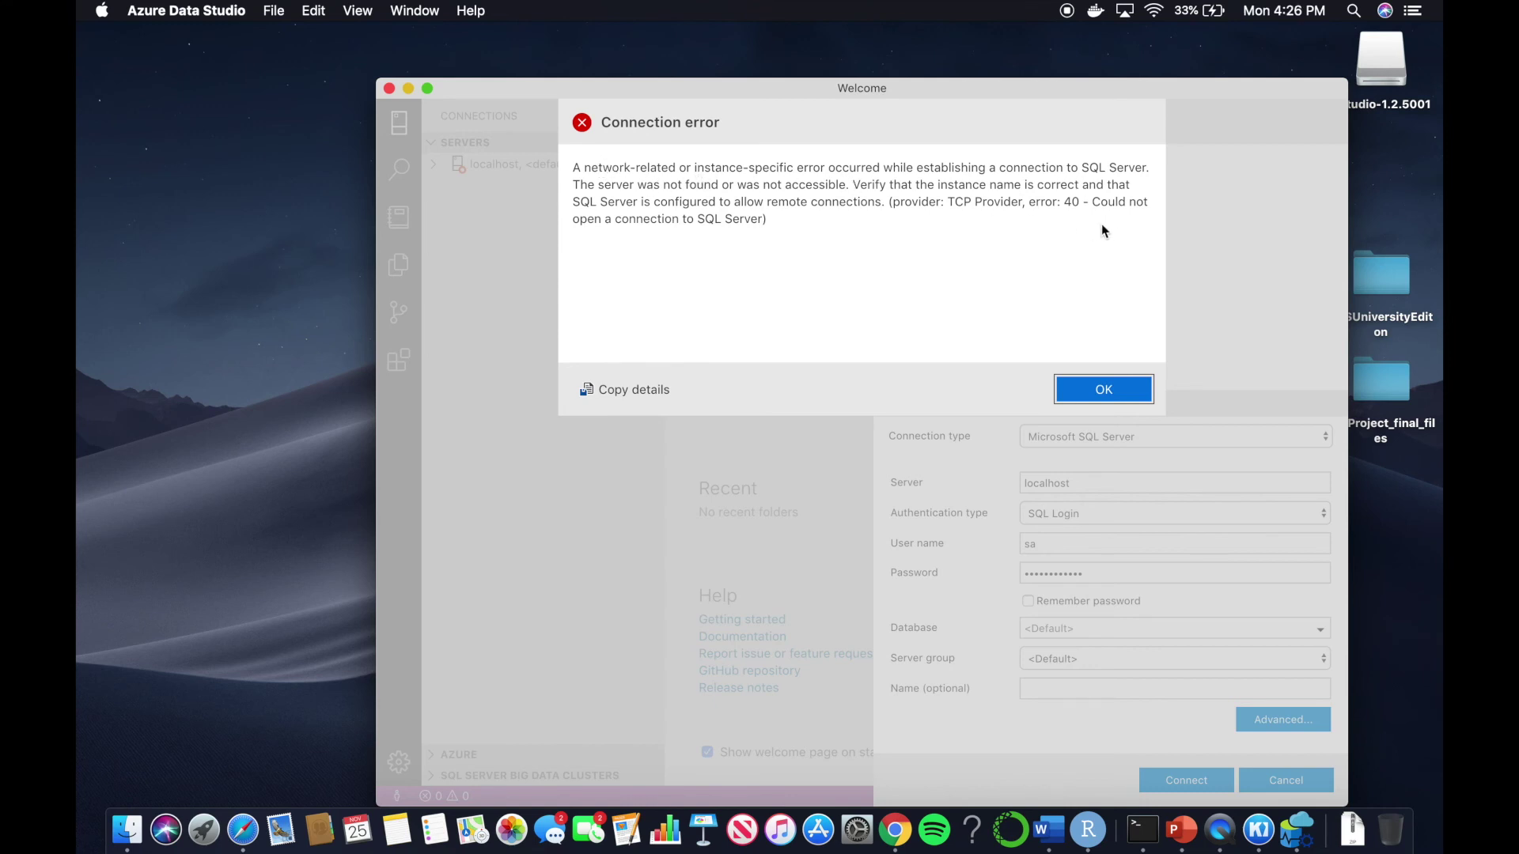
pyautogui.click(1078, 386)
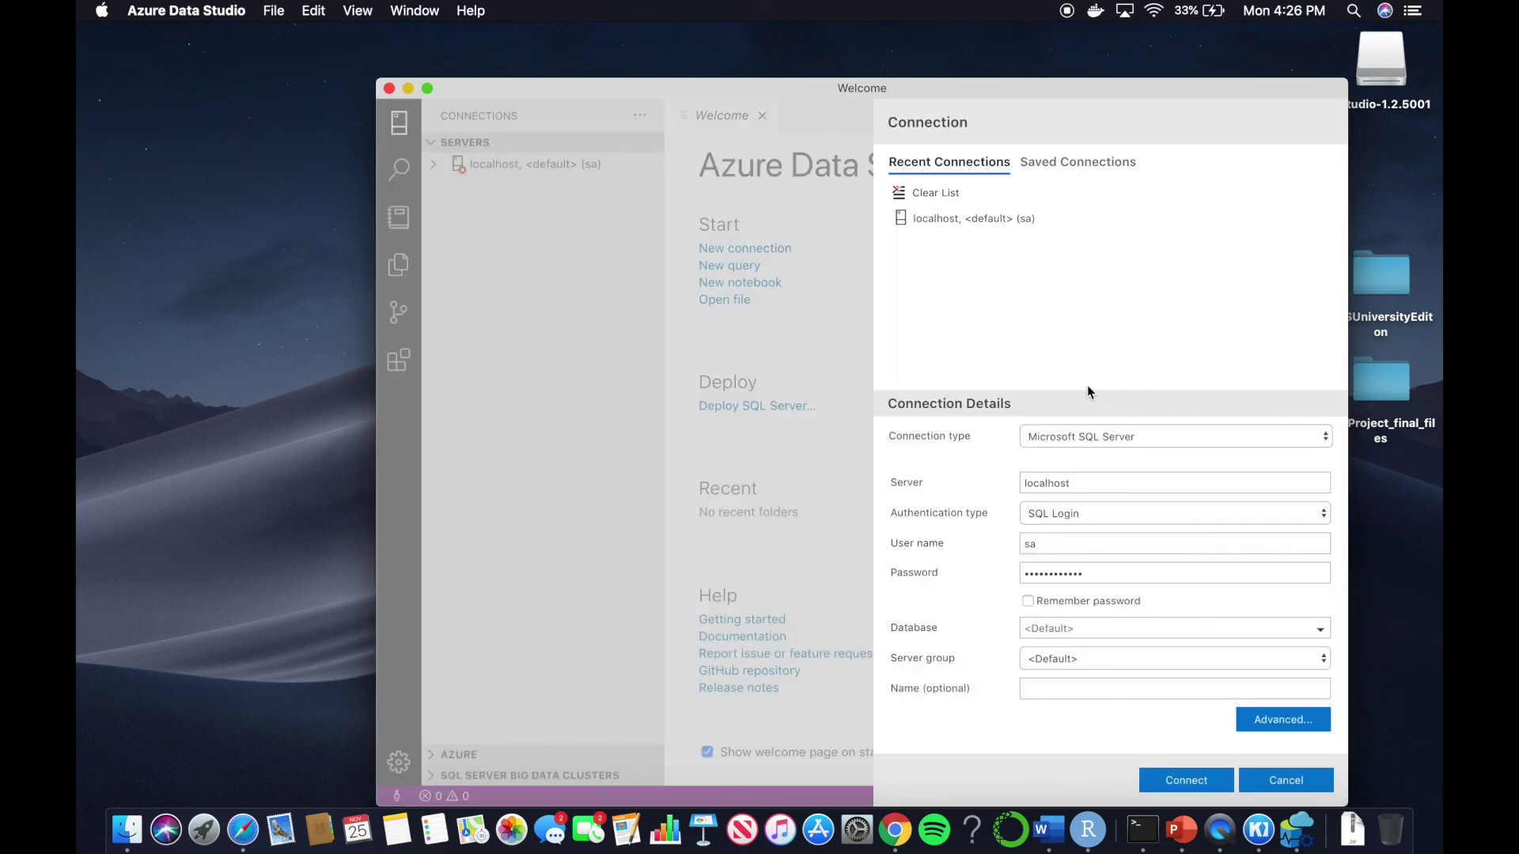
# Change mssql_server's published port from 32770 to 1433, save, and restart the container
pyautogui.hotkey('ctrl', 'Right')
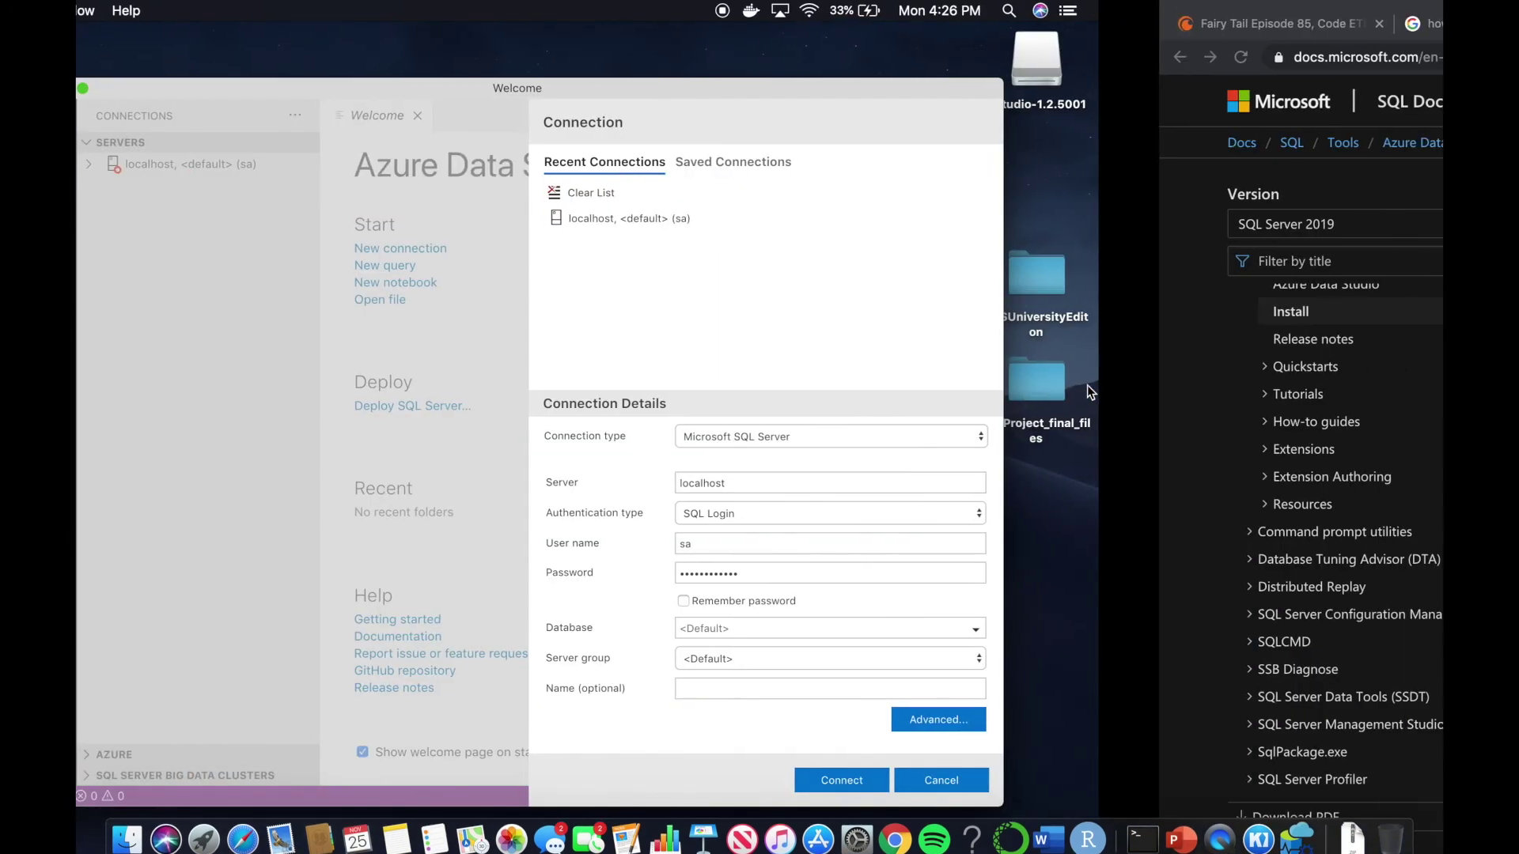
pyautogui.hotkey('ctrl', 'Left')
pyautogui.hotkey('ctrl', 'Up')
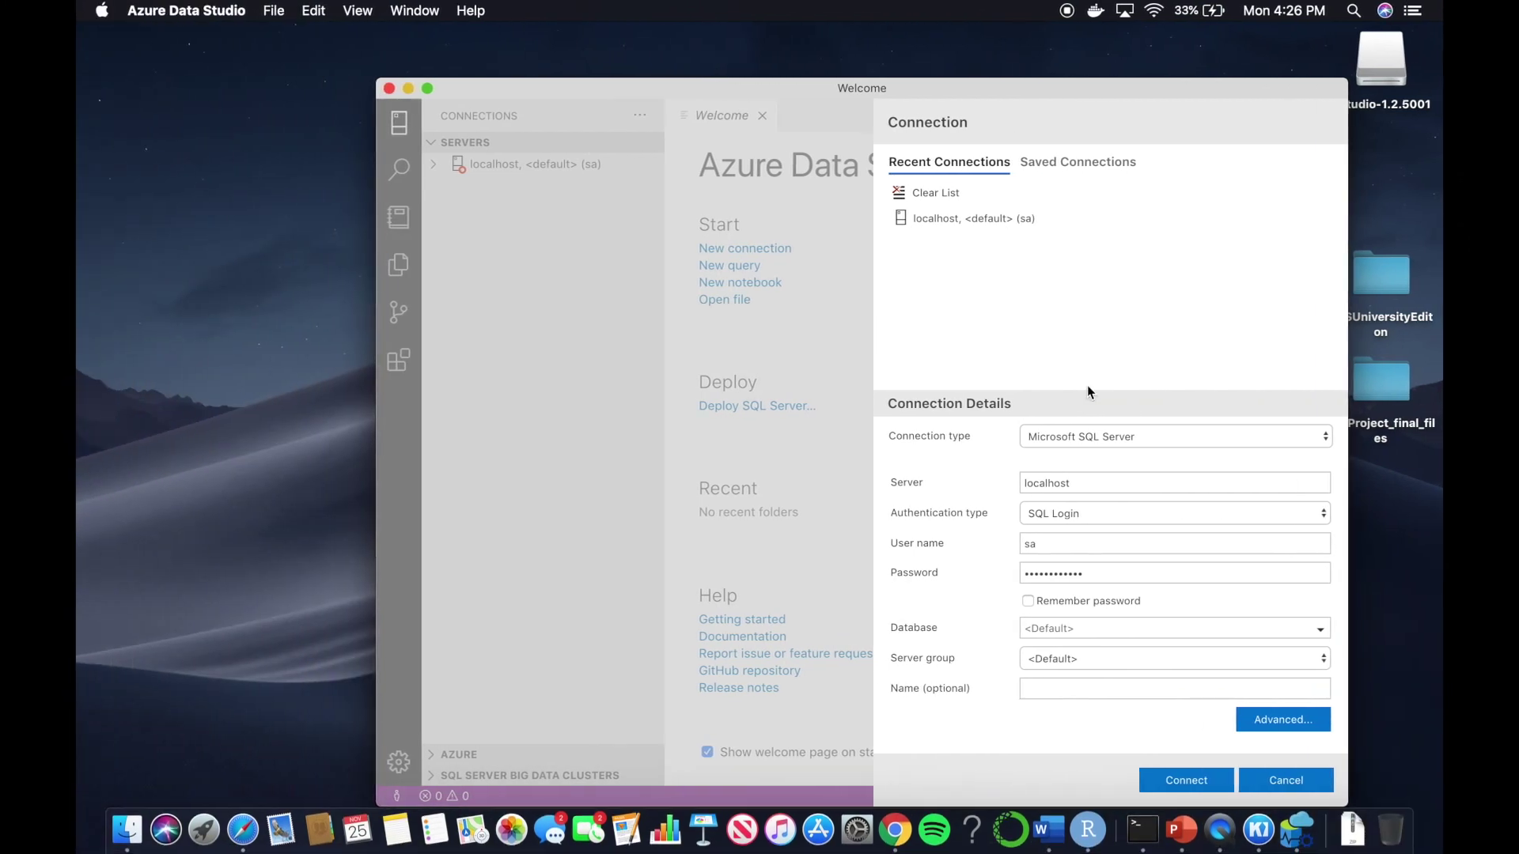
pyautogui.hotkey('ctrl', 'Up')
pyautogui.hotkey('ctrl', 'Right')
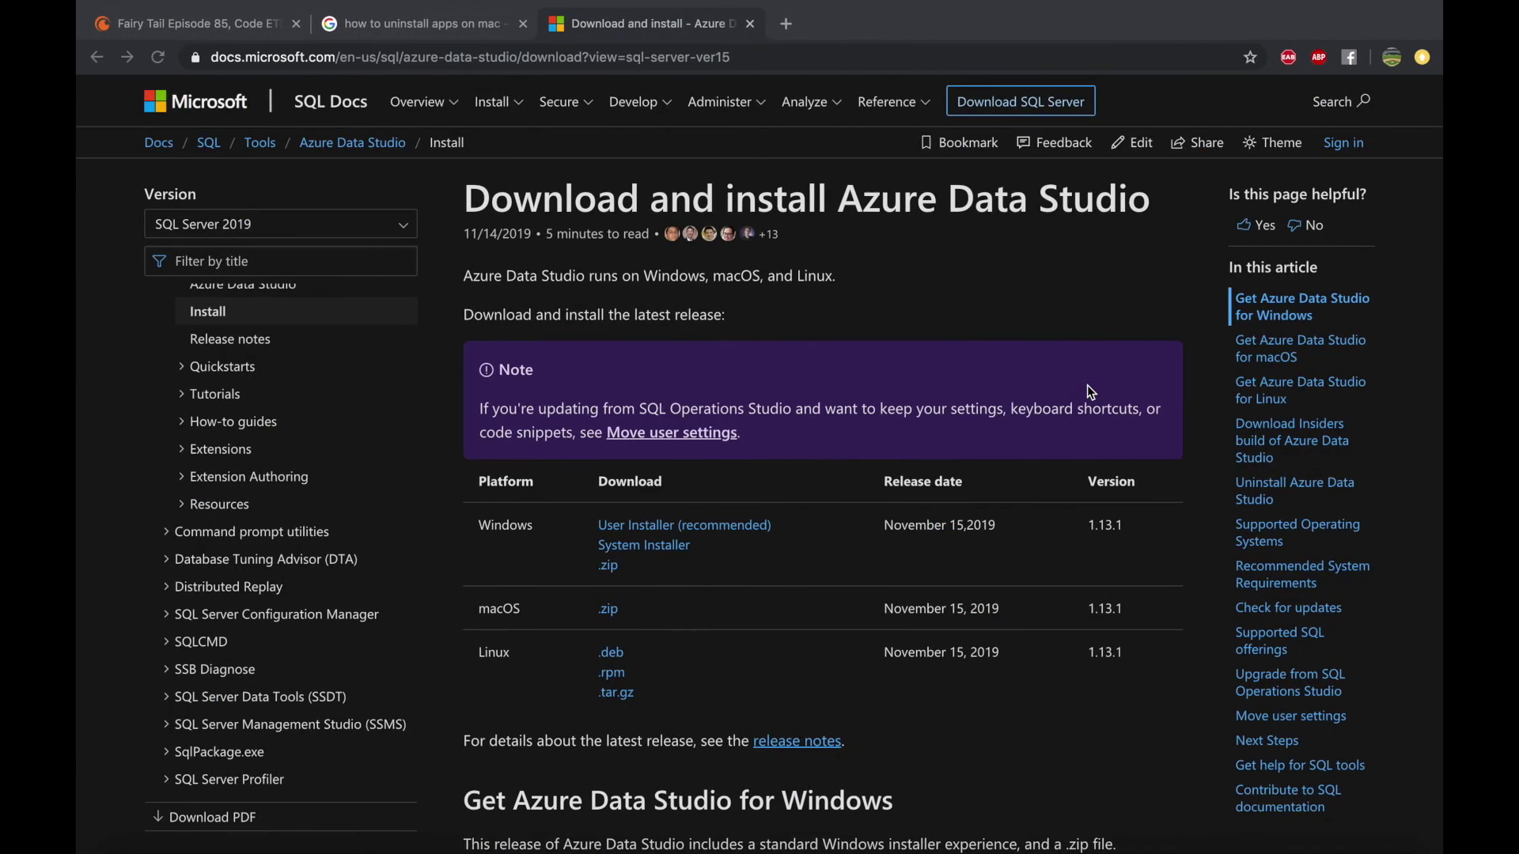
pyautogui.hotkey('ctrl', 'Right')
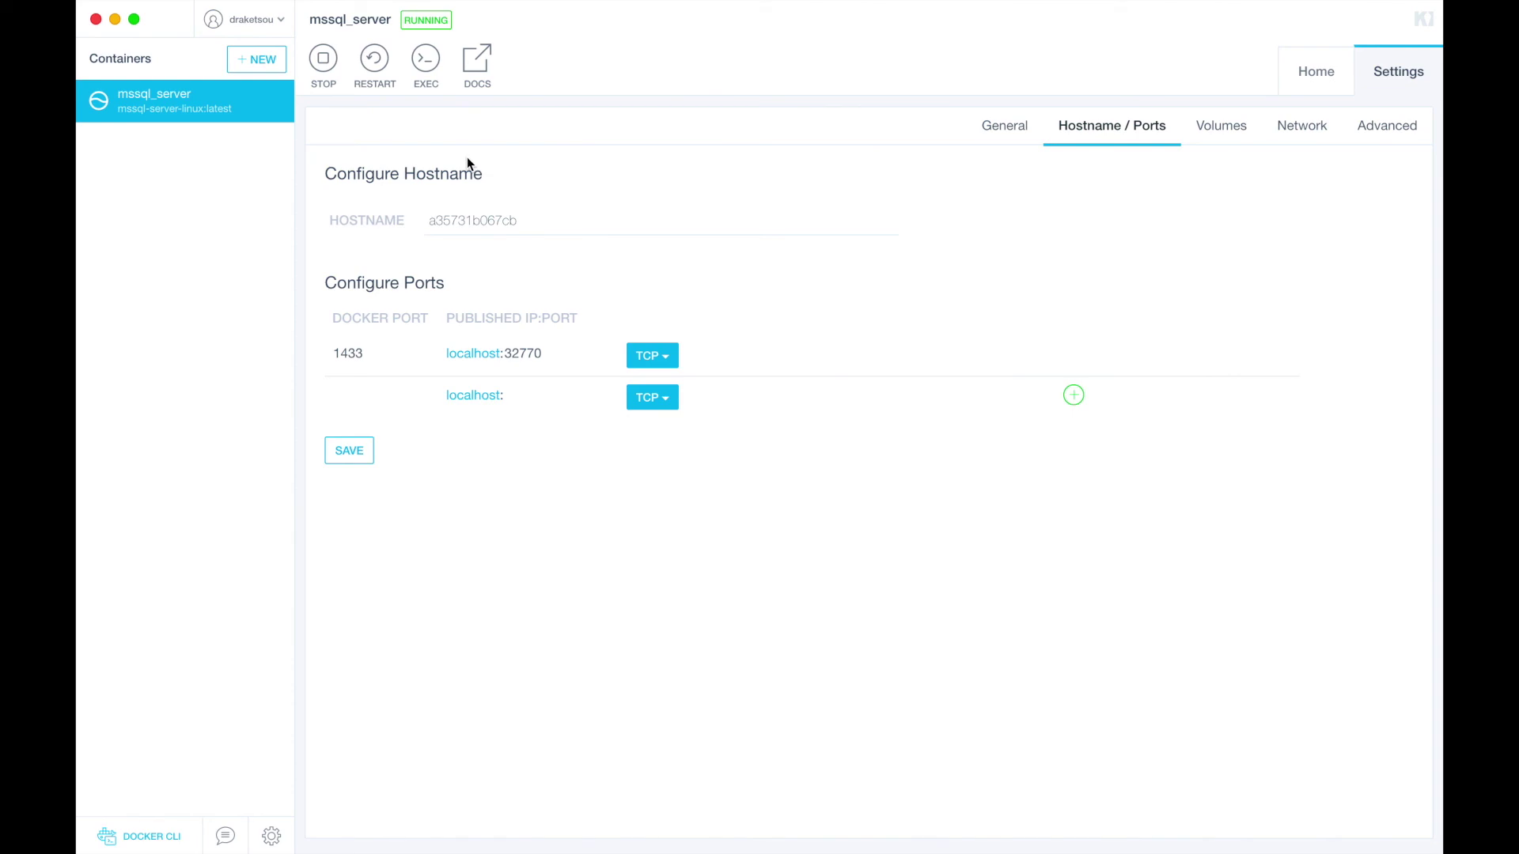
pyautogui.click(535, 353)
pyautogui.doubleClick(535, 353)
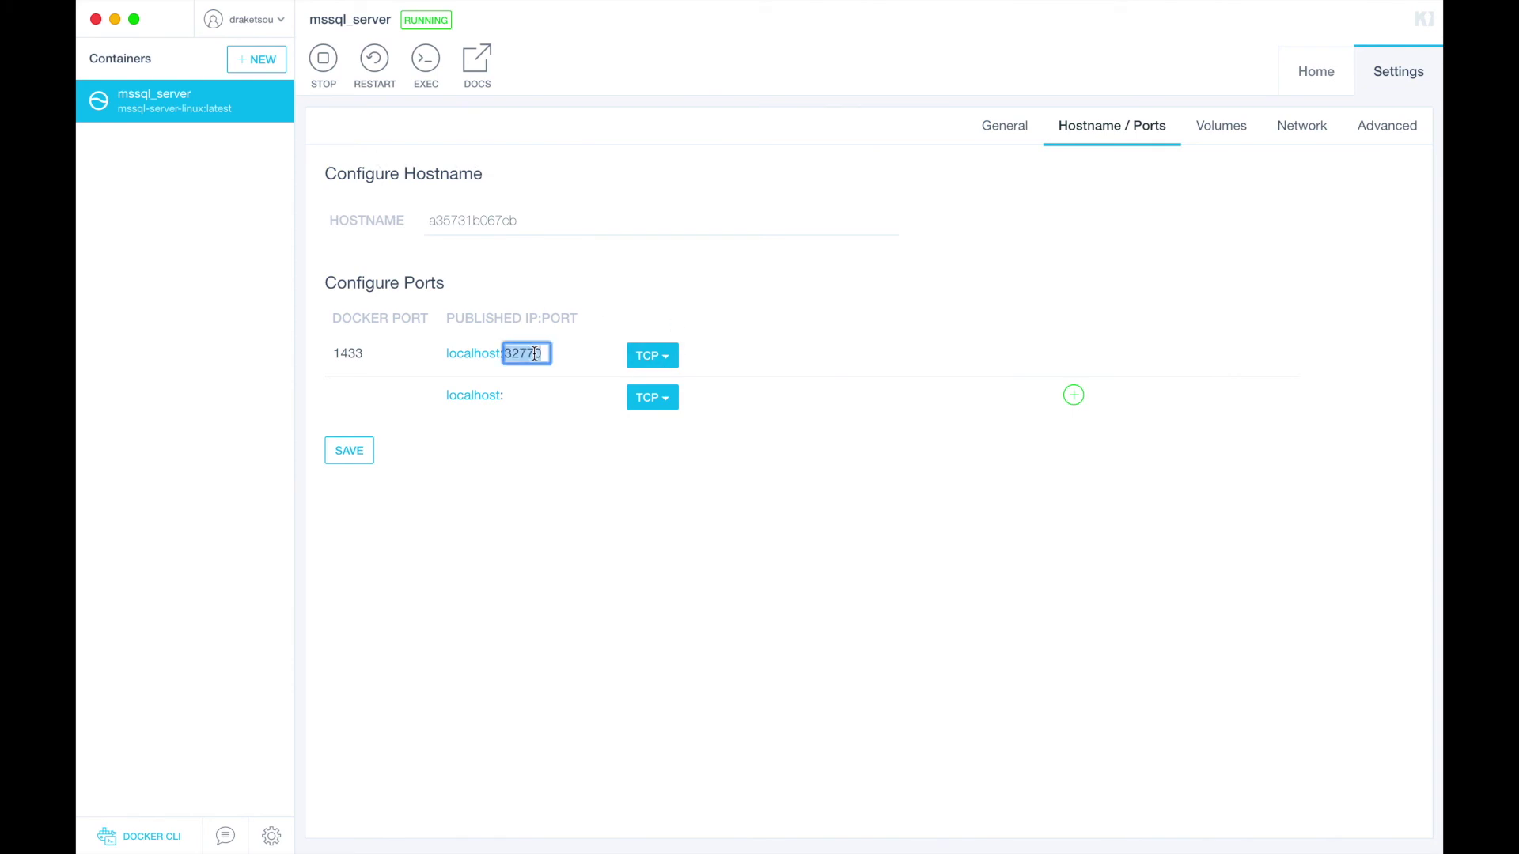
pyautogui.write('1433')
pyautogui.click(346, 457)
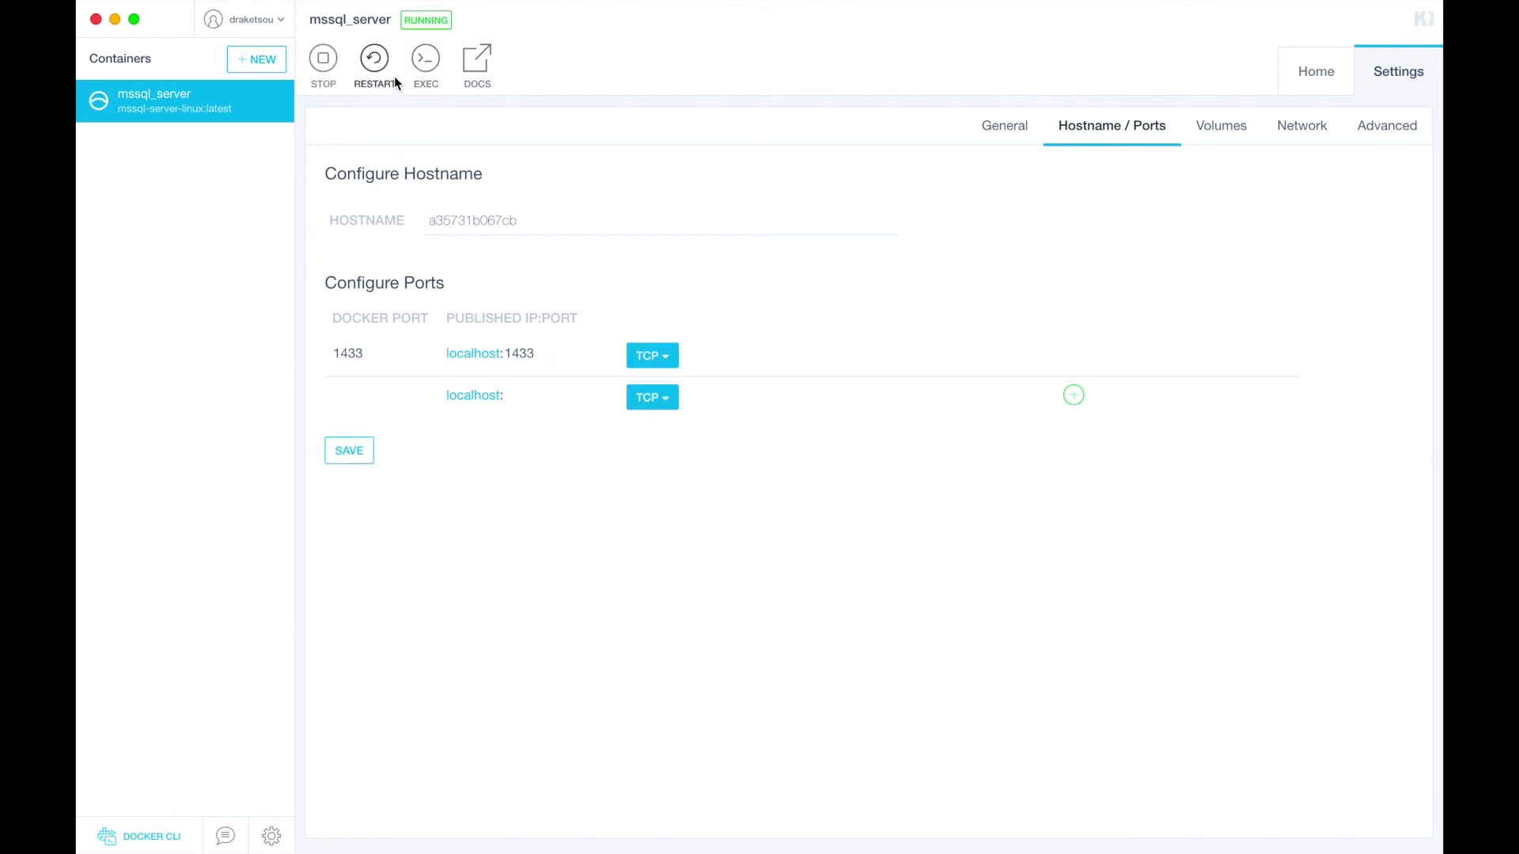
pyautogui.click(381, 63)
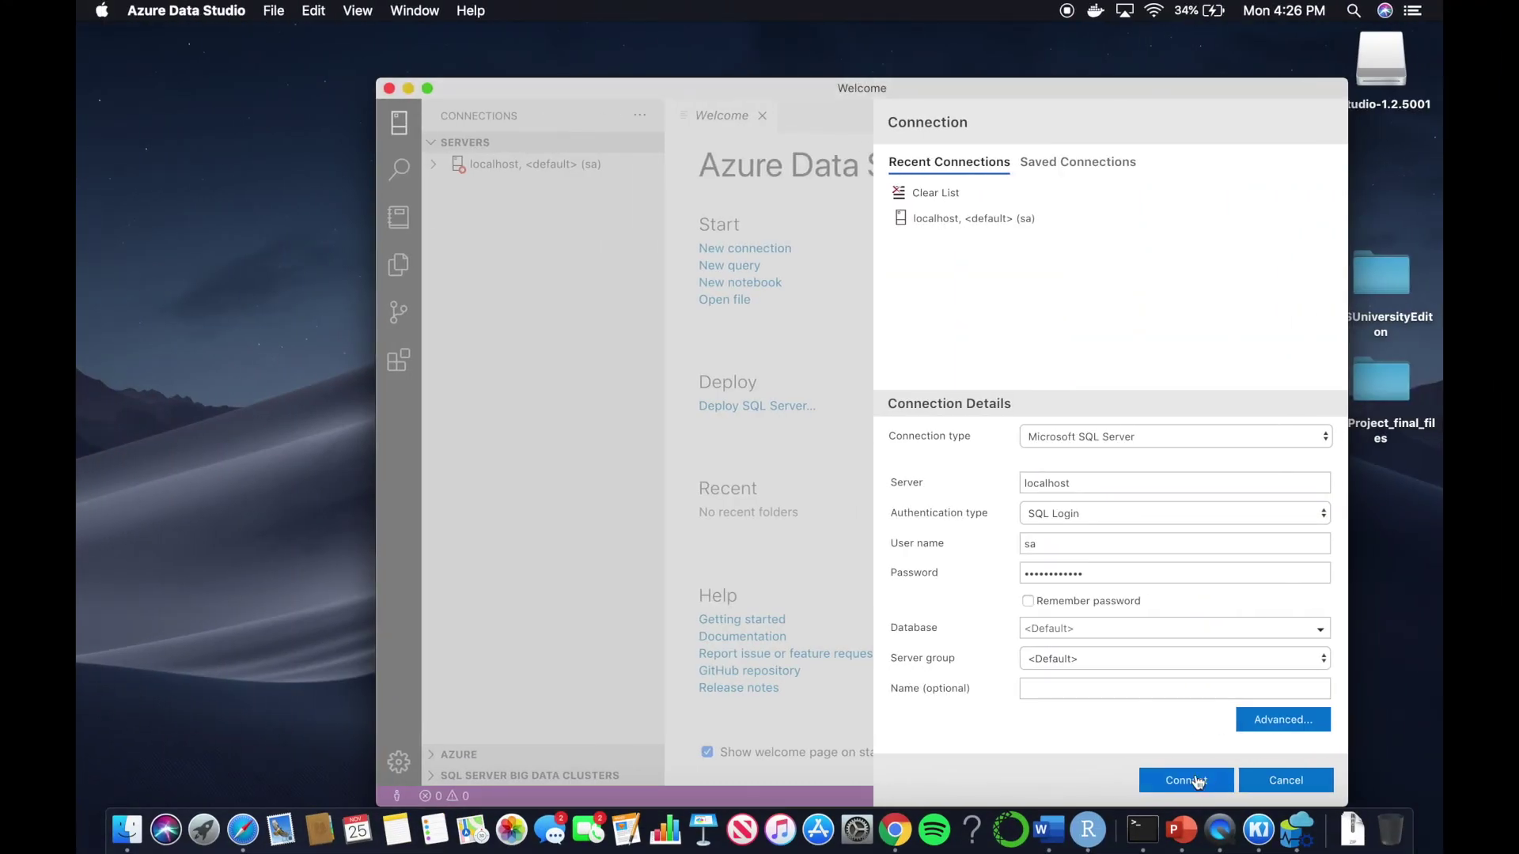
# Connect to localhost and expand Databases > System Databases > master > Tables > System Tables
pyautogui.click(1186, 780)
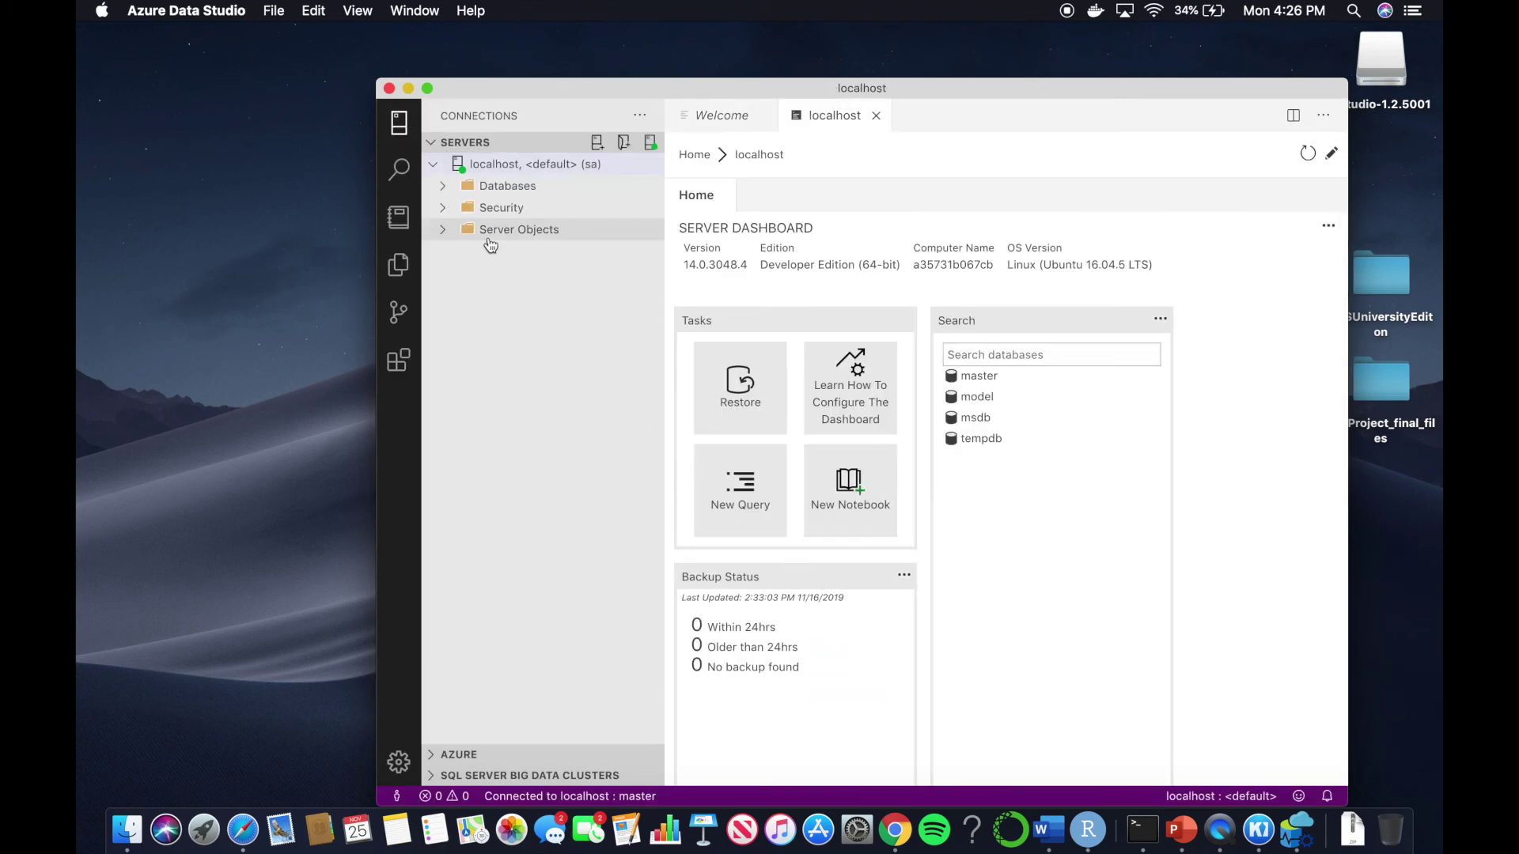
pyautogui.click(444, 190)
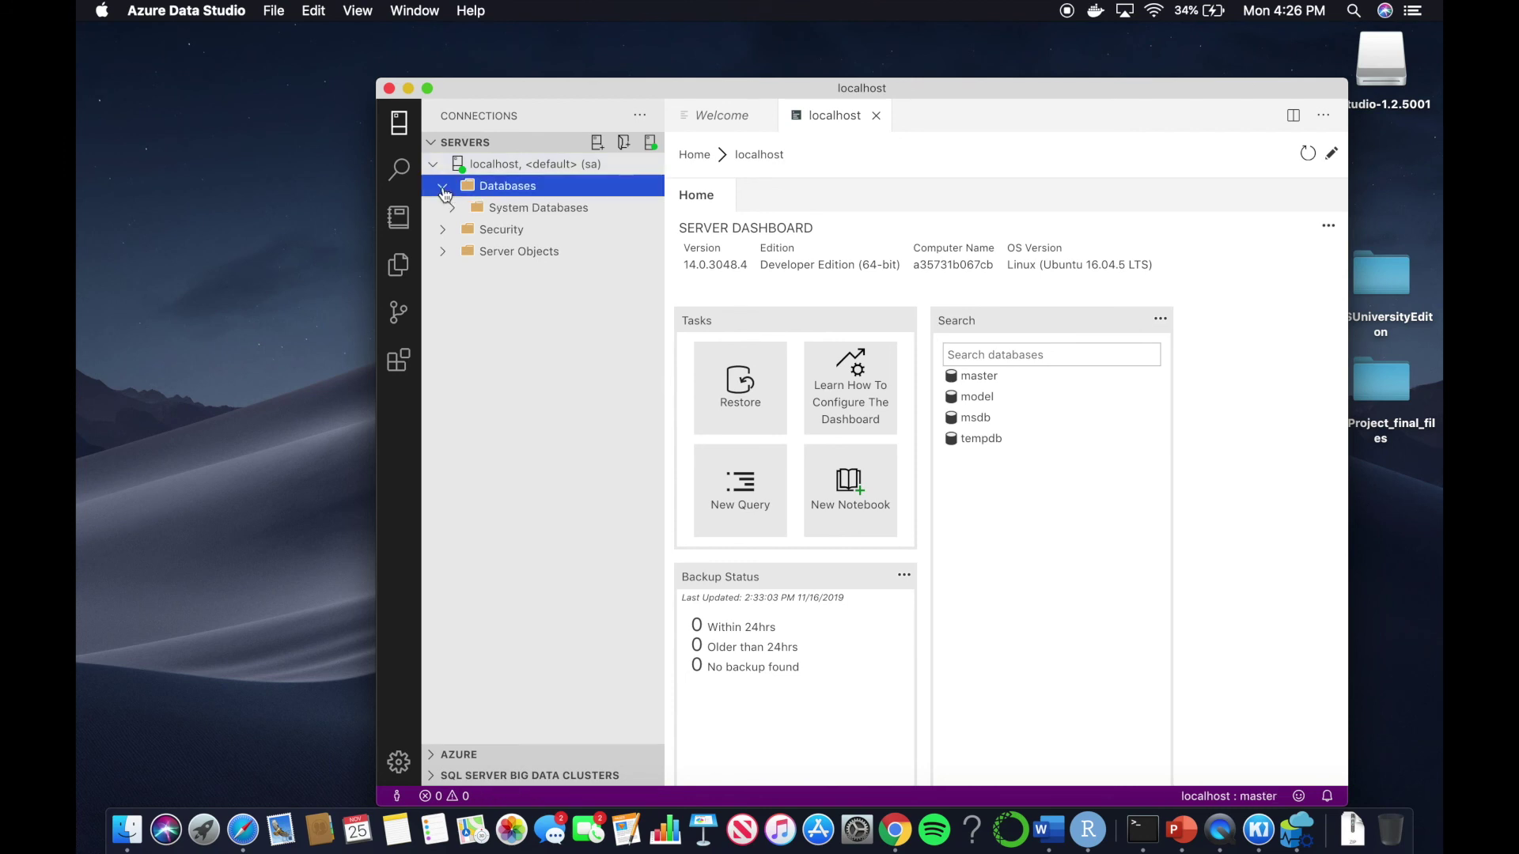
pyautogui.click(453, 208)
pyautogui.click(462, 231)
pyautogui.click(472, 251)
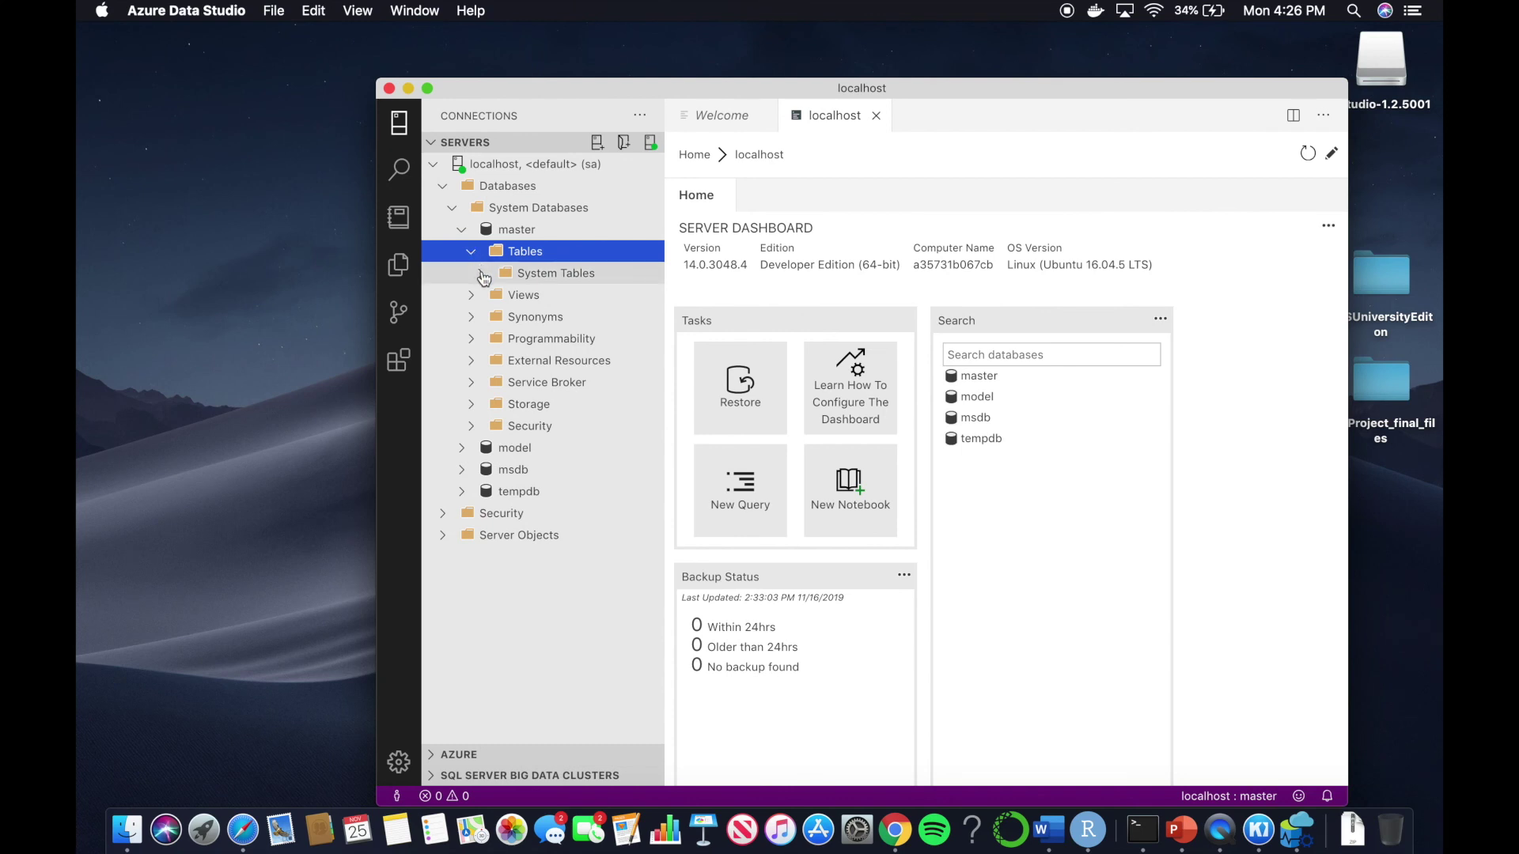
pyautogui.click(484, 276)
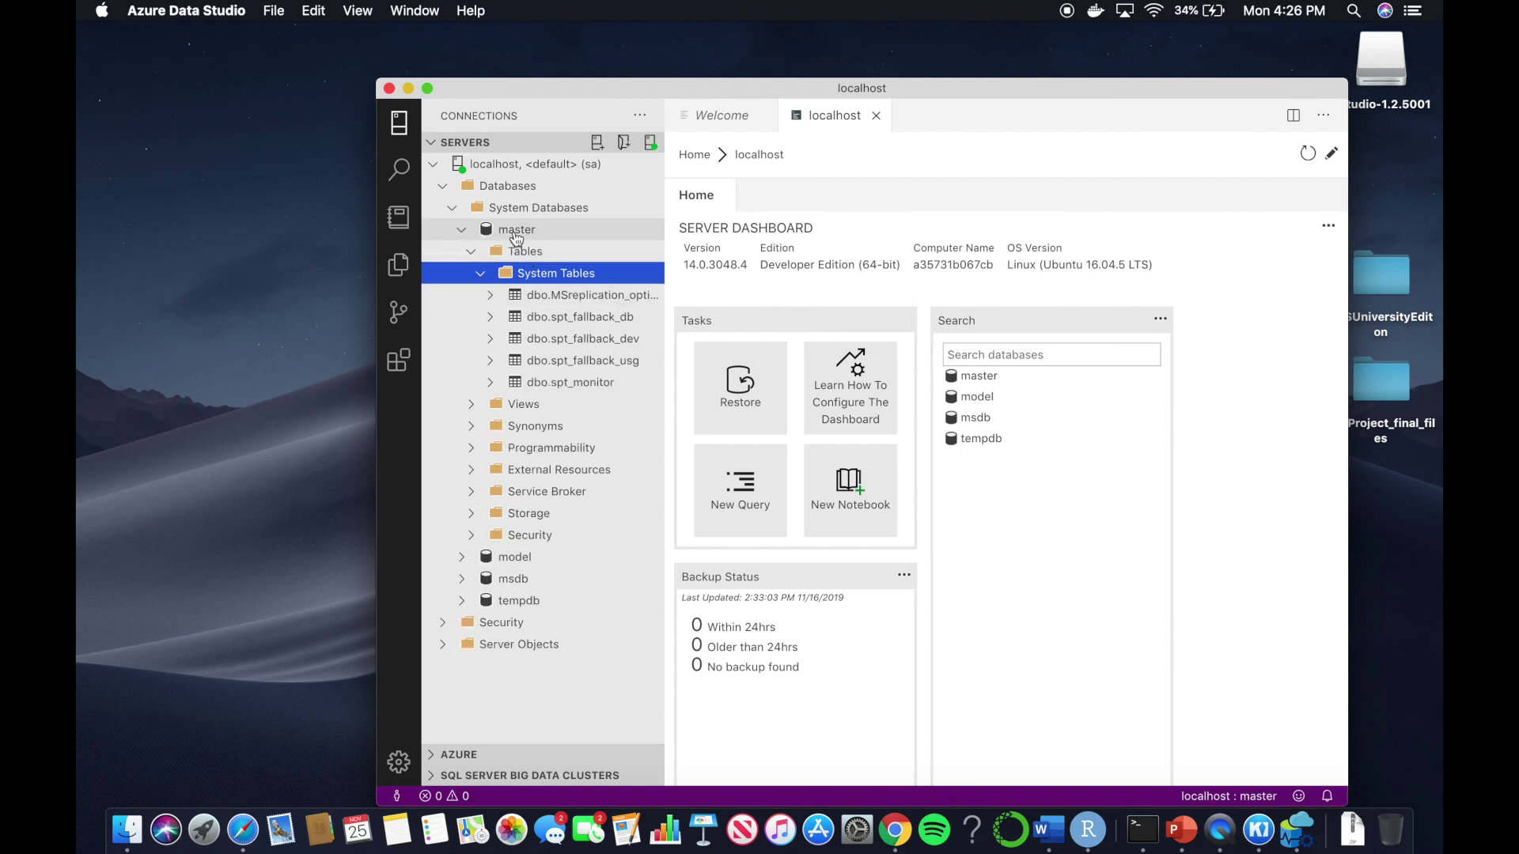
# Start a new query against master beginning with SELECT
pyautogui.rightClick(507, 233)
pyautogui.click(558, 260)
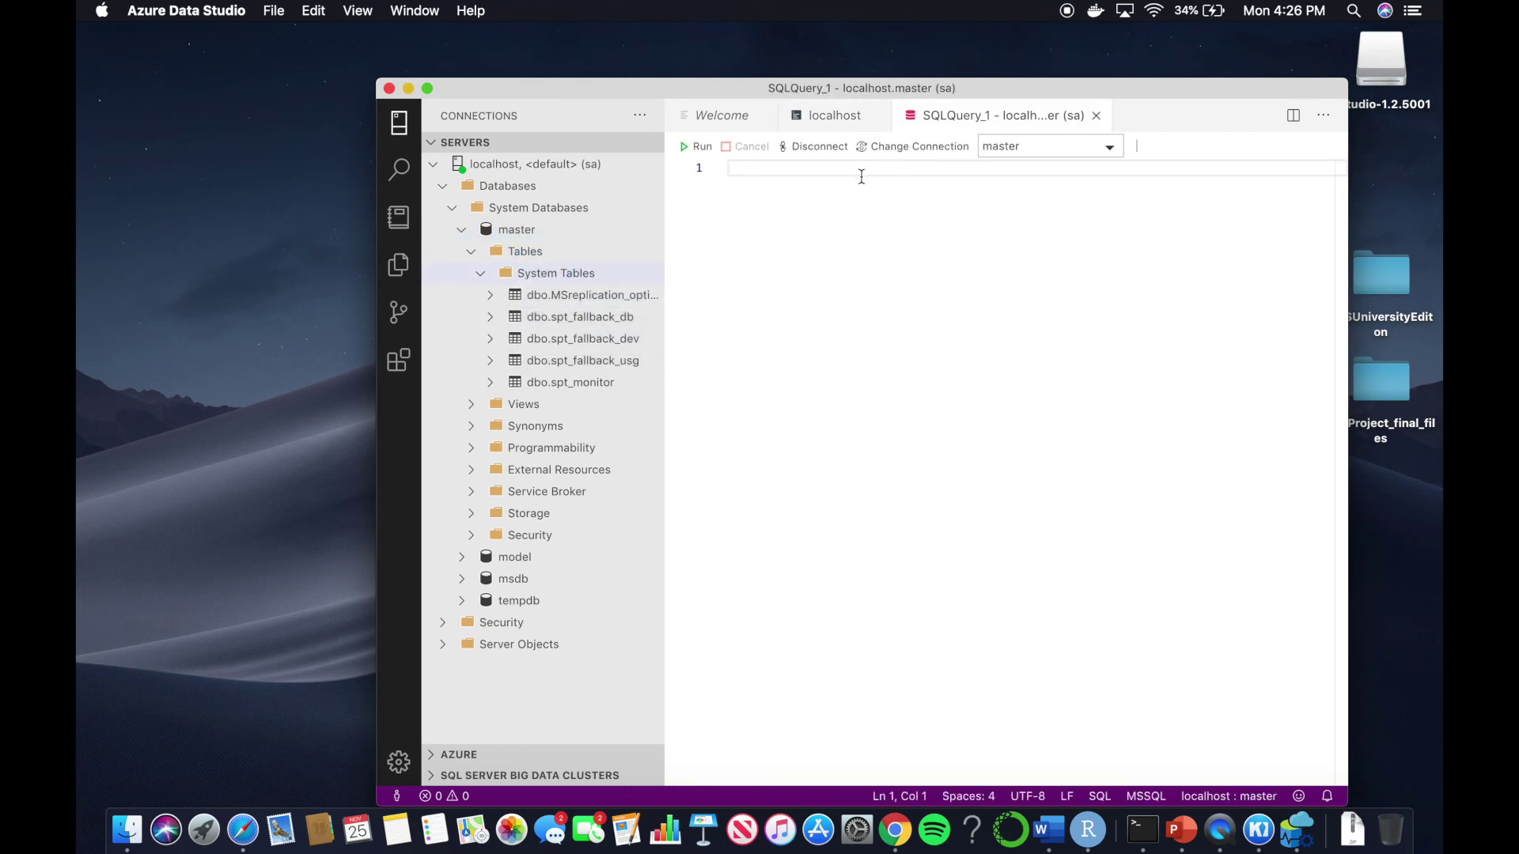
pyautogui.write('sel')
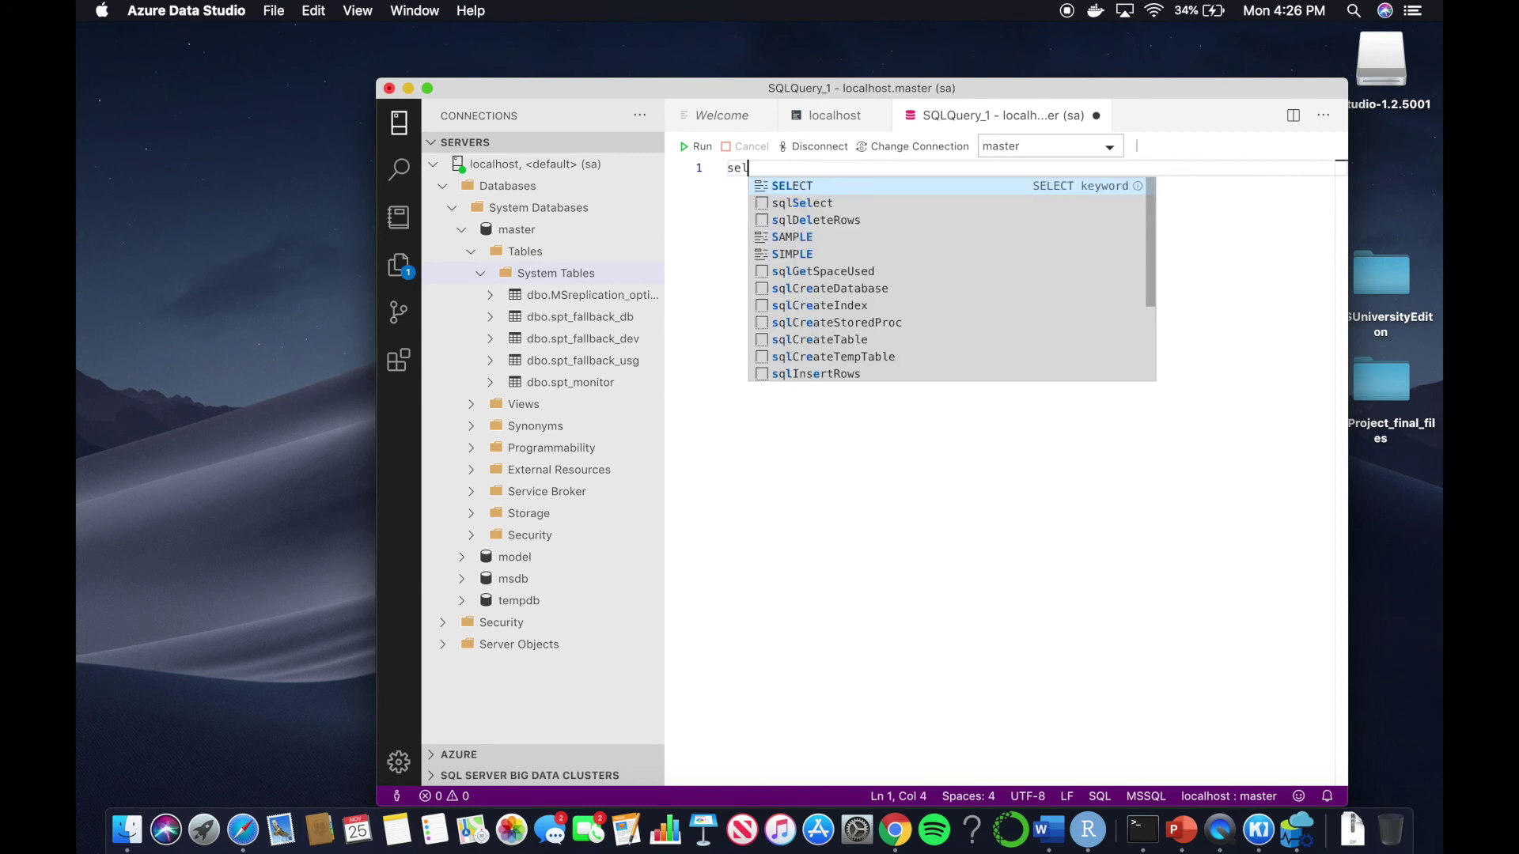
pyautogui.press('Return')
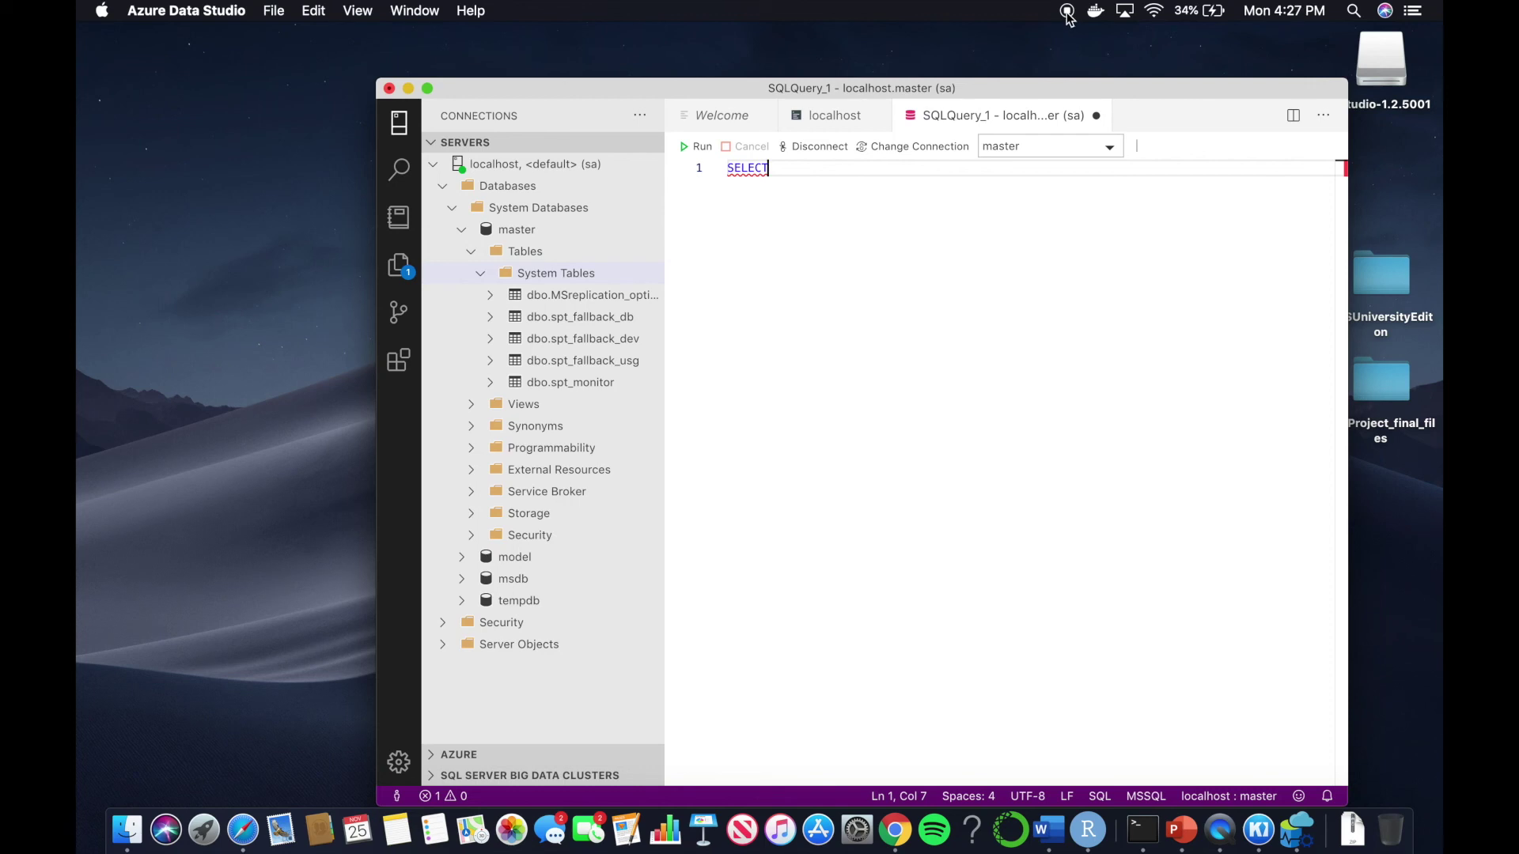
pyautogui.click(1067, 11)
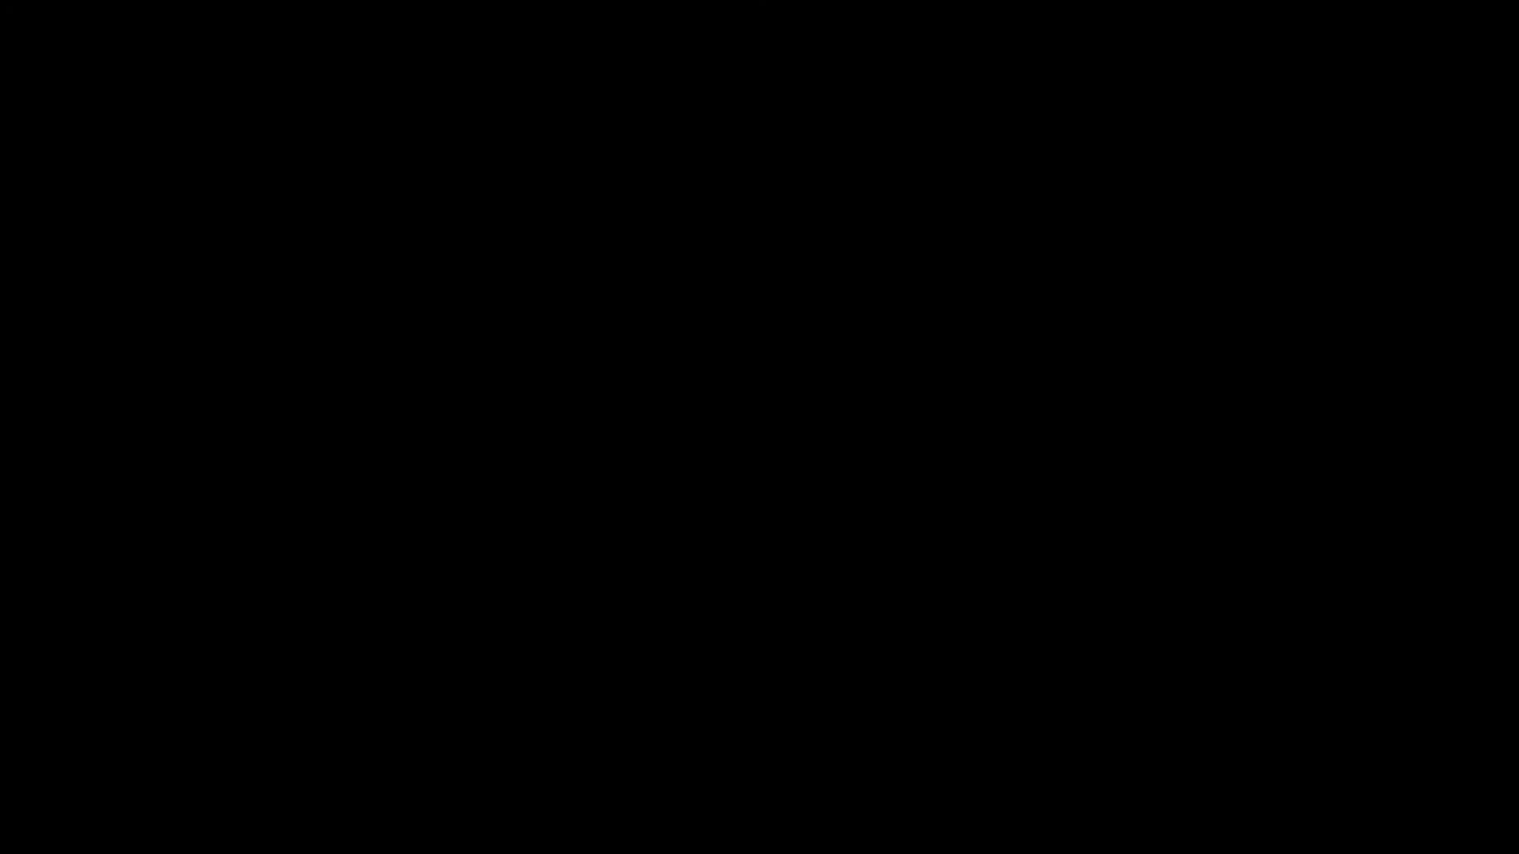